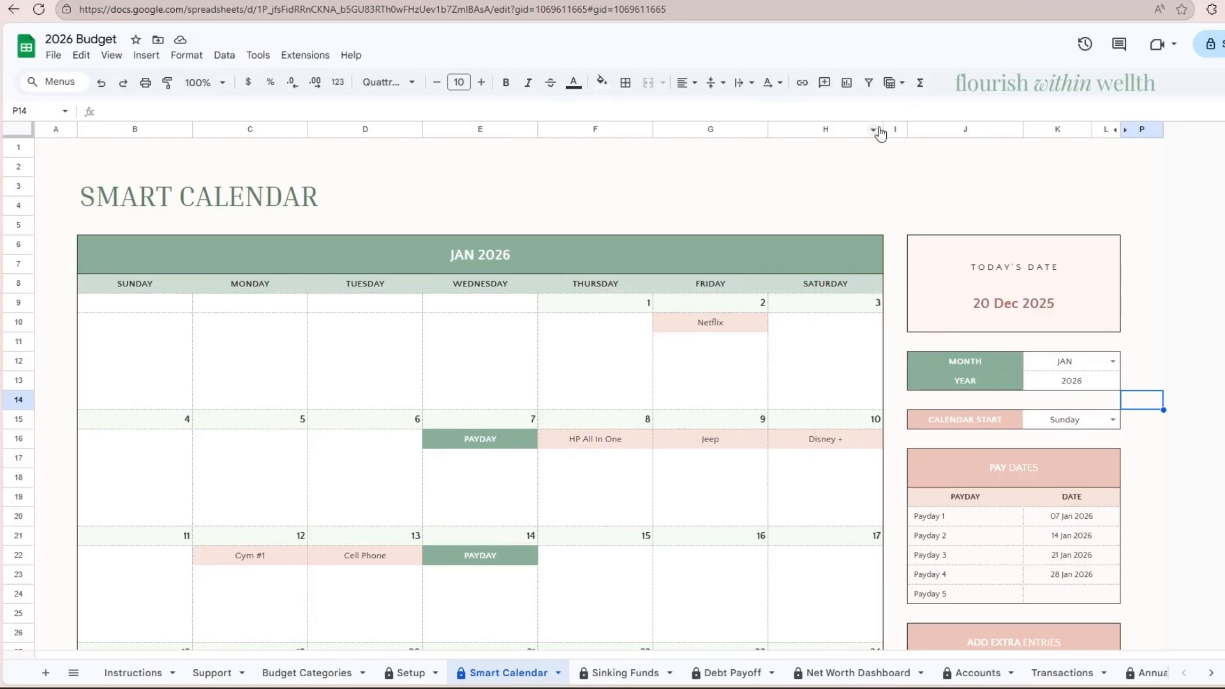
- Examine the paydays and bill due dates on the January 2026 smart calendar
scroll(732, 220, down, 2)
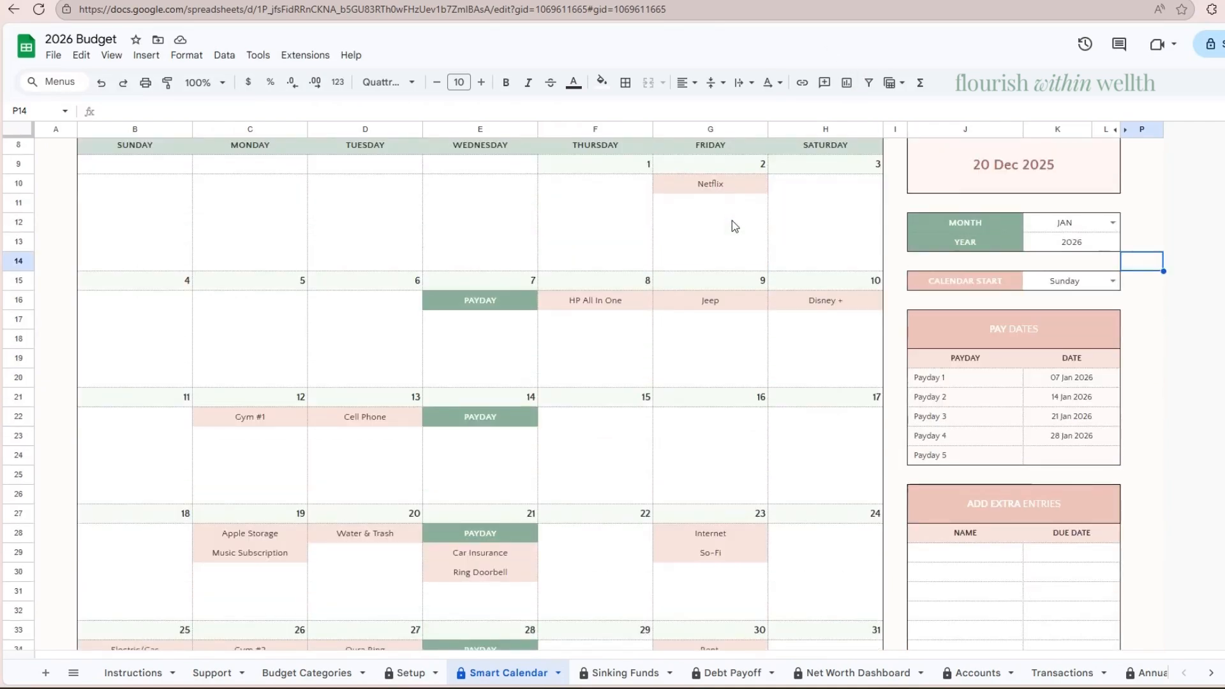
scroll(733, 226, up, 1)
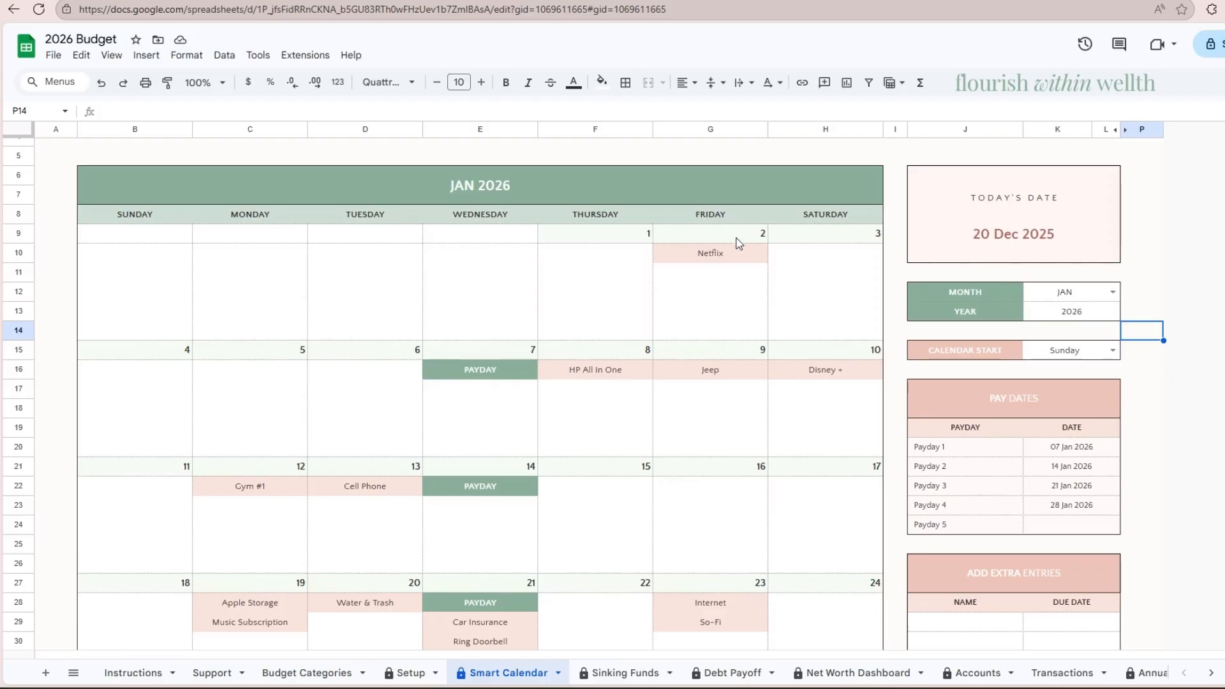
scroll(362, 383, down, 1)
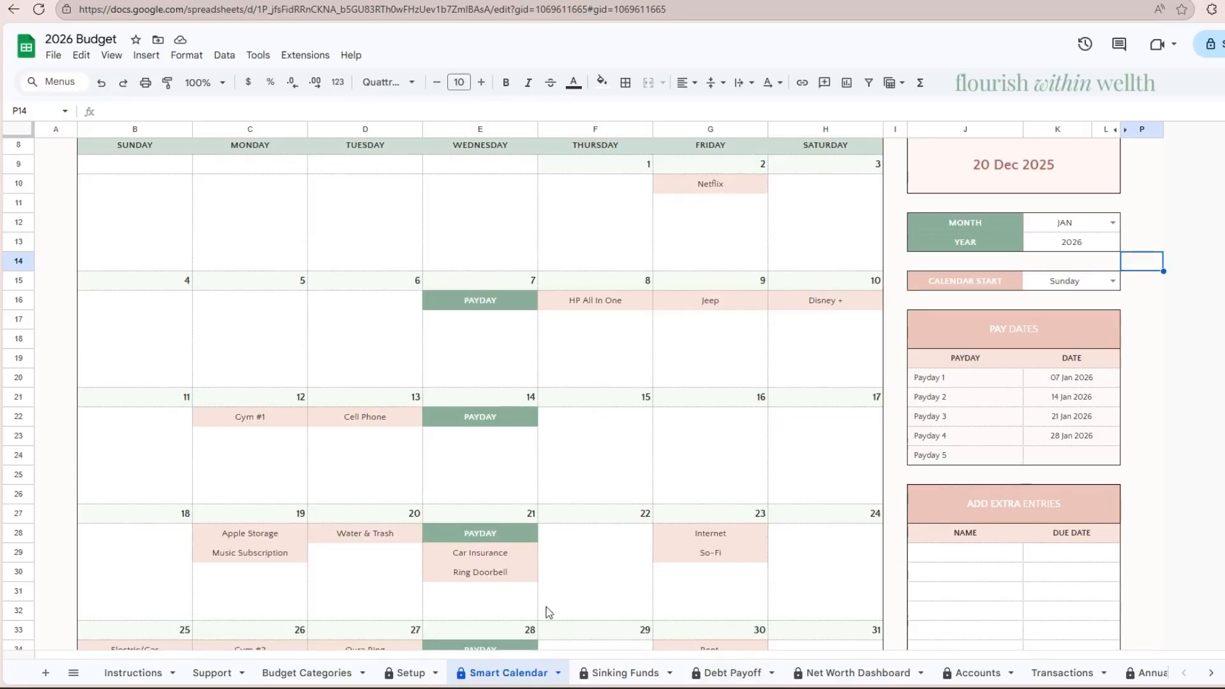
scroll(553, 402, up, 3)
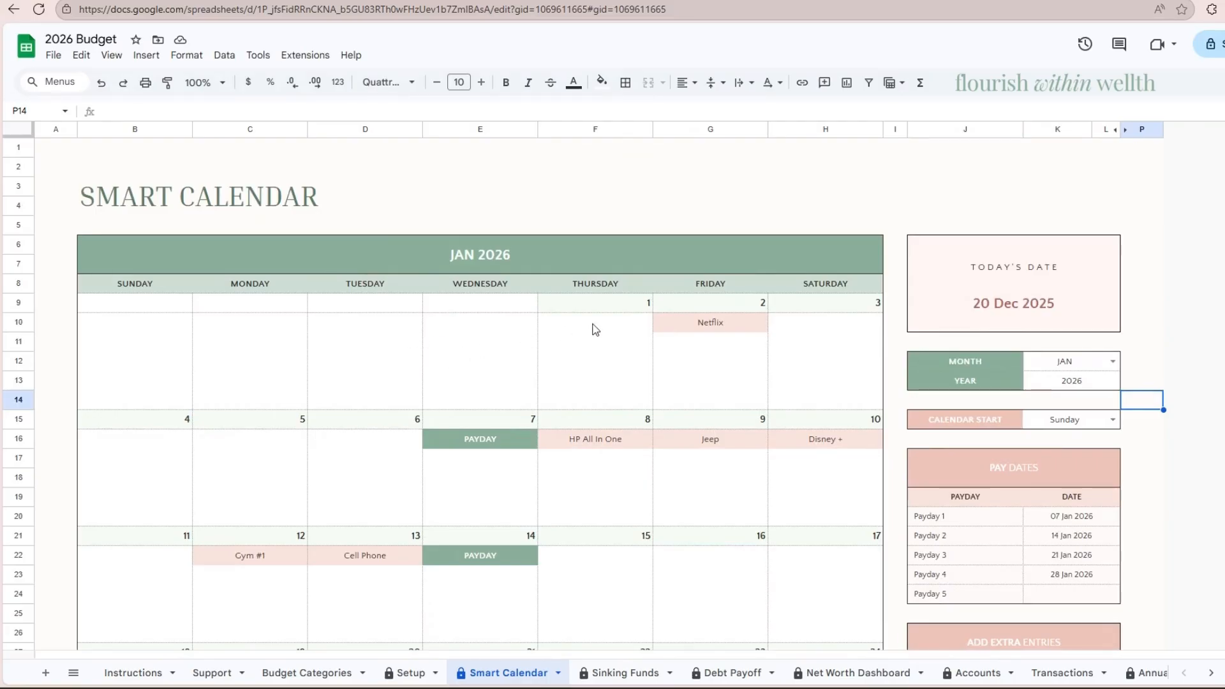
scroll(610, 319, down, 5)
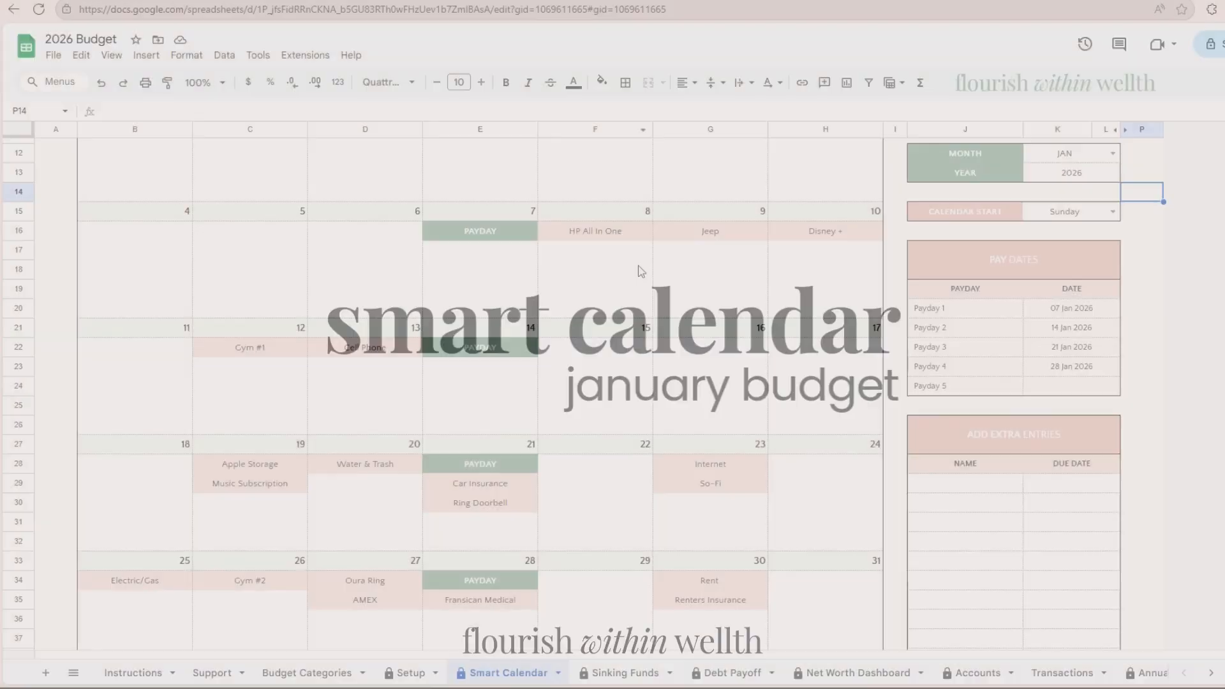
scroll(641, 273, down, 2)
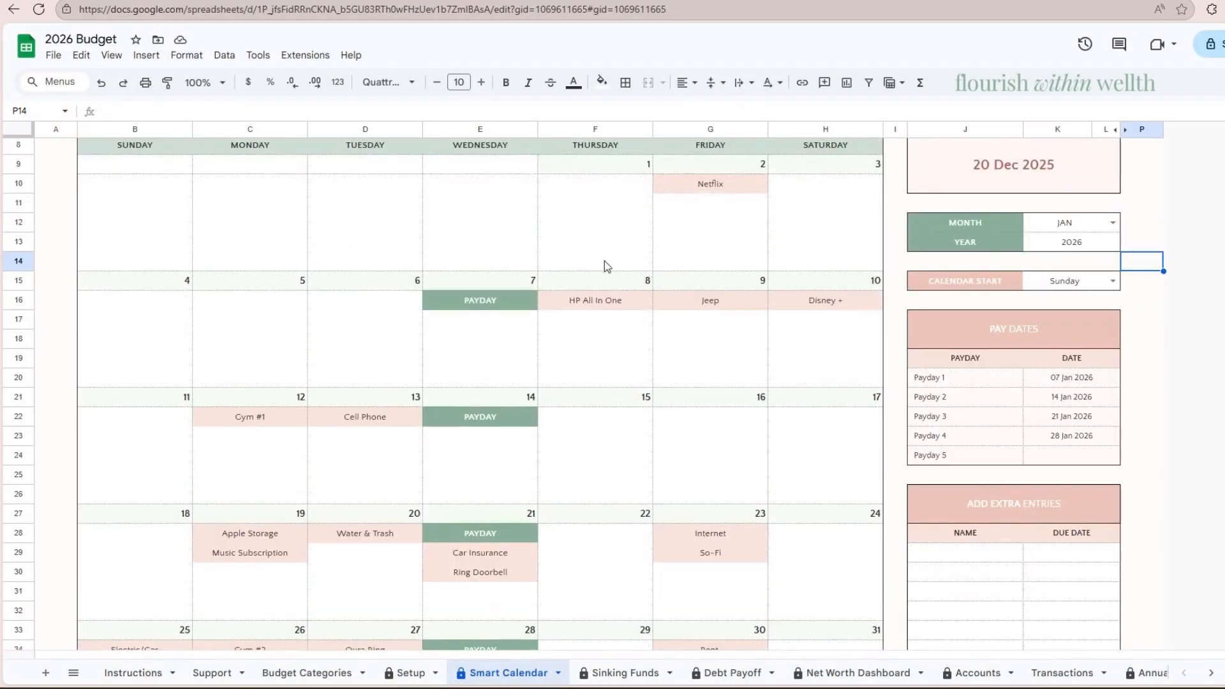
scroll(456, 251, down, 2)
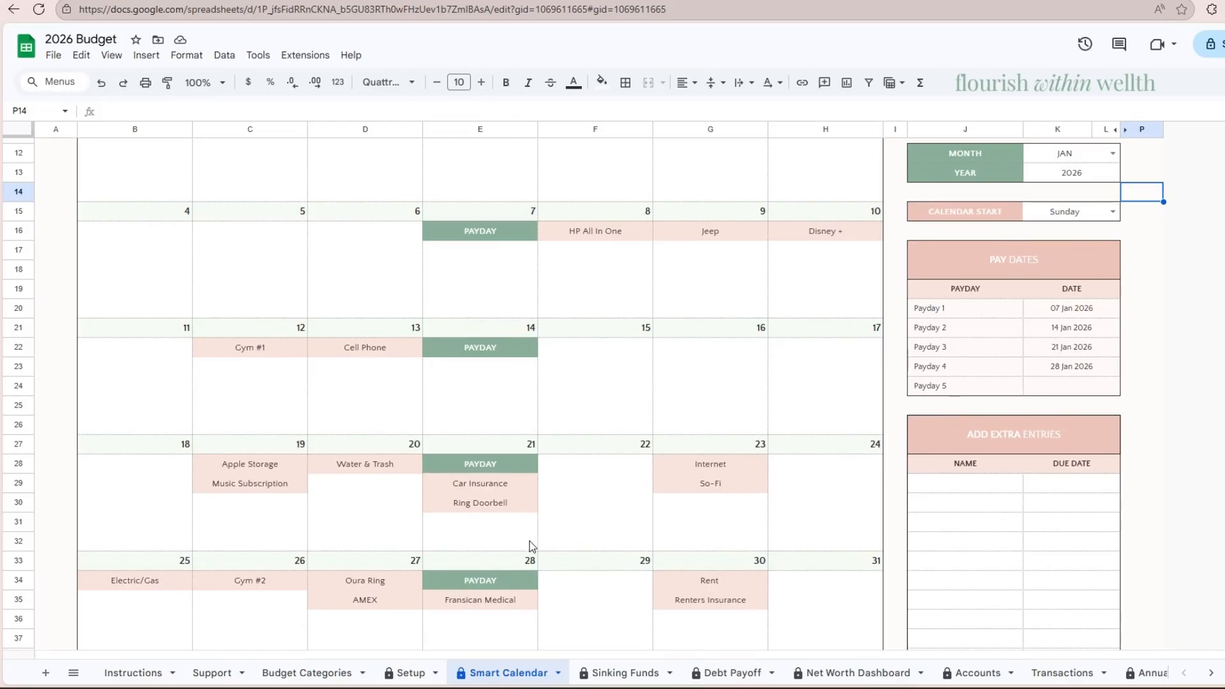
scroll(553, 378, up, 1)
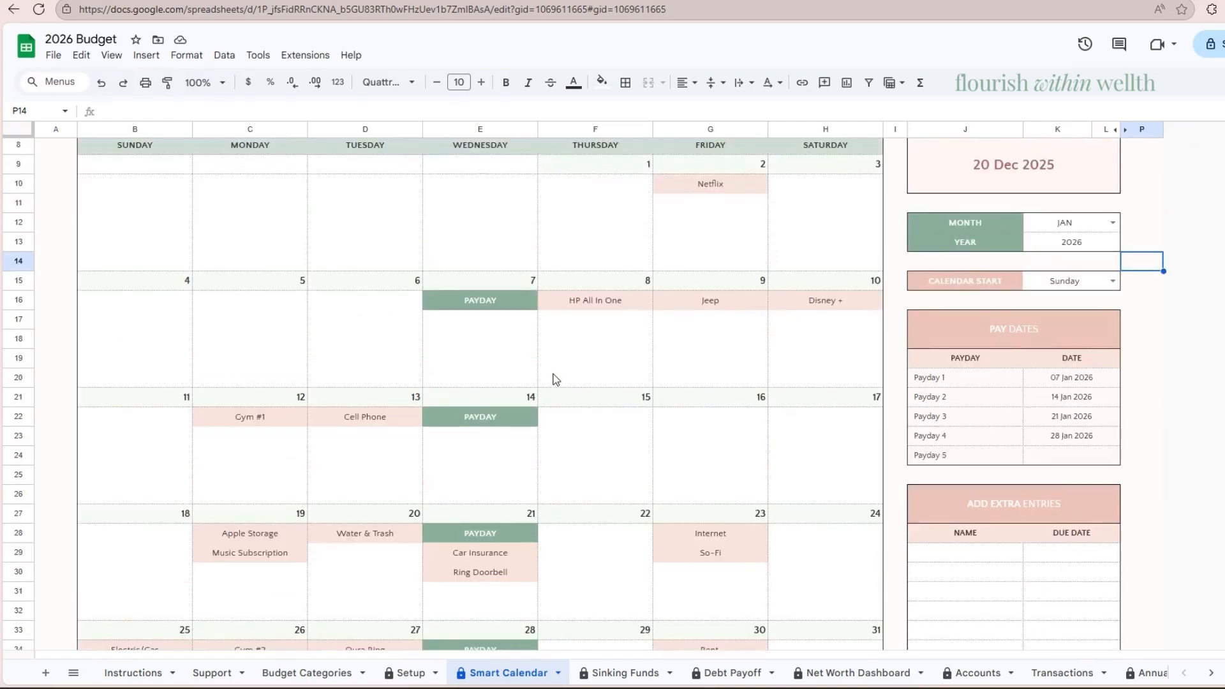
scroll(564, 402, down, 1)
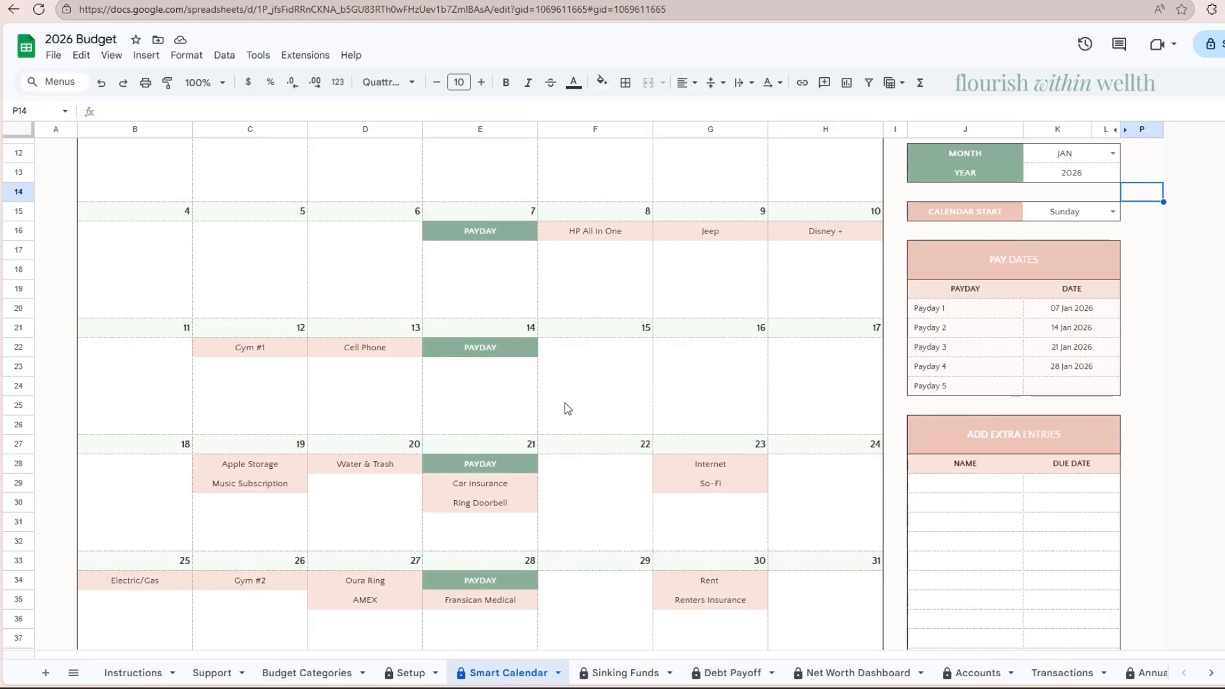
- Open the January paycheck budget dashboard and go to its Income Per Paycheck table
scroll(1095, 675, right, 5)
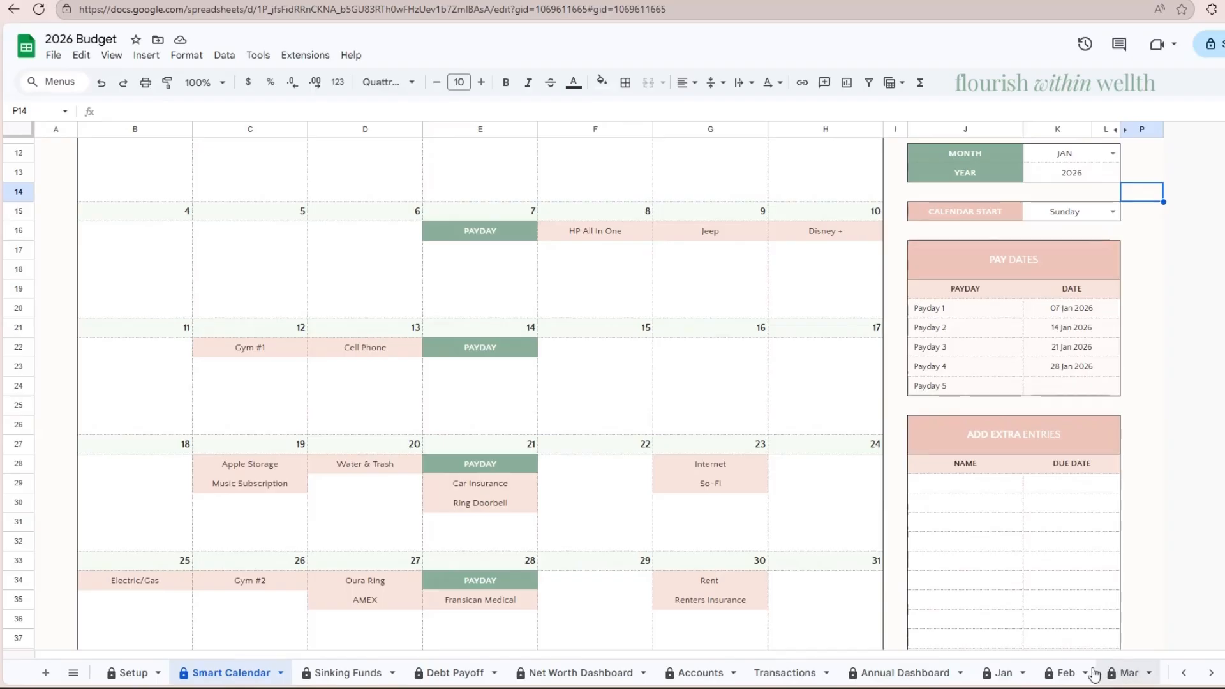
click(999, 673)
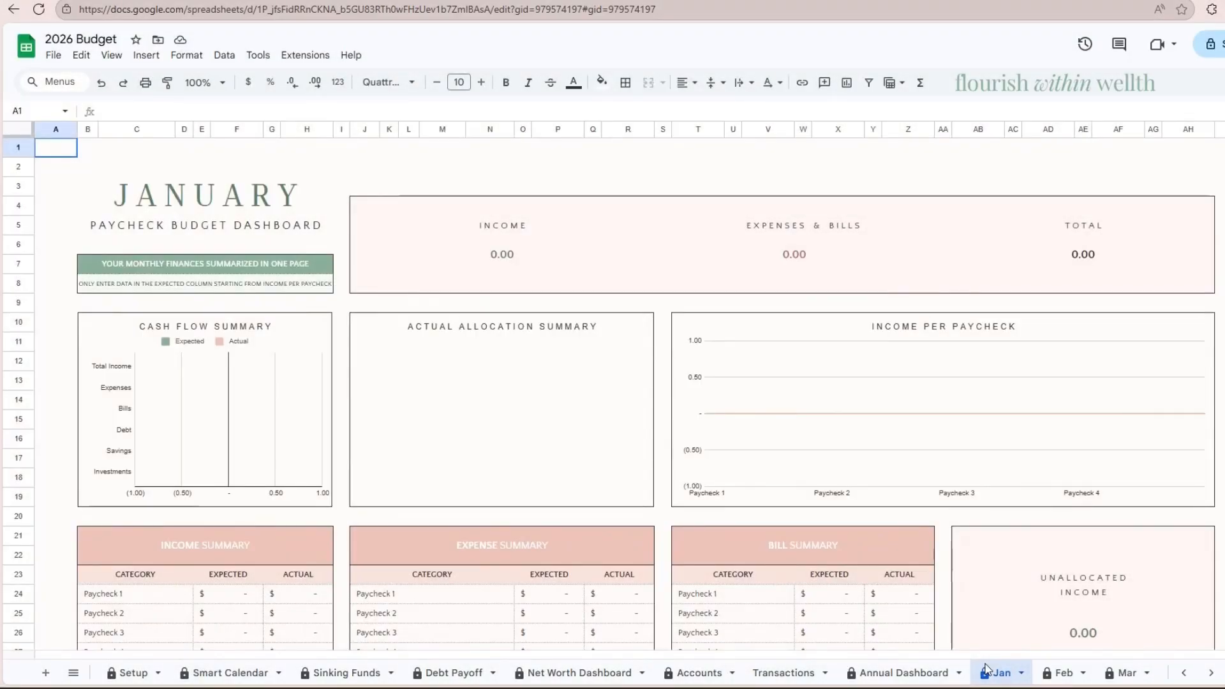
scroll(899, 519, down, 10)
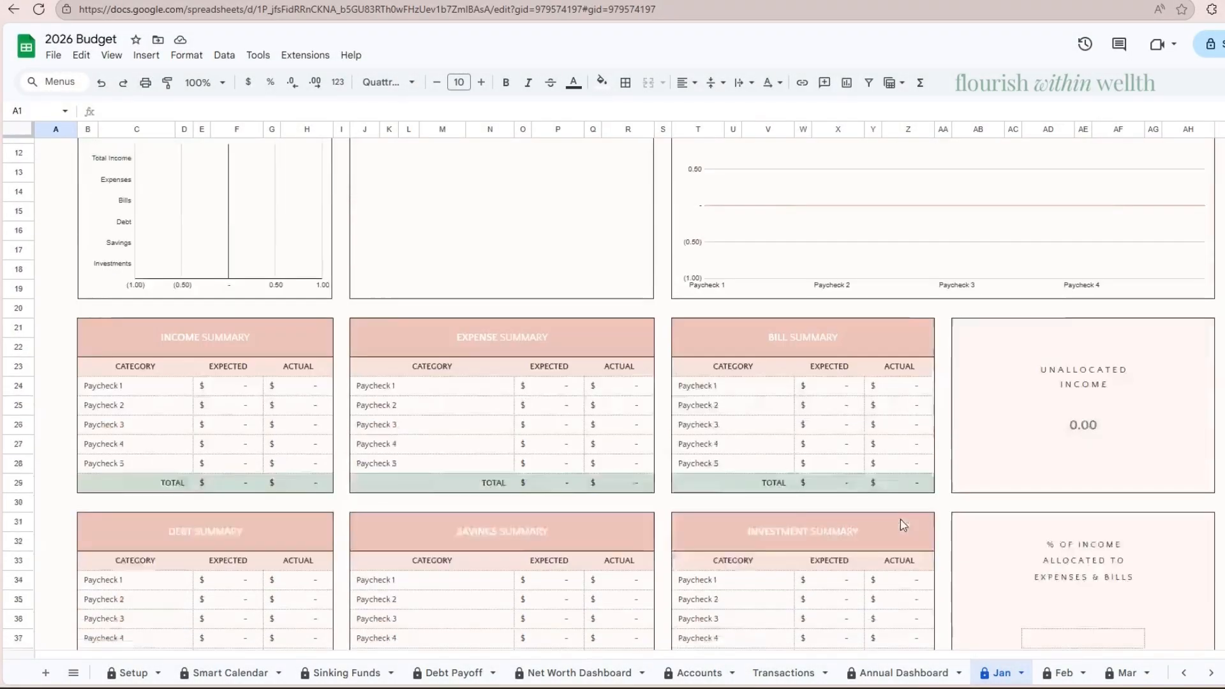
scroll(899, 520, down, 8)
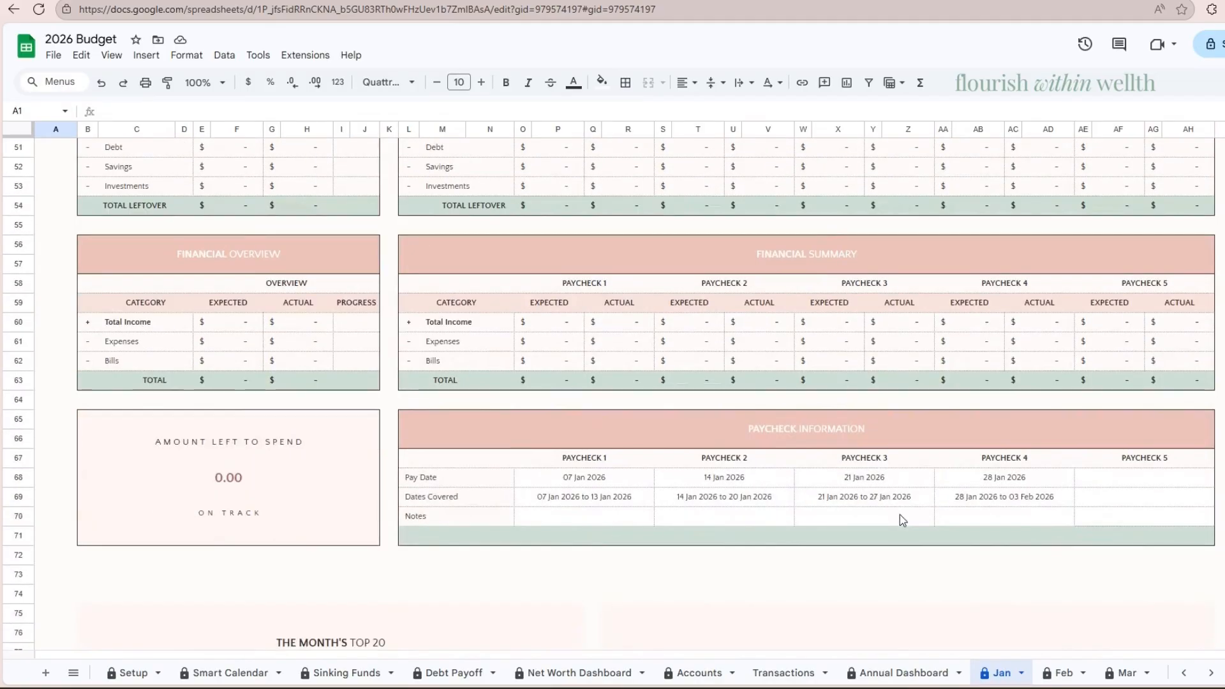
scroll(899, 515, up, 7)
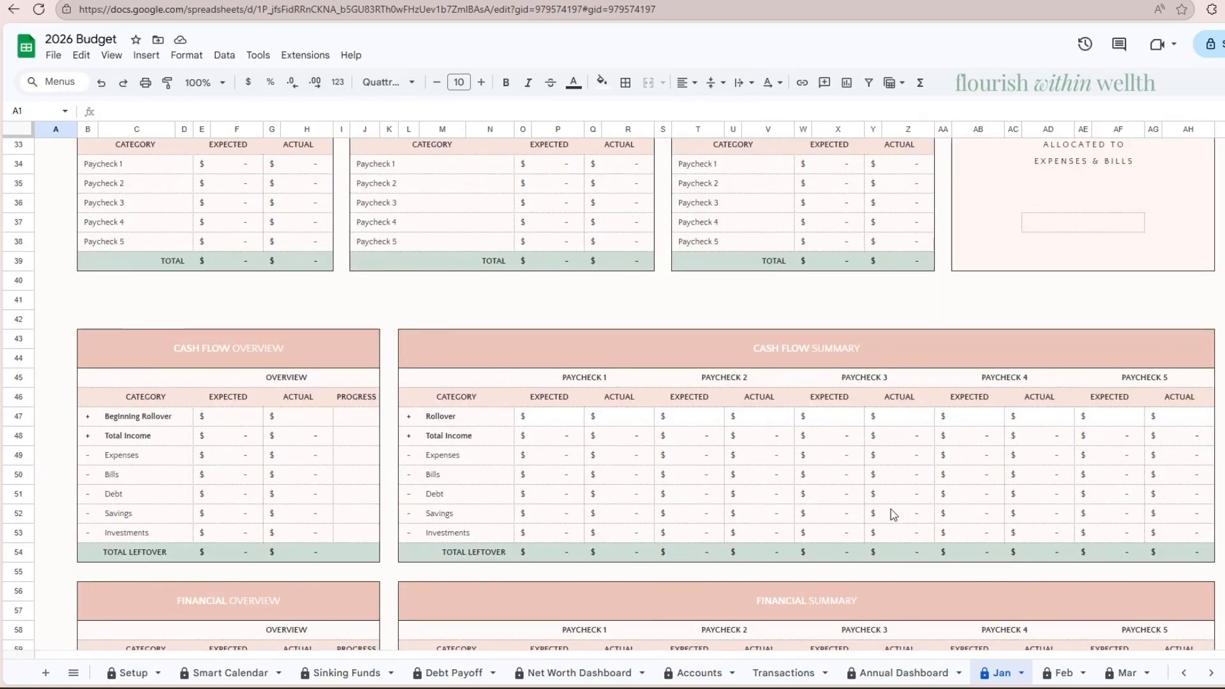
scroll(869, 472, up, 6)
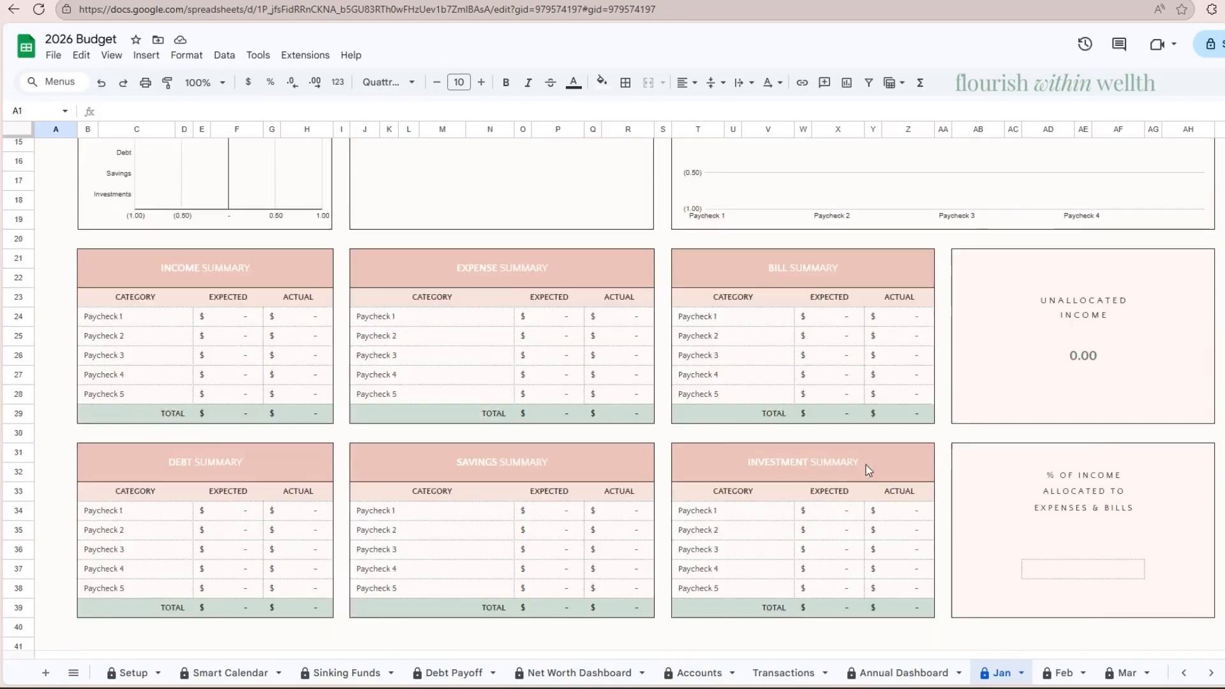
scroll(860, 432, up, 5)
scroll(855, 429, down, 8)
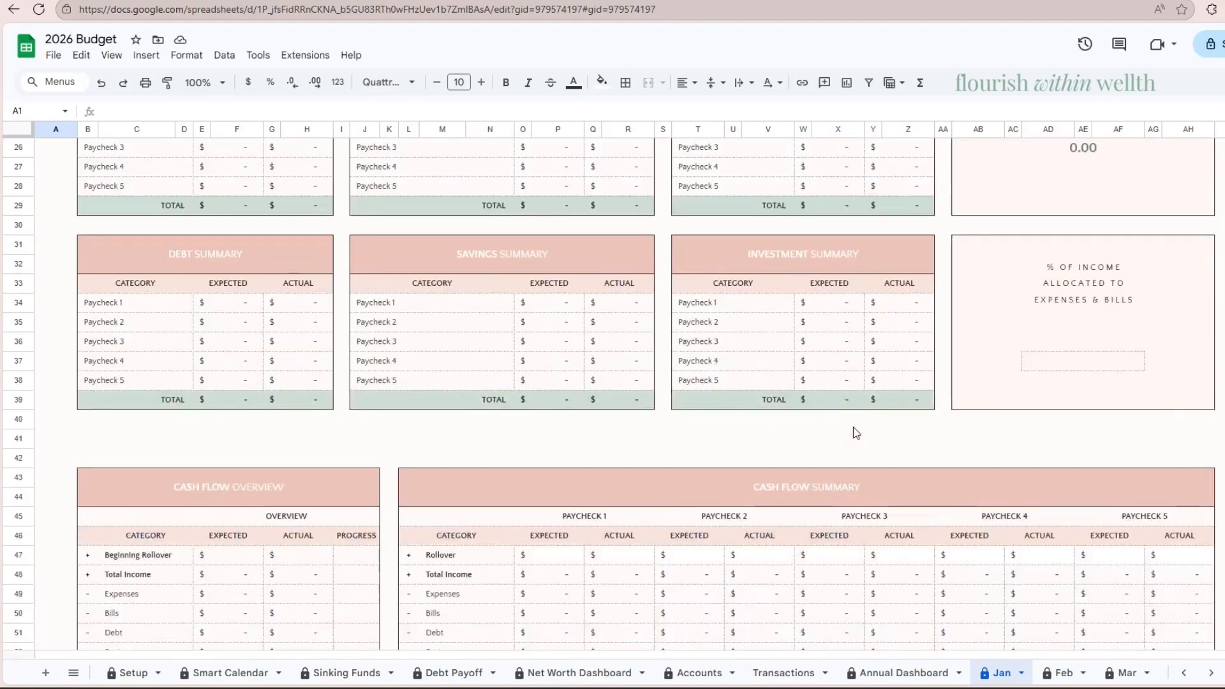
scroll(852, 428, down, 20)
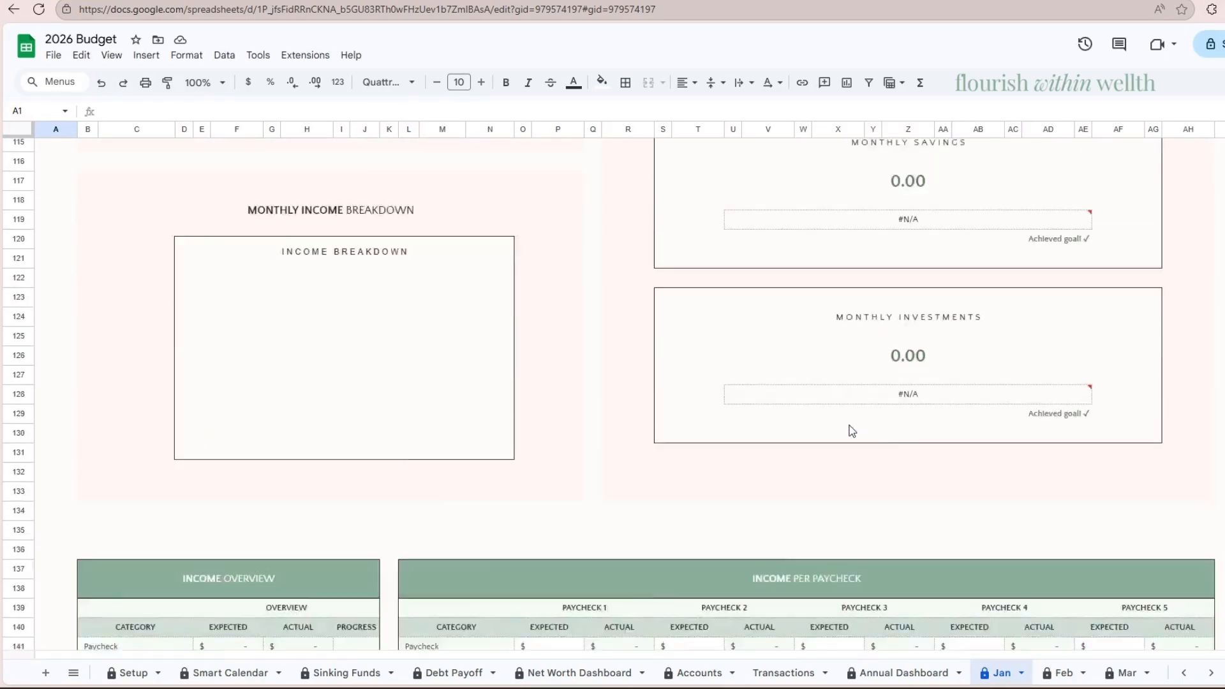
scroll(853, 431, down, 6)
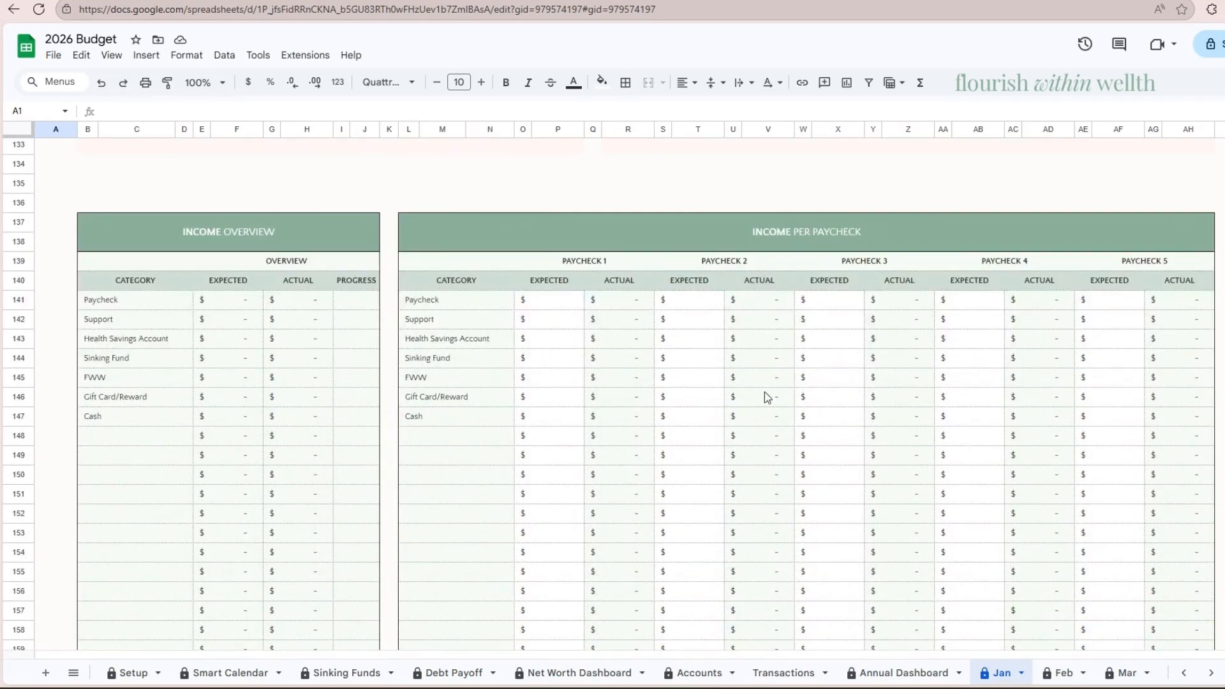
- Enter 912.77 as the expected Paycheck income for Paycheck 1 and Paycheck 2
click(555, 304)
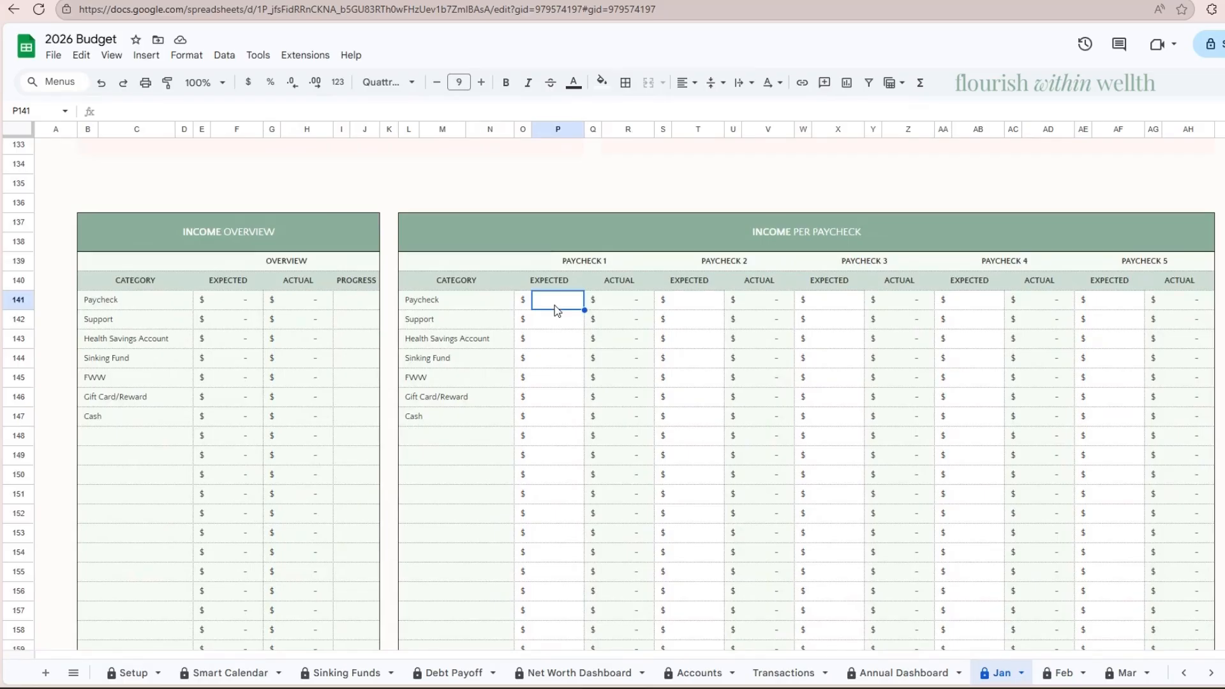
text(912.77)
key(Tab)
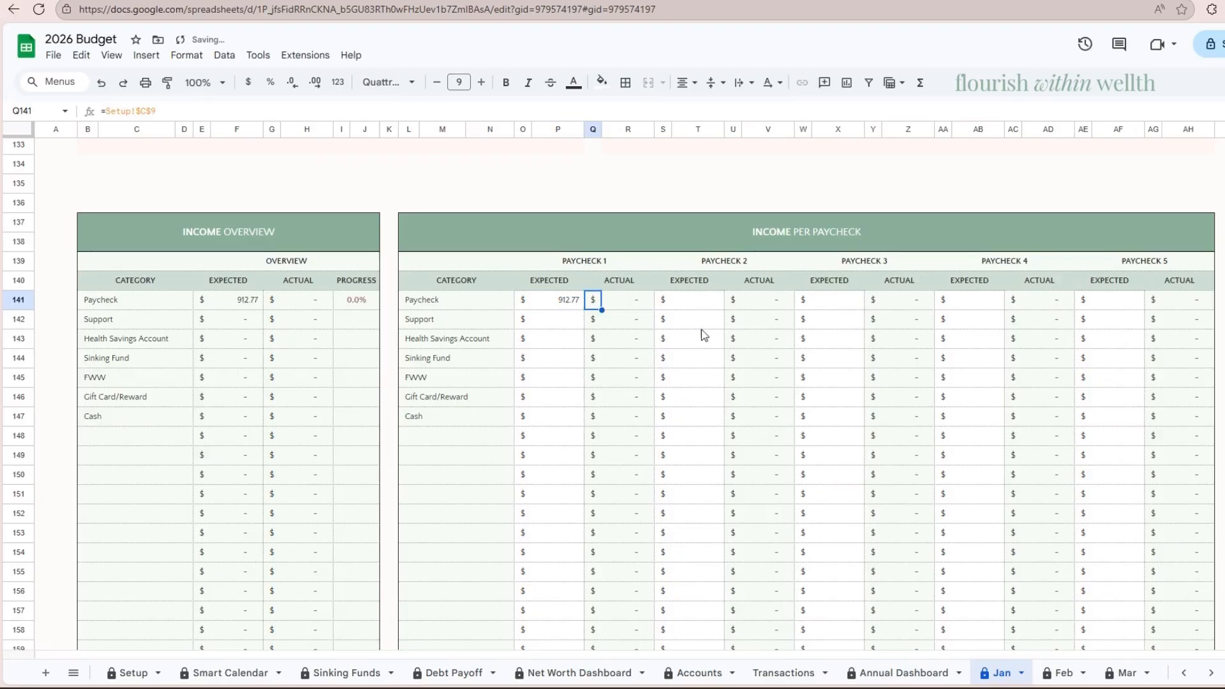
key(Tab)
key(Tab)
key(Tab)
text(912.77)
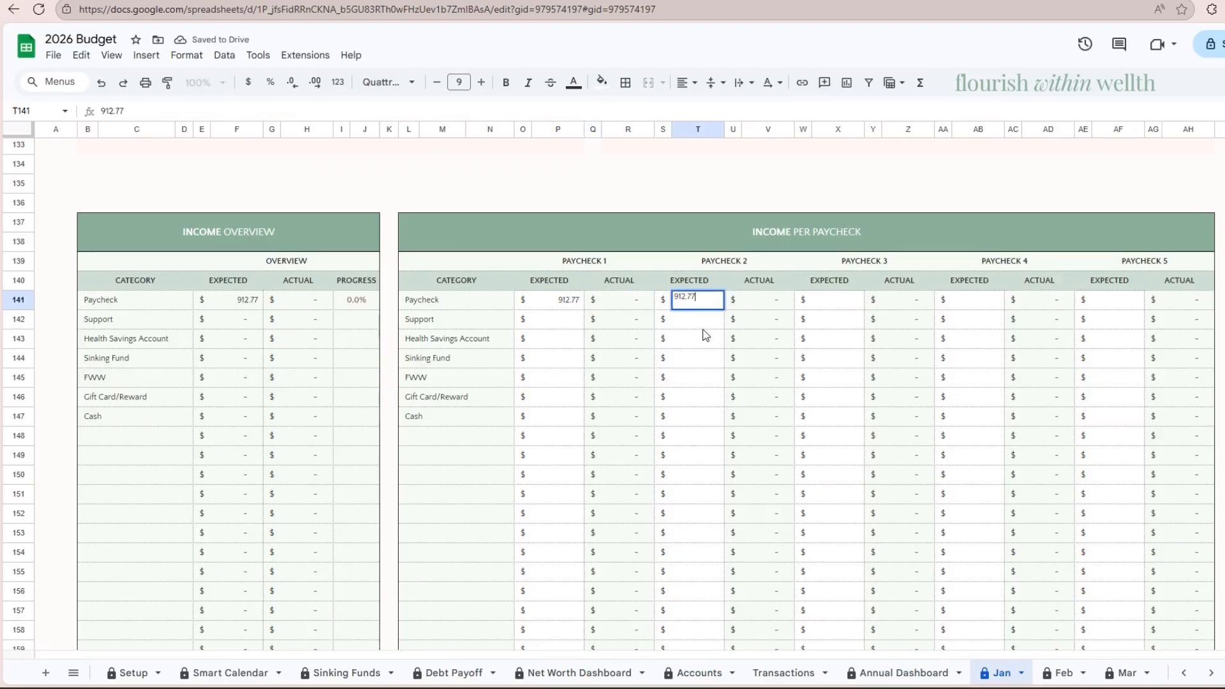
key(Tab)
key(Tab)
key(Tab)
key(Tab)
text(91)
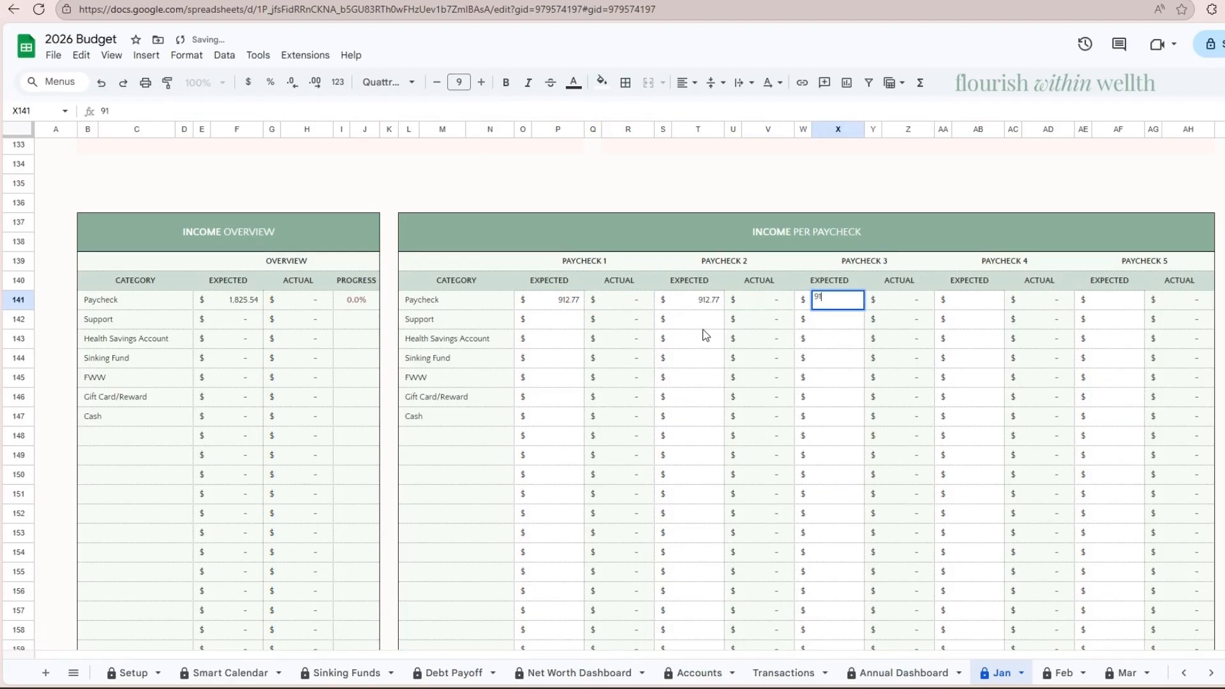
text(2.47)
key(BackSpace)
text(8)
key(Tab)
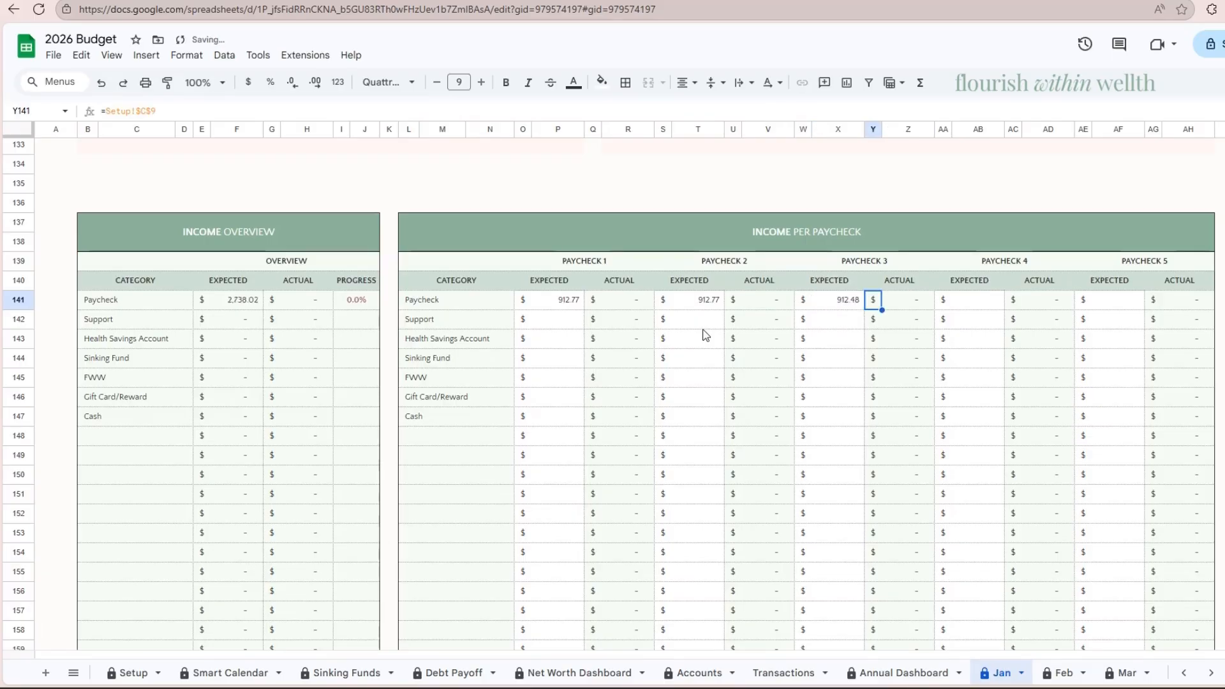
- Set the expected Paycheck income for Paycheck 3 and Paycheck 4 to 912.77
click(850, 305)
text(912.)
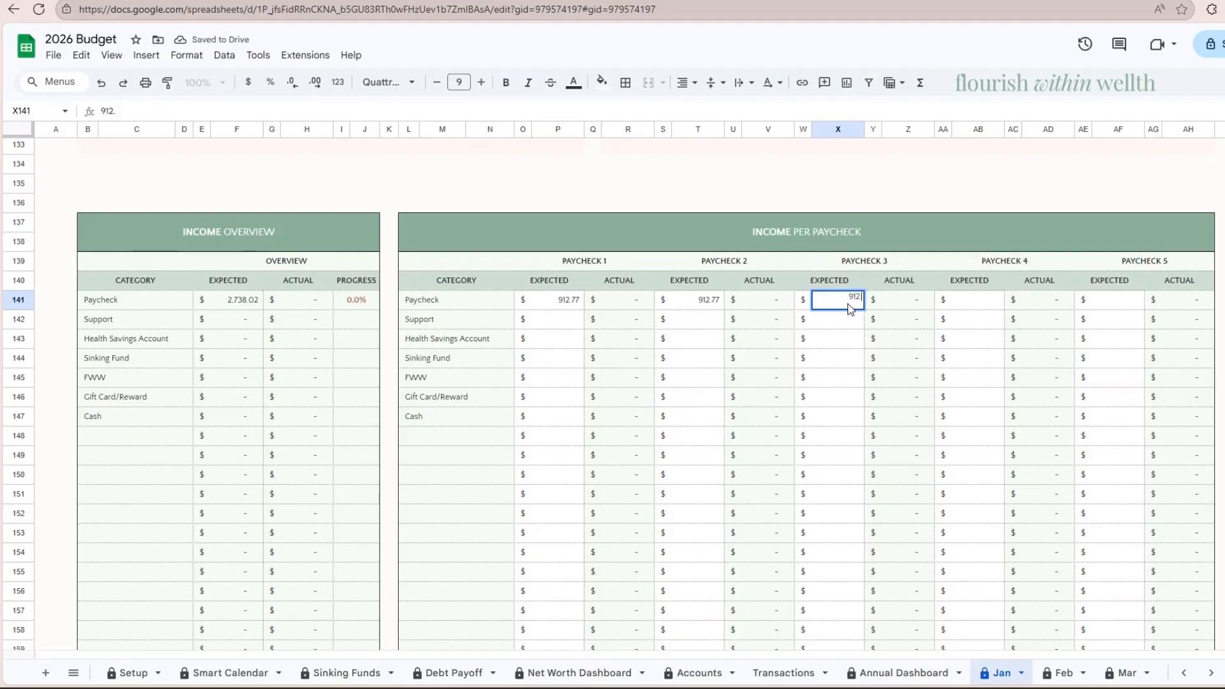
text(77)
key(Tab)
key(Tab)
key(Tab)
key(Tab)
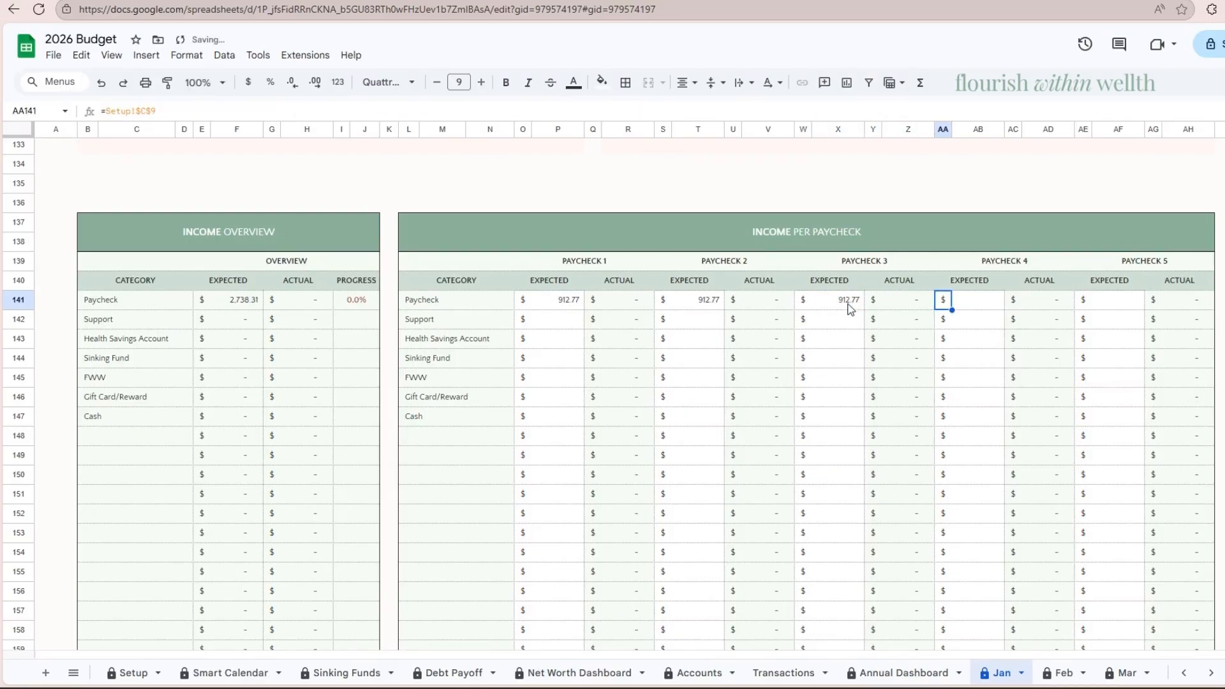
text(912)
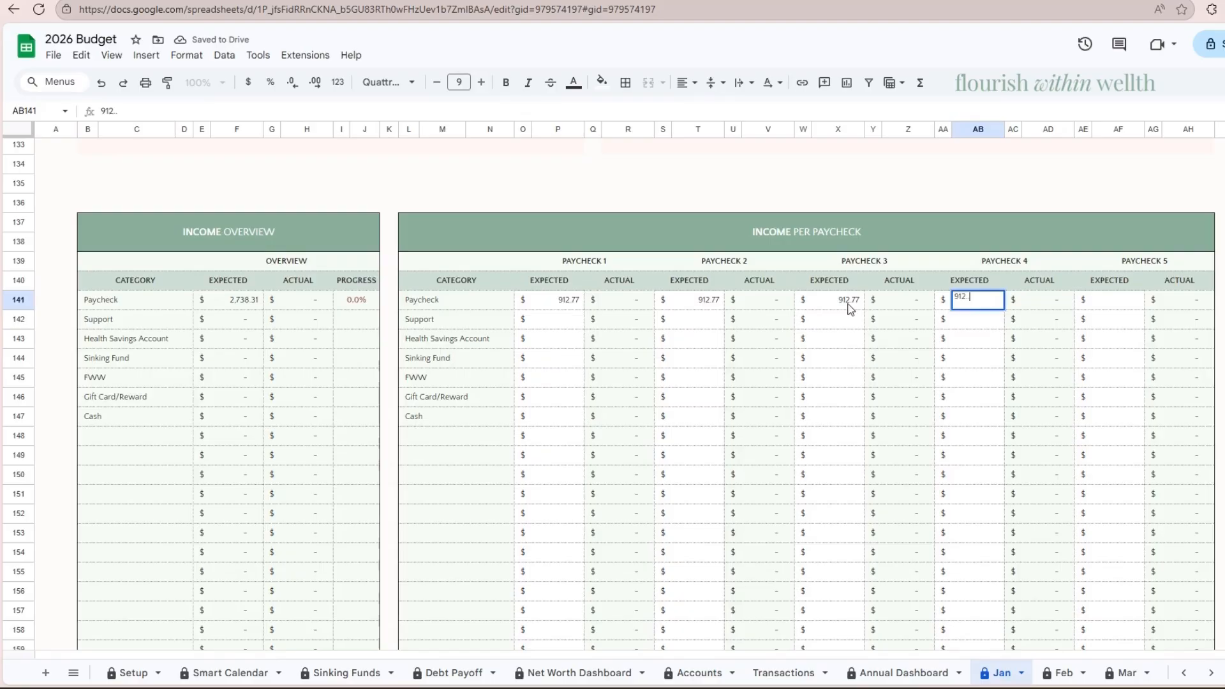
text(.77)
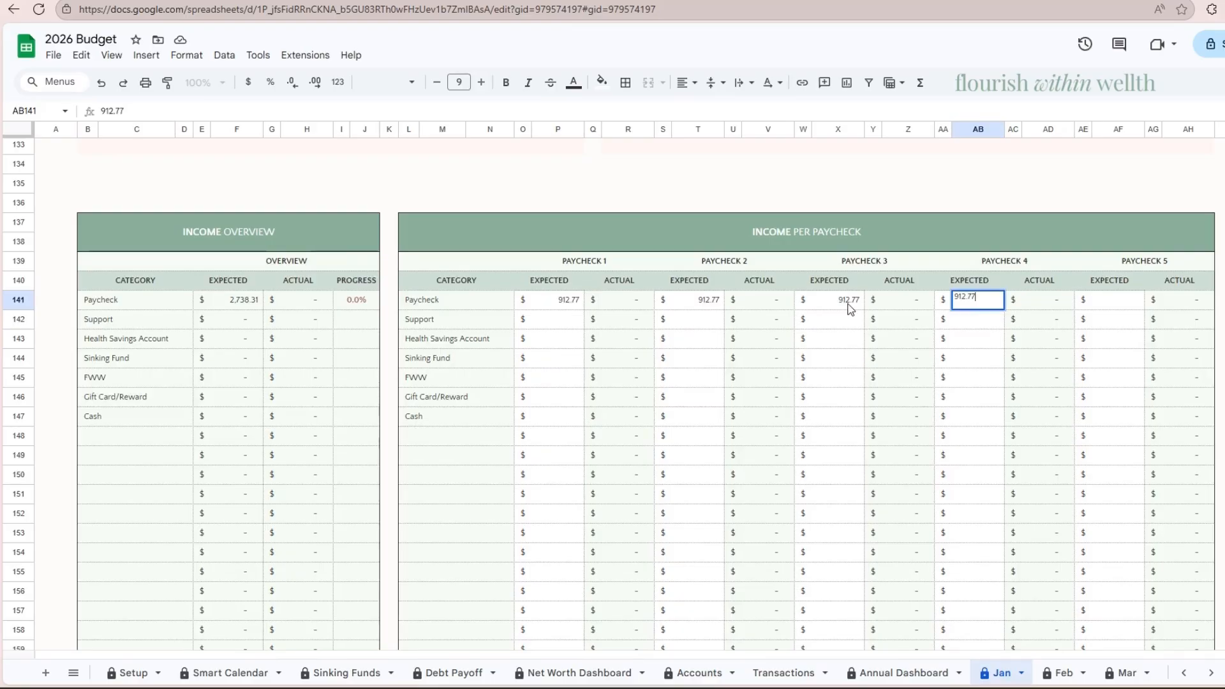
key(Tab)
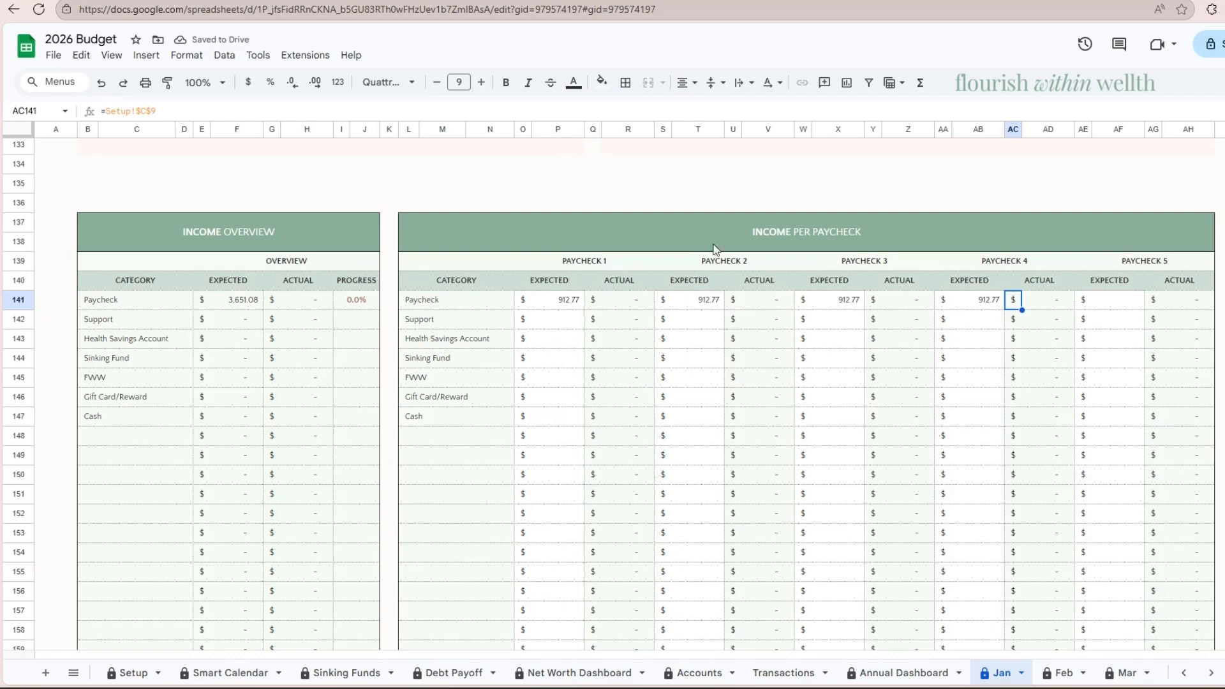
- Enter 40 as the expected Support income for Paycheck 1 and Paycheck 2
click(571, 327)
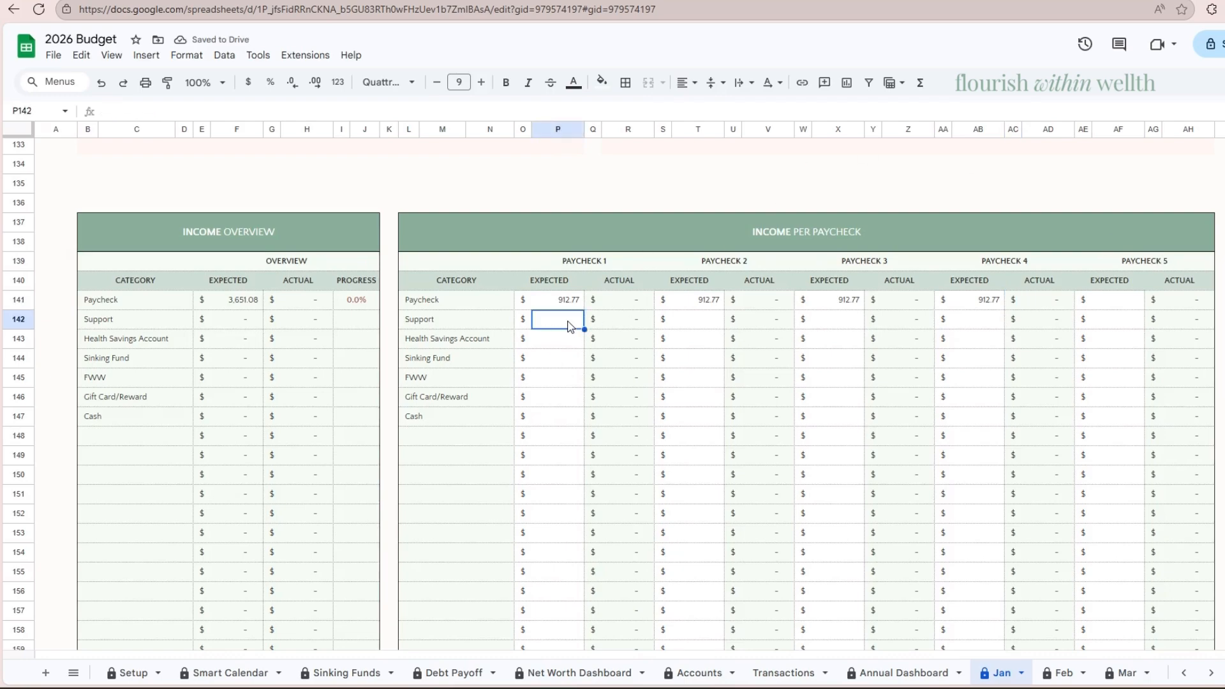
text(40)
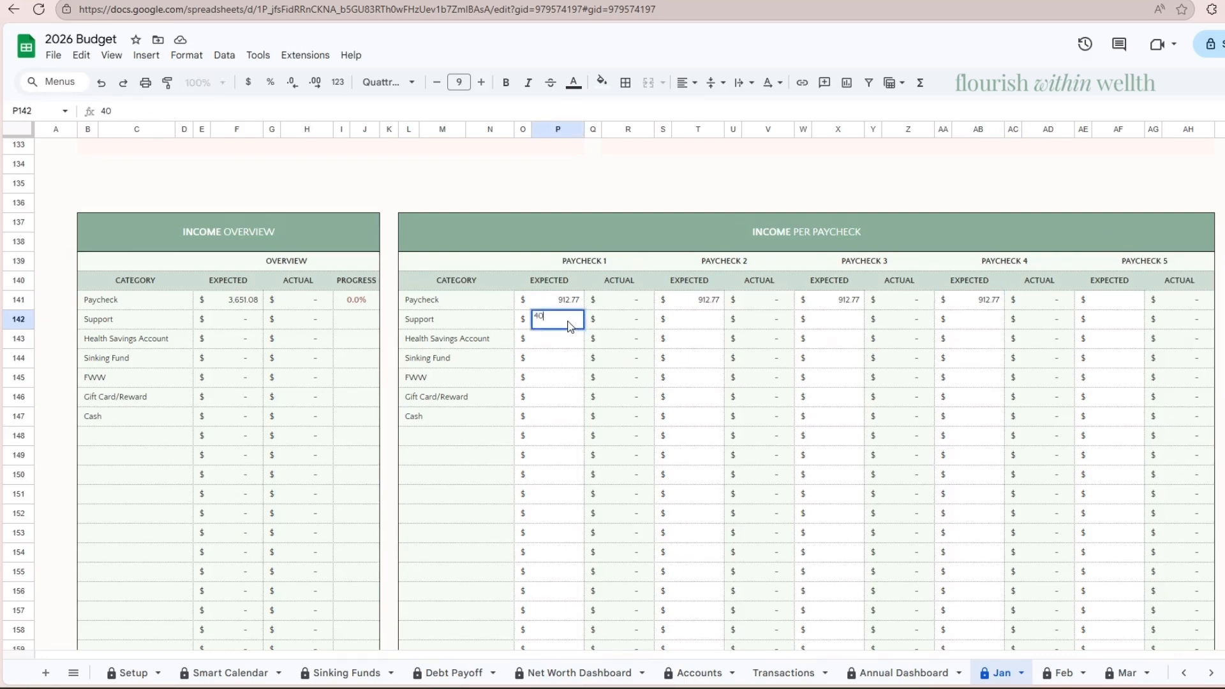
key(Tab)
key(Tab)
key(Tab)
text(40)
key(Tab)
key(Tab)
key(Tab)
key(Tab)
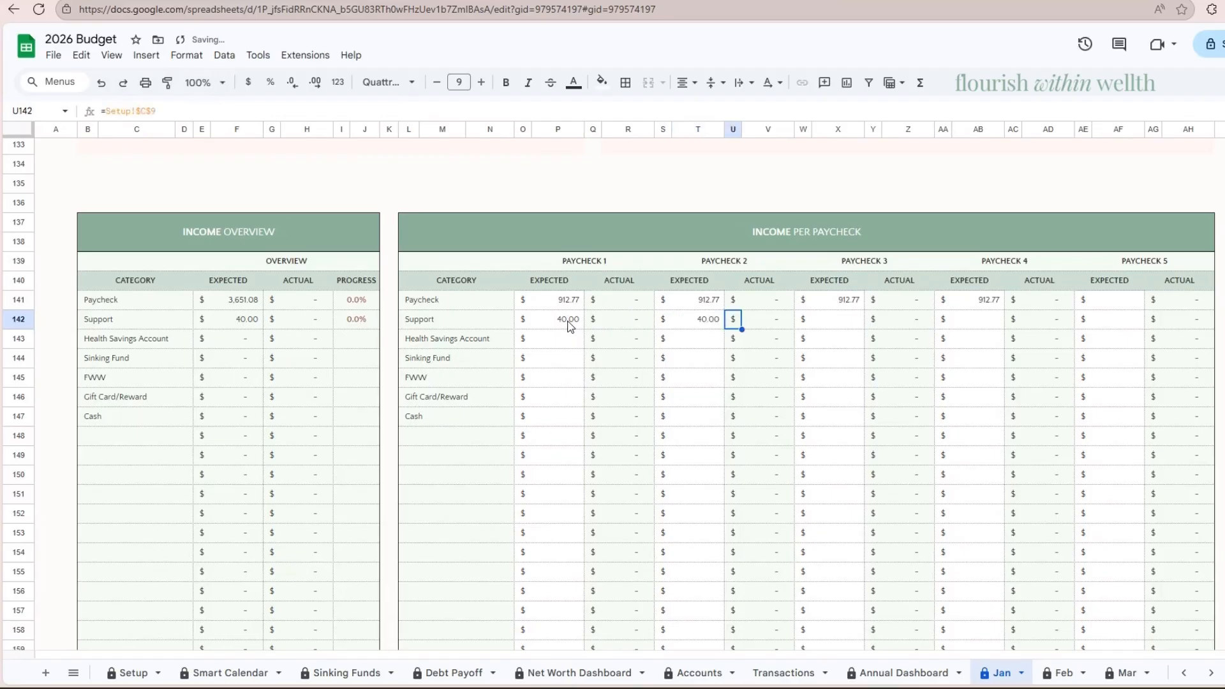
- Enter 40 as the expected Support income for Paycheck 3 and Paycheck 4
text(40)
key(Tab)
key(Tab)
key(Tab)
key(Tab)
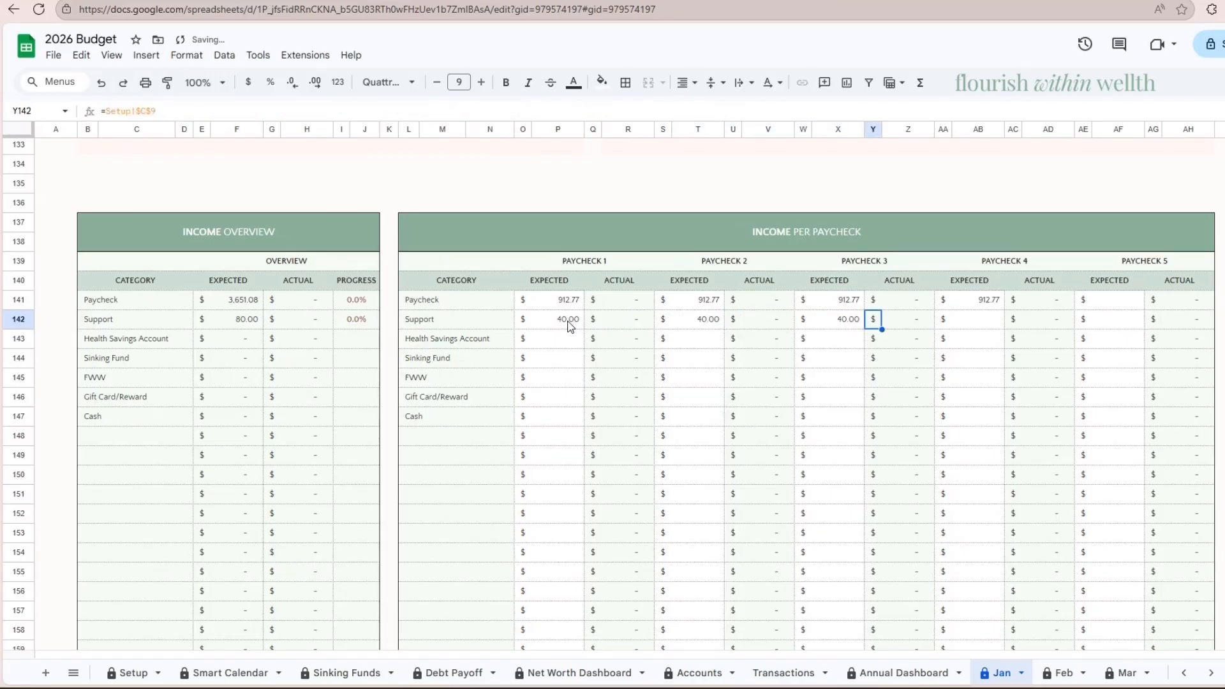
text(40)
key(Tab)
key(Tab)
key(Tab)
key(Tab)
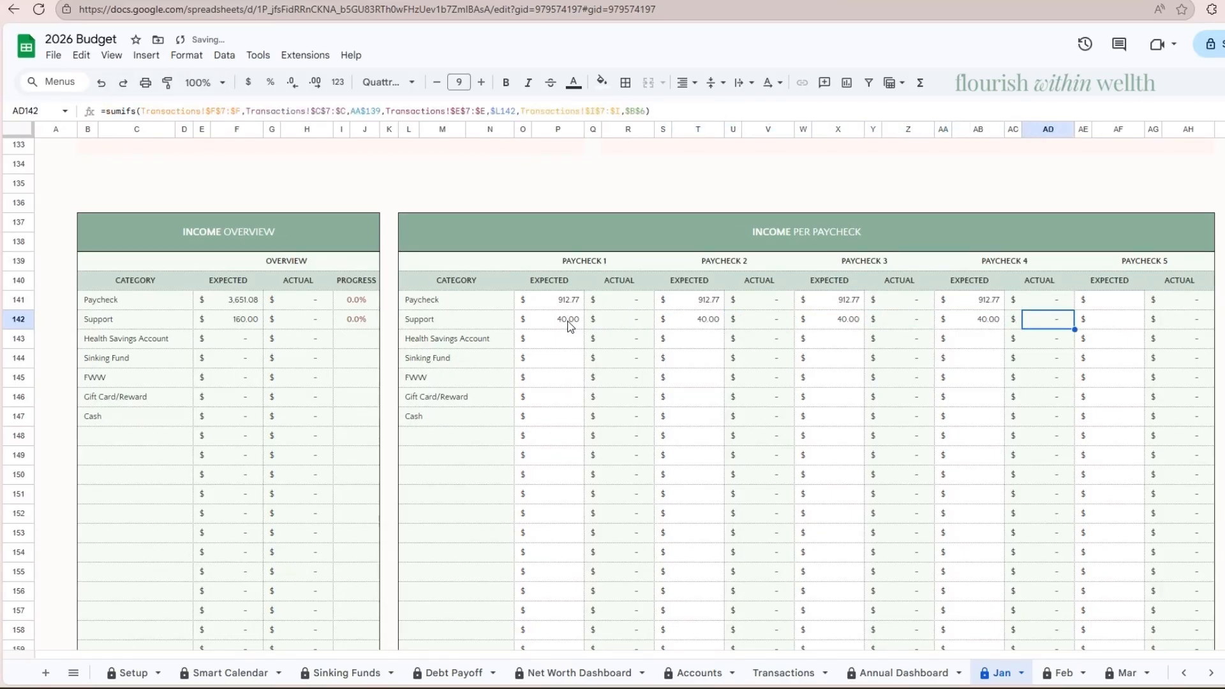
text(40)
key(Tab)
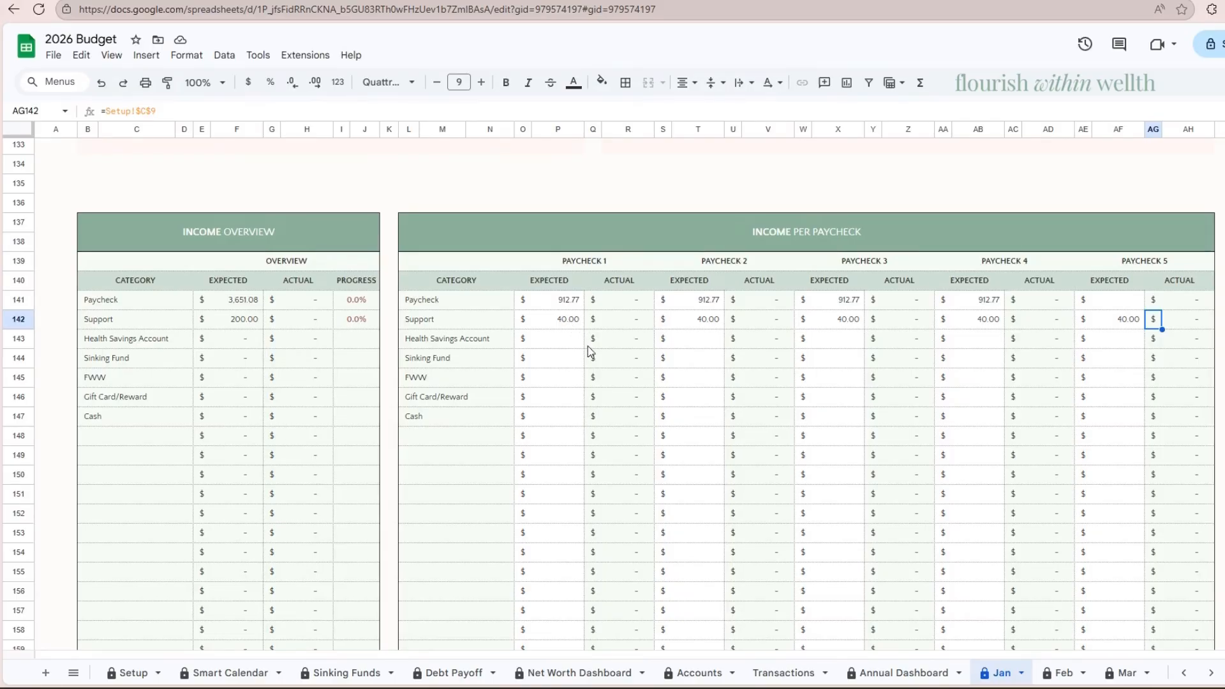
click(1105, 325)
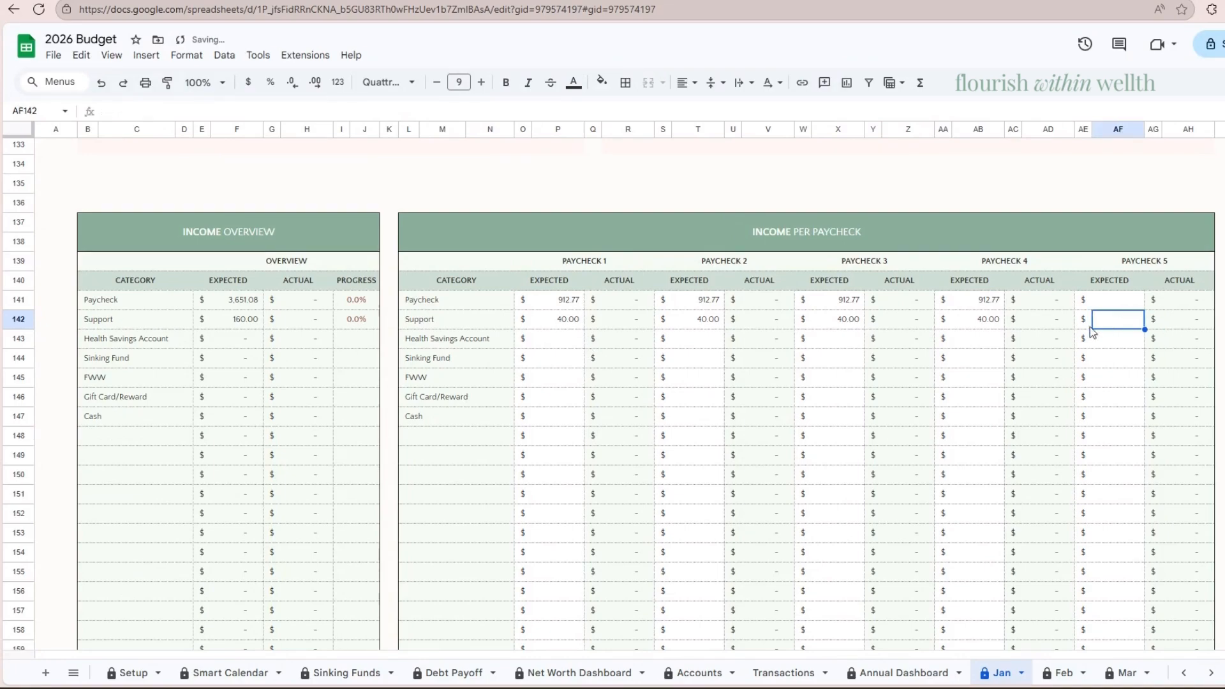
- Enter 192.33 as the expected Health Savings Account income for Paycheck 4
click(993, 341)
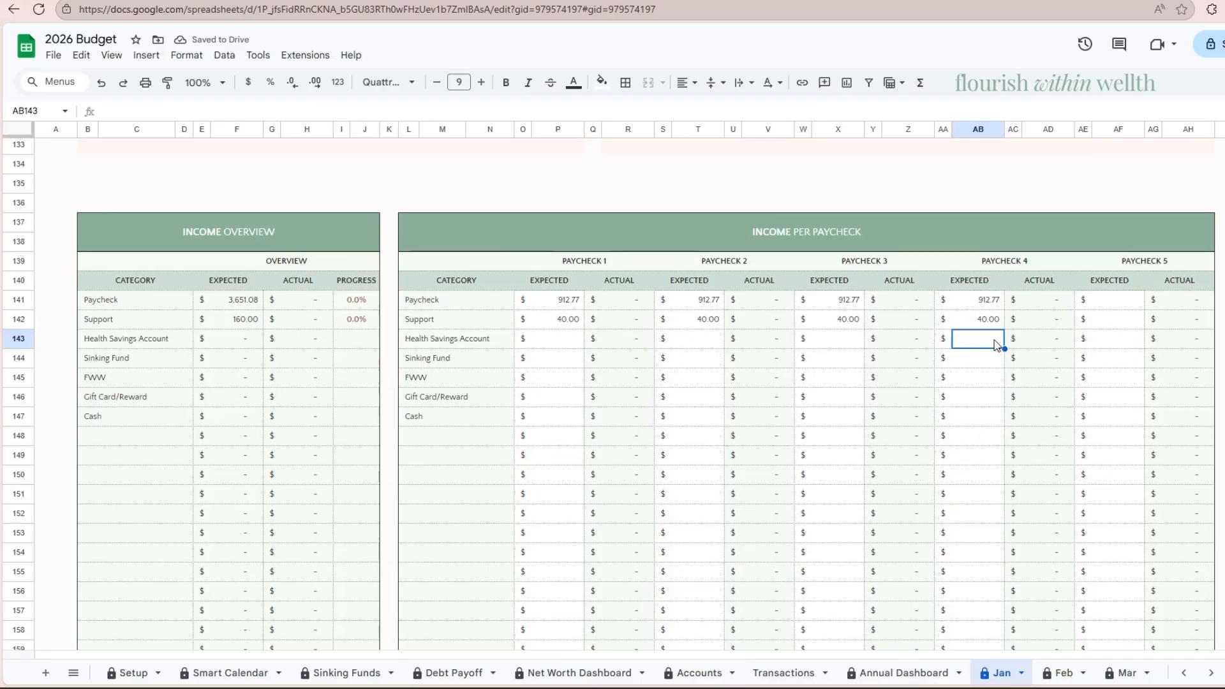
text(192.)
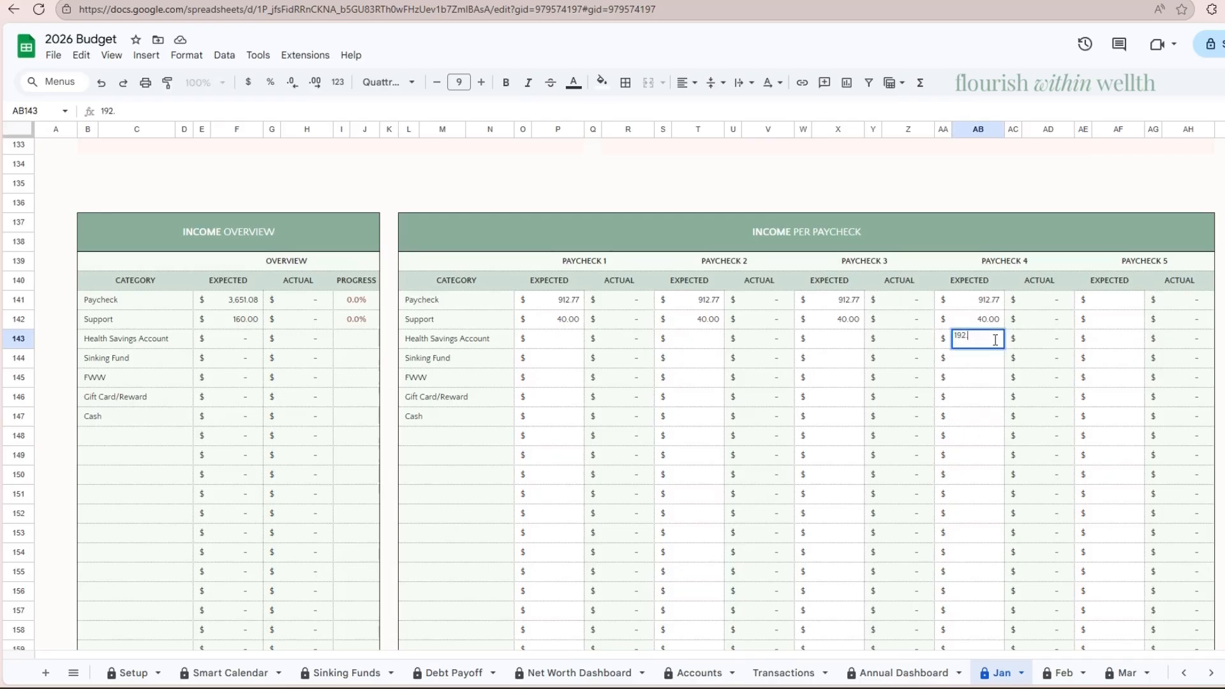
text(33)
key(Tab)
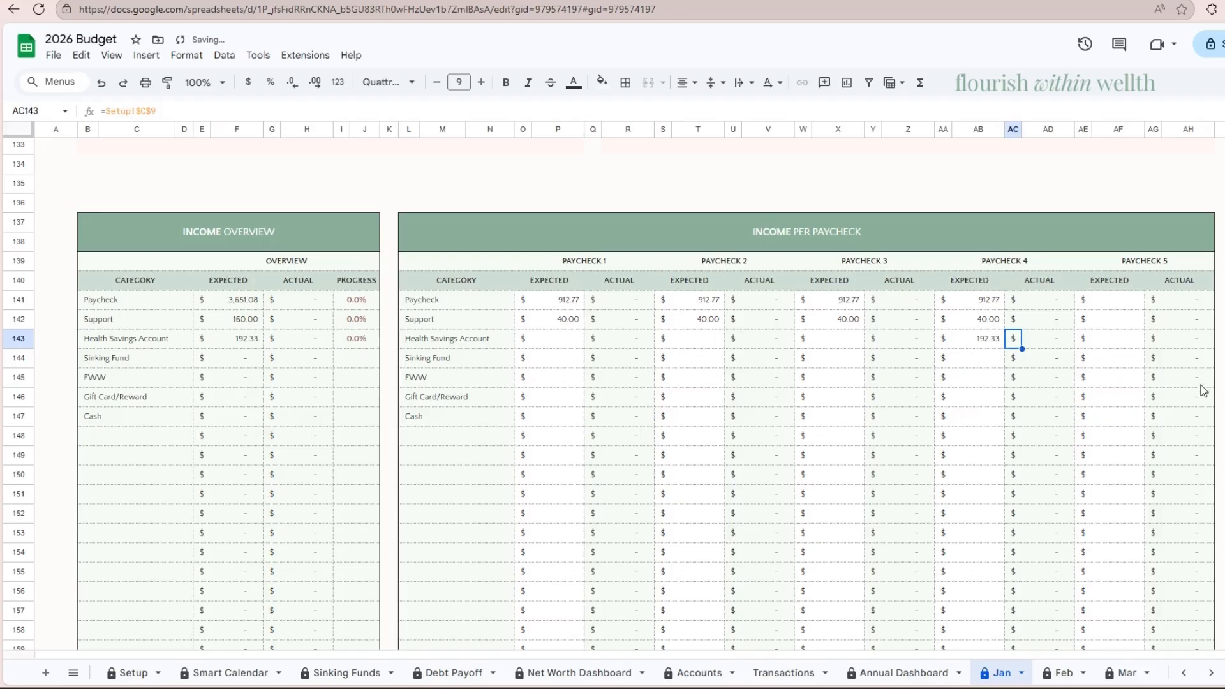
- Review the total expected income overall and for Paychecks 1 through 4, check the Accounts sheet, and return to the Jan sheet
scroll(1219, 429, down, 2)
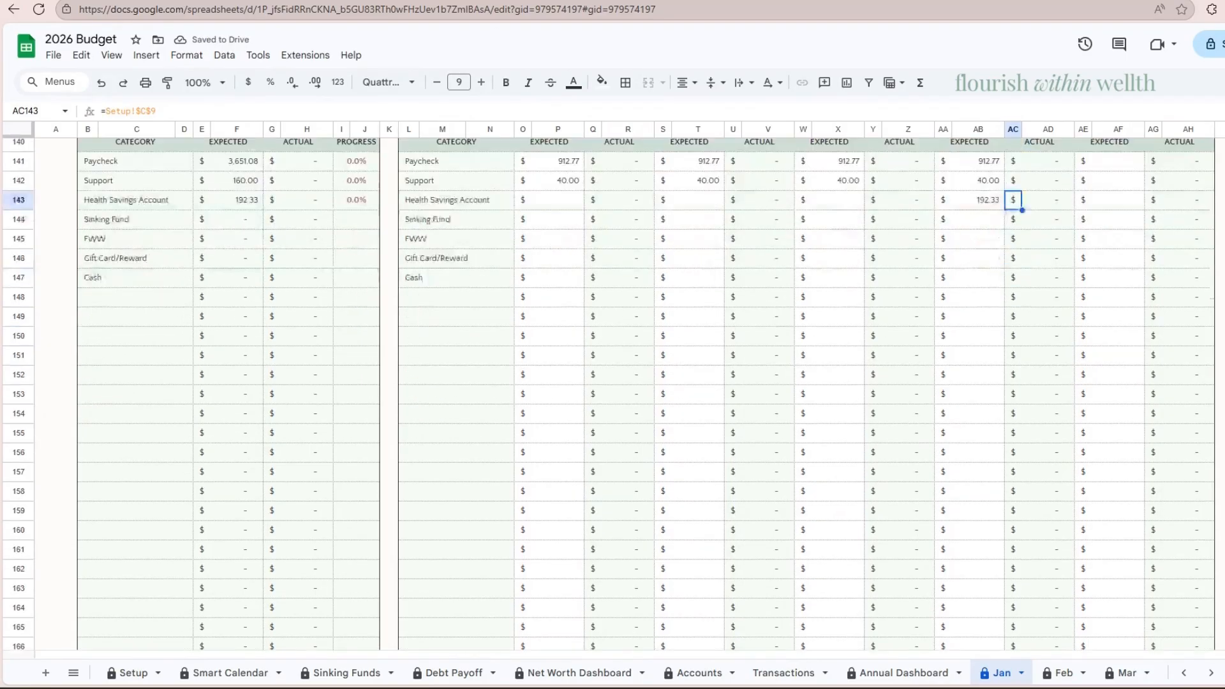
scroll(609, 394, up, 1)
scroll(609, 394, down, 6)
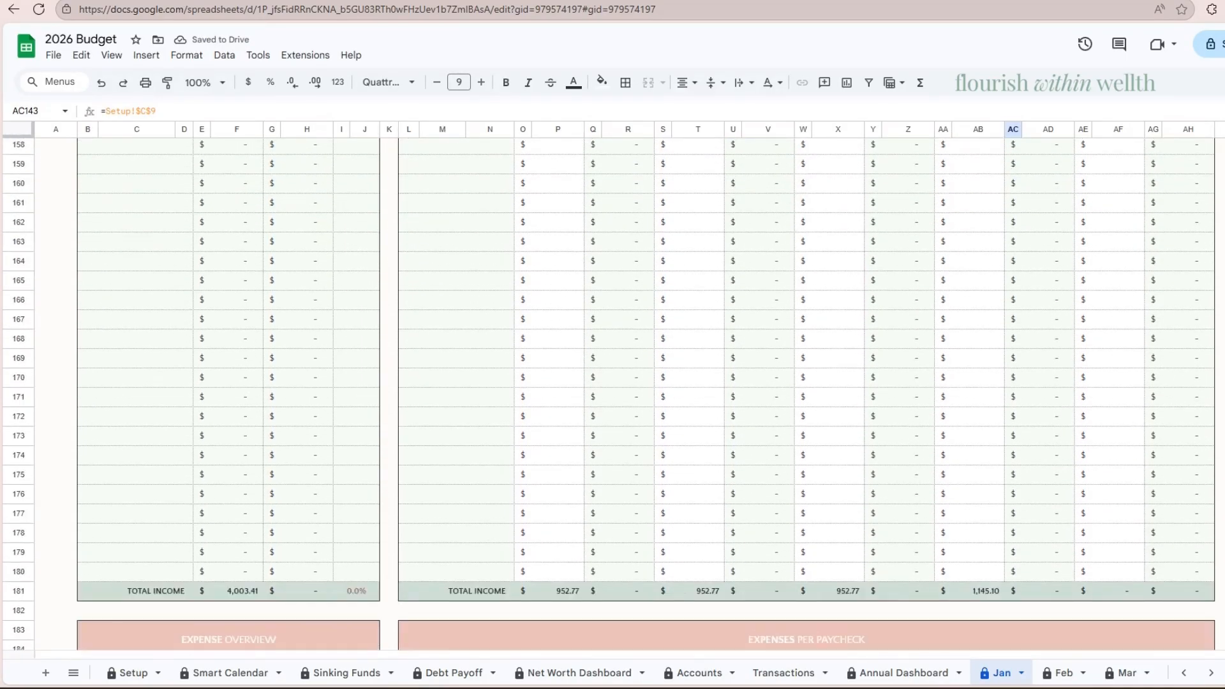
scroll(383, 492, down, 1)
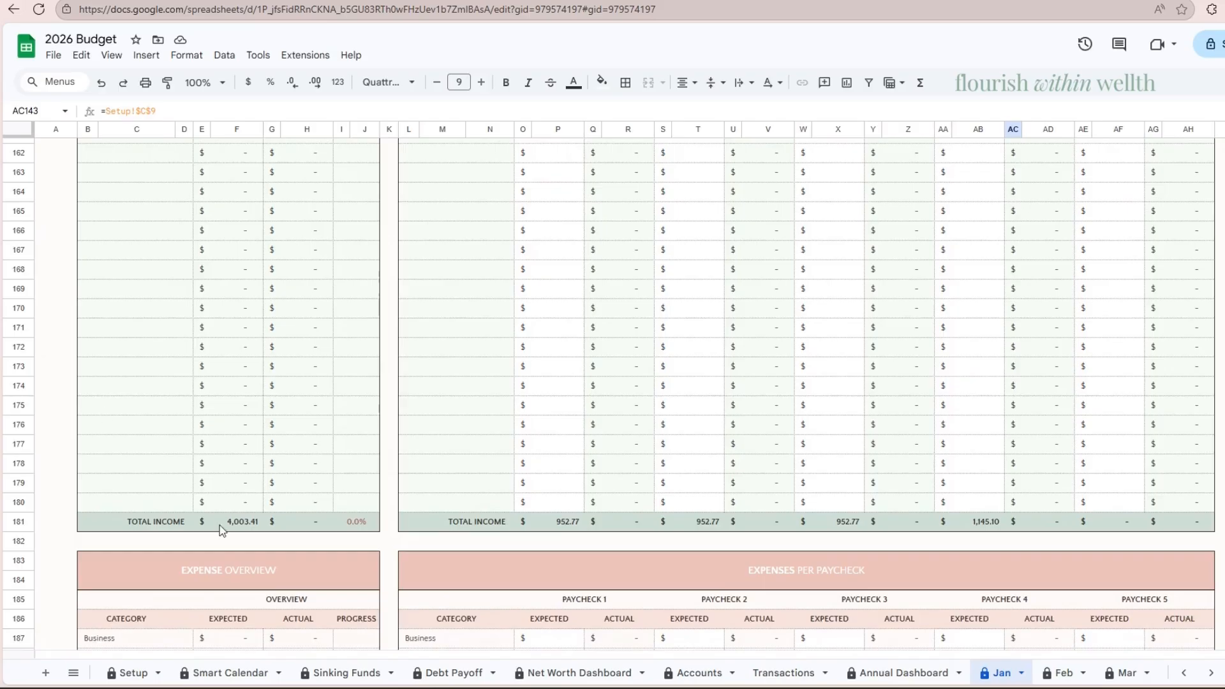
click(236, 523)
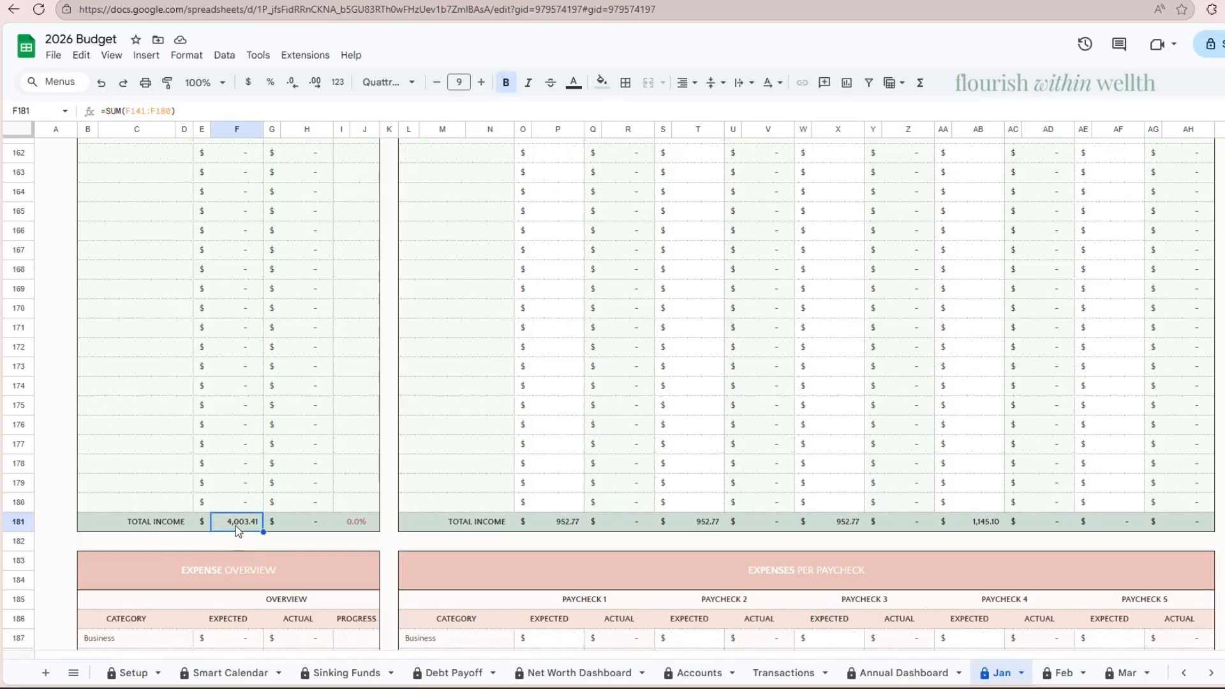
click(548, 524)
click(697, 524)
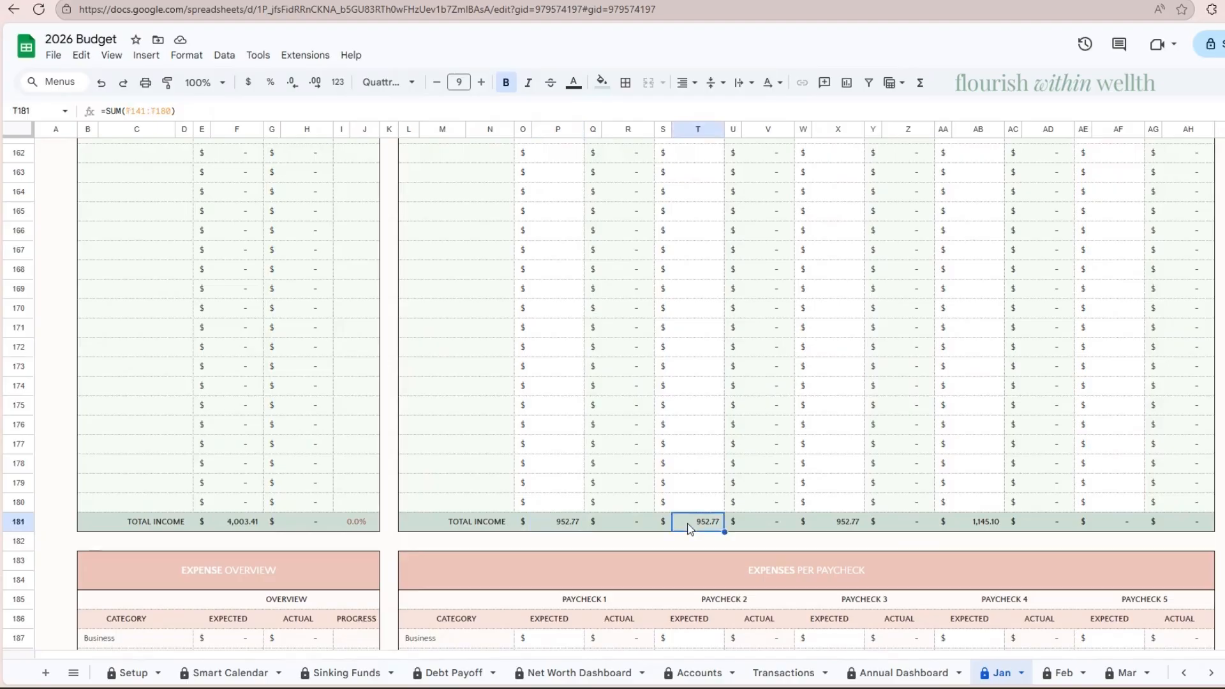
click(841, 524)
click(980, 523)
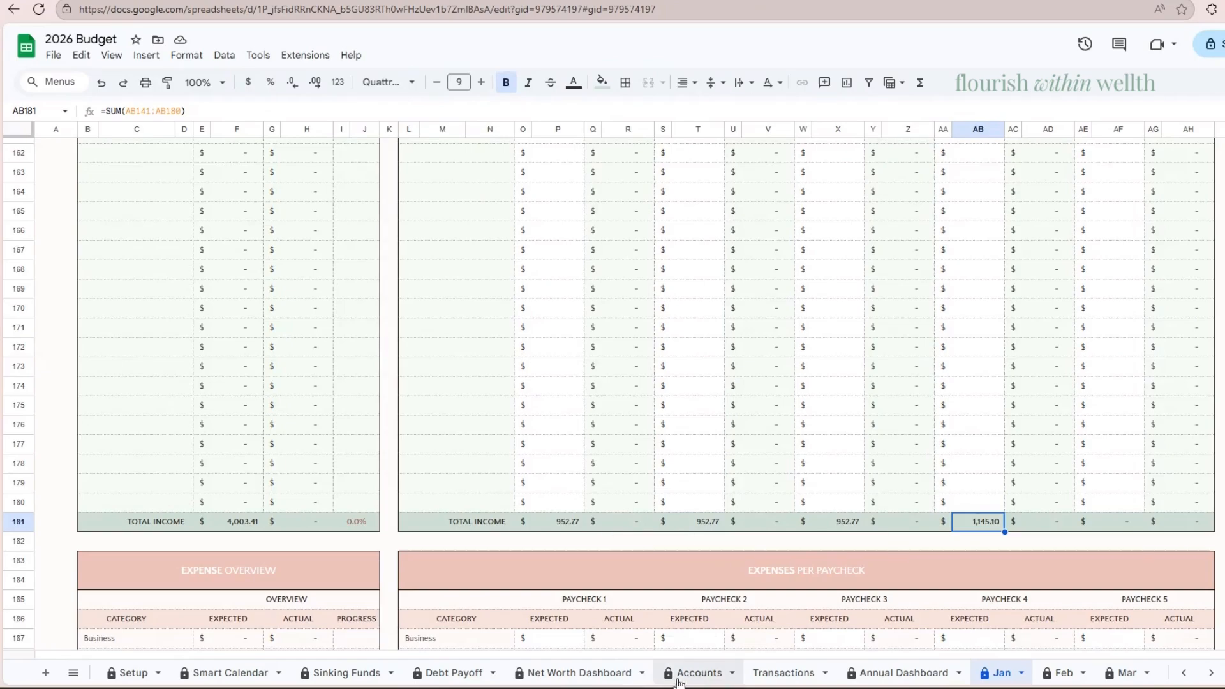
click(698, 672)
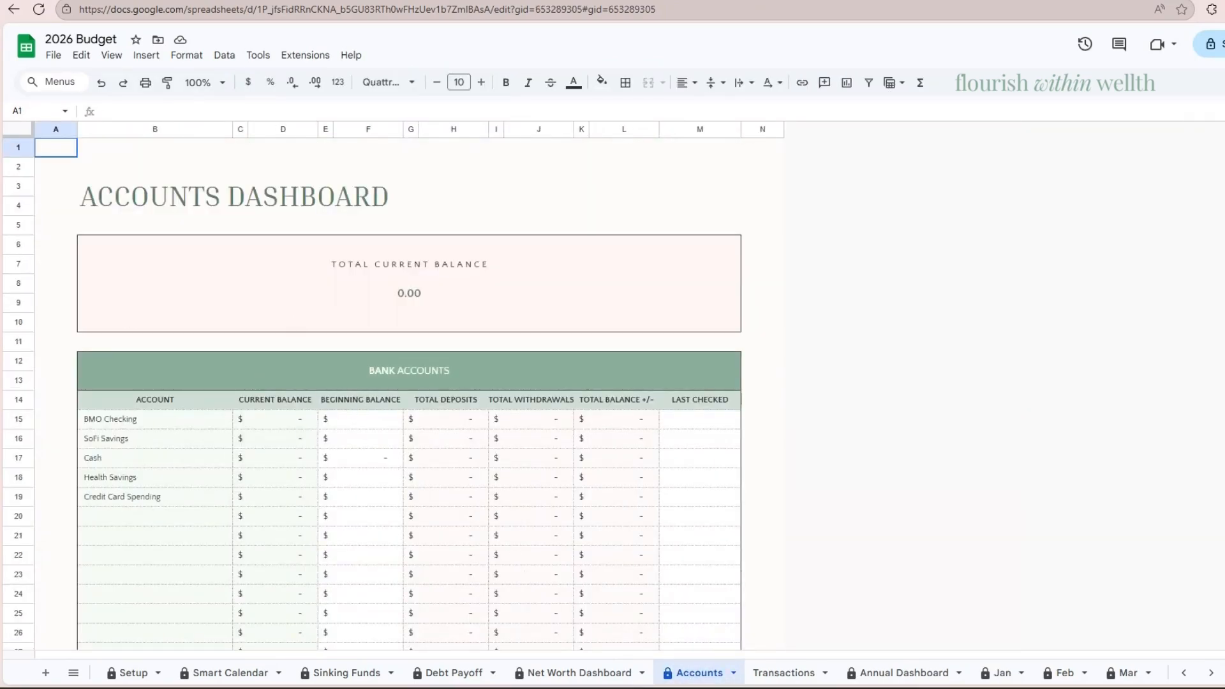
click(1001, 674)
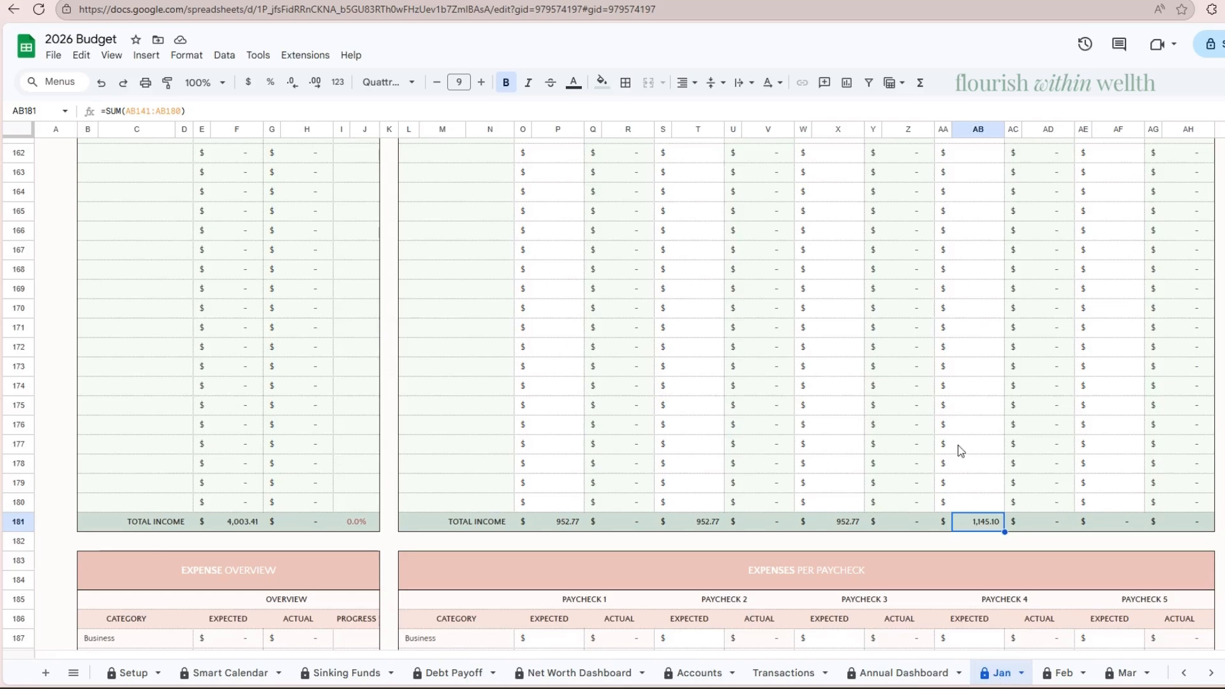
- Enter 125 as the expected Groceries expense for Paycheck 1 and Paycheck 2
scroll(956, 451, down, 5)
scroll(1012, 462, down, 1)
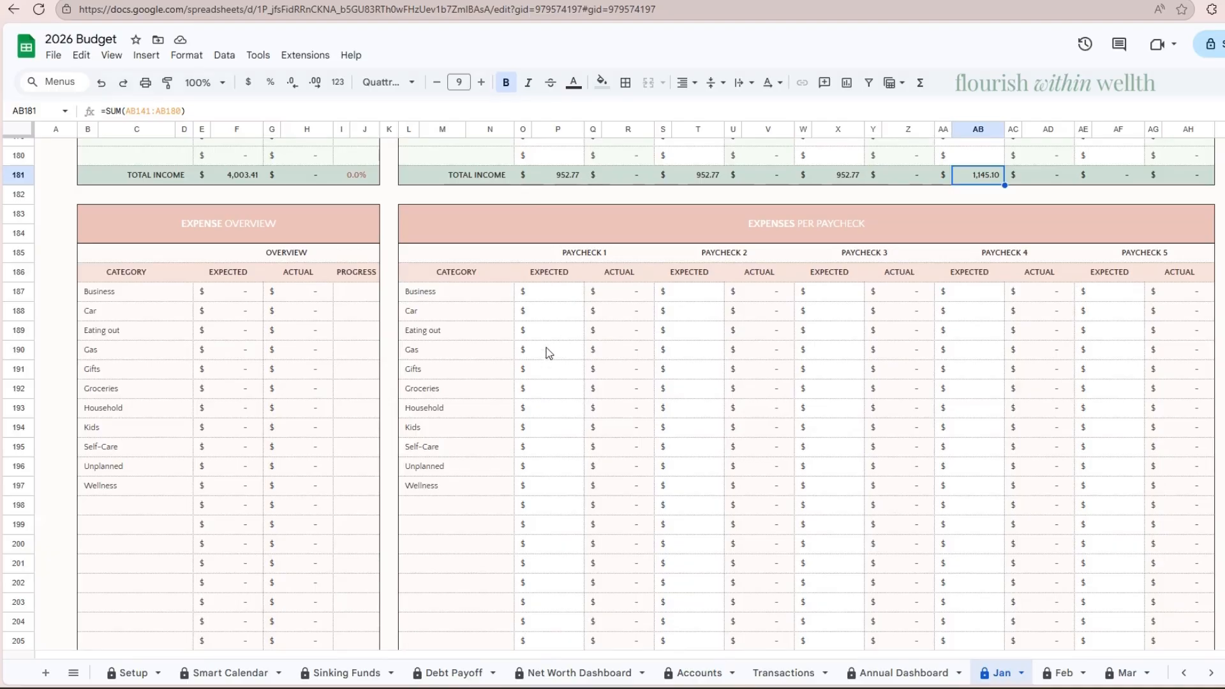
click(562, 389)
text(125)
key(Tab)
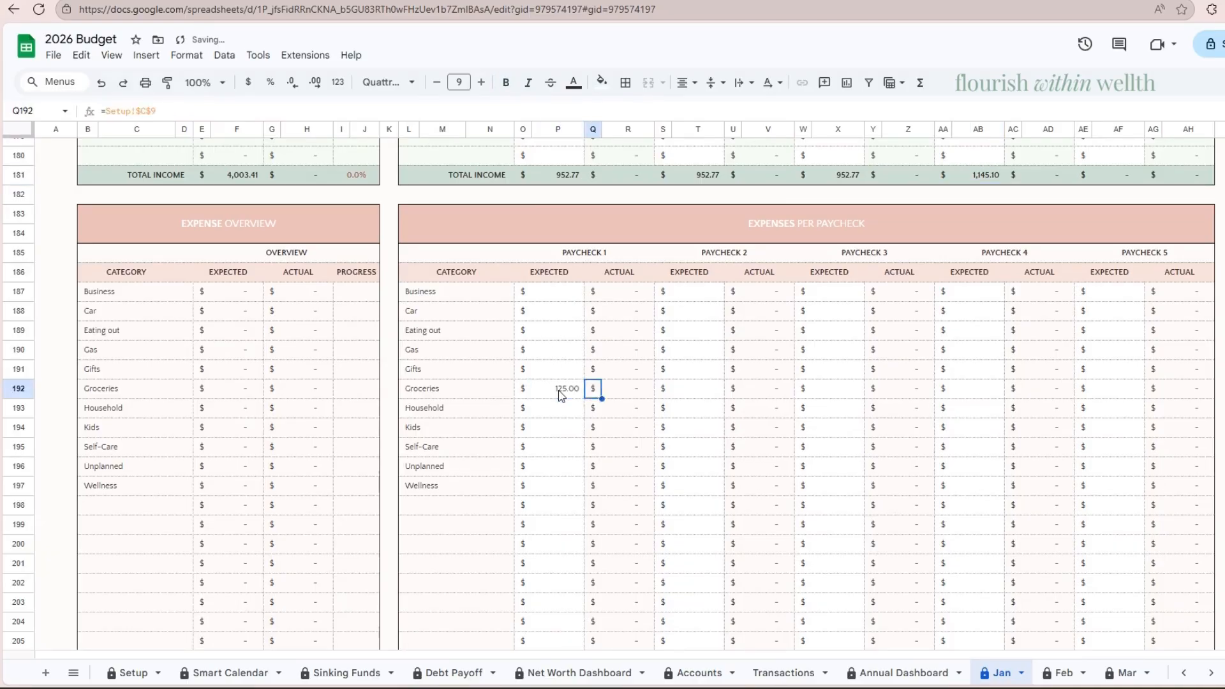
key(Tab)
text(125)
key(Tab)
key(Tab)
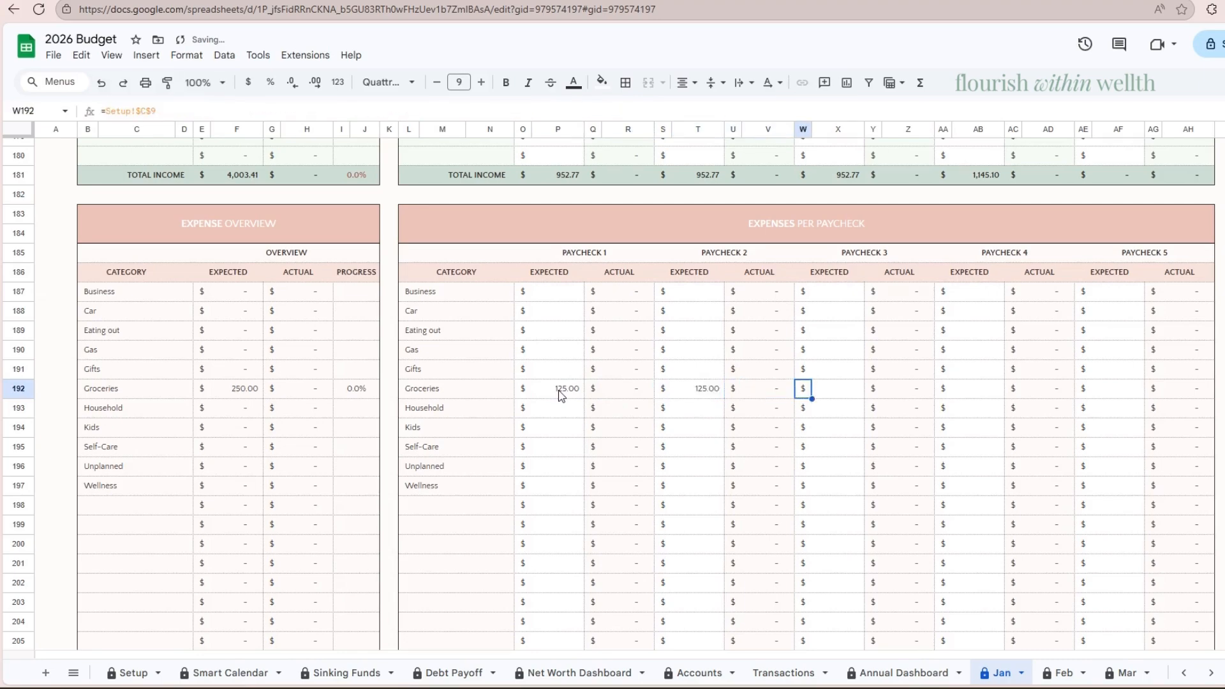
- Set the expected Groceries expense for Paycheck 3 and Paycheck 4 to 125
text(125)
key(Tab)
key(Tab)
text(125)
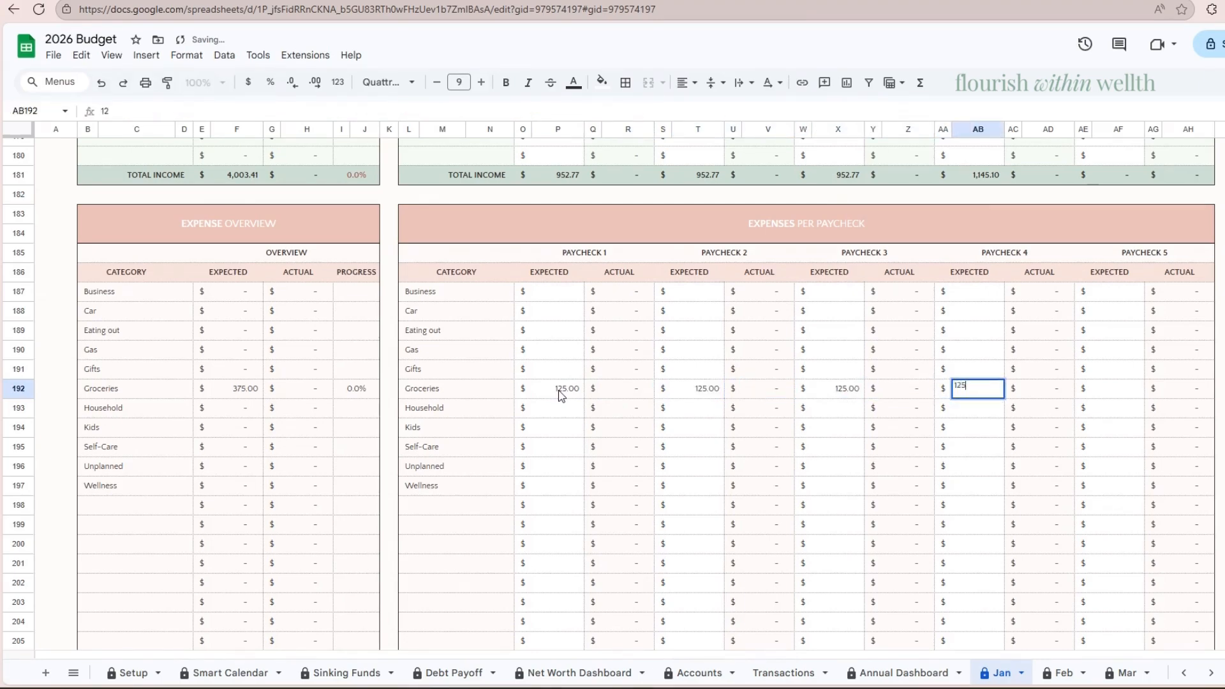
key(Tab)
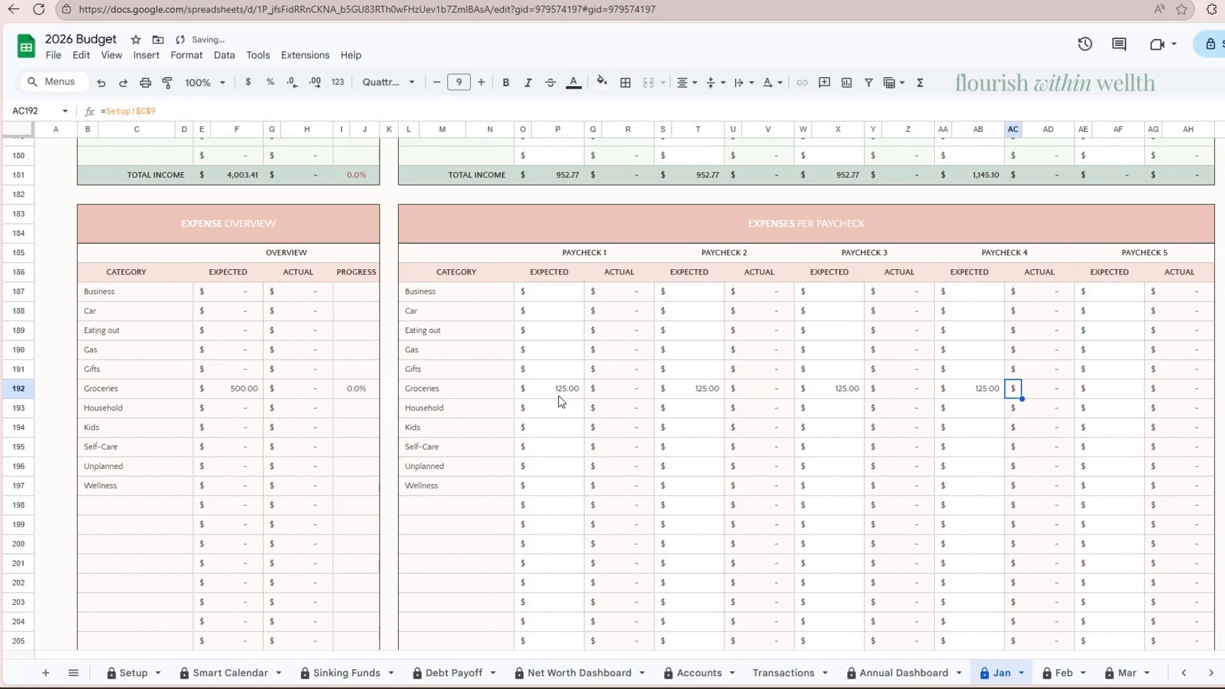
- Enter 35 as the expected Gas expense for Paycheck 1 and Paycheck 2
click(546, 350)
text(35)
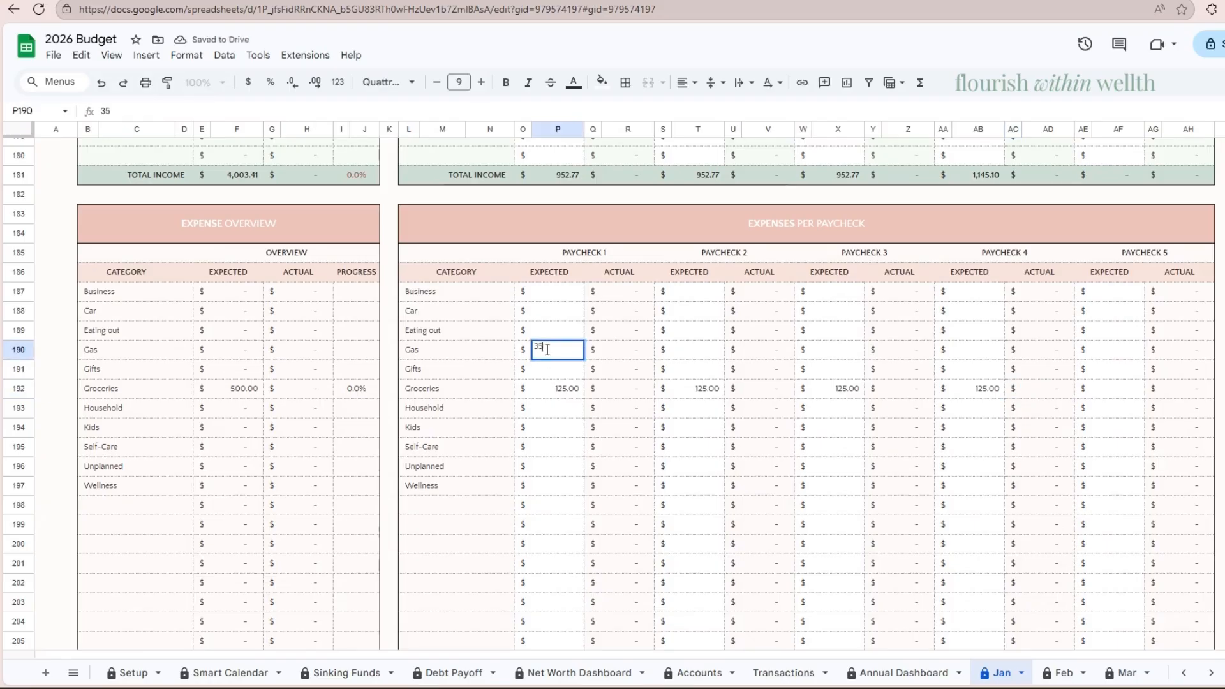
key(Tab)
key(Tab)
text(35)
key(Tab)
key(Tab)
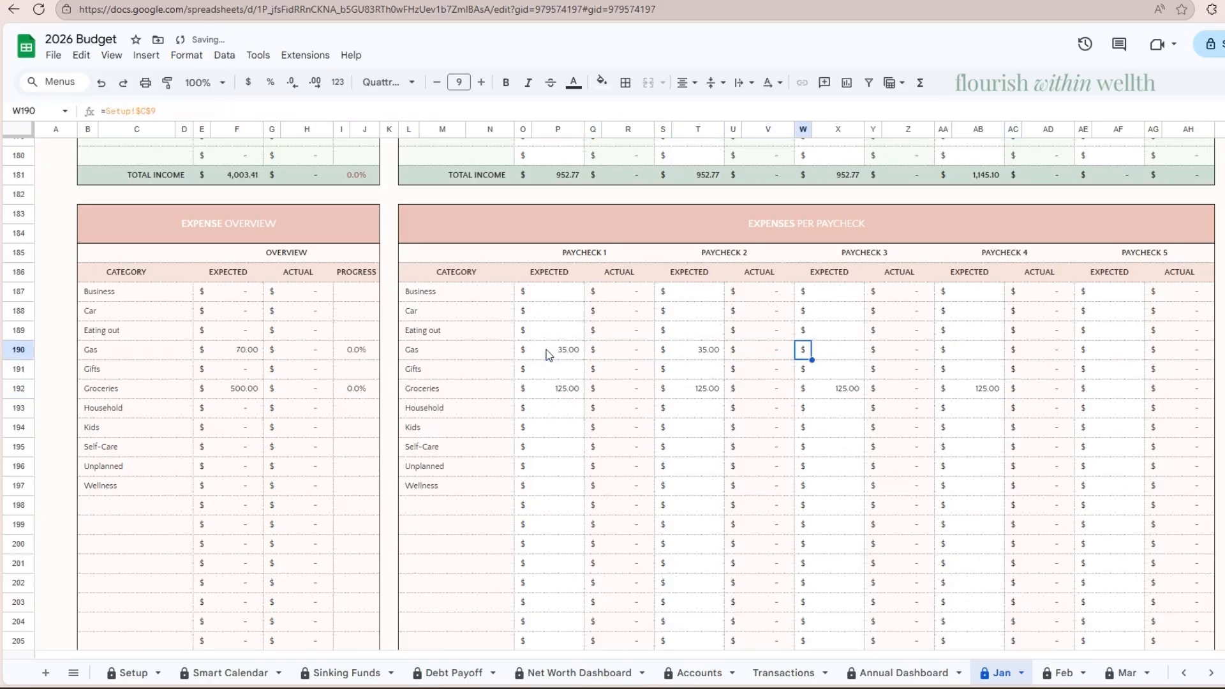
- Set the expected Gas expense for Paycheck 3 and Paycheck 4 to 35
text(35)
key(Tab)
key(Tab)
key(Tab)
text(35)
key(Tab)
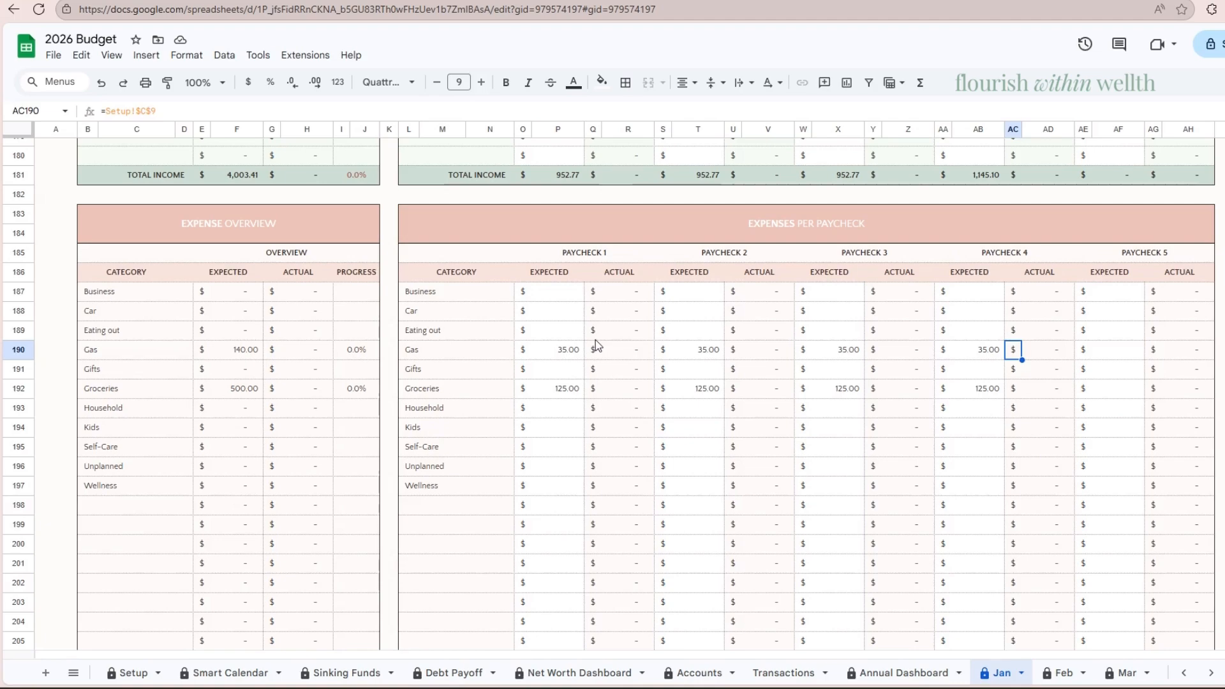
- Enter 25 as the expected Eating out expense for Paycheck 1 and Paycheck 2
click(558, 332)
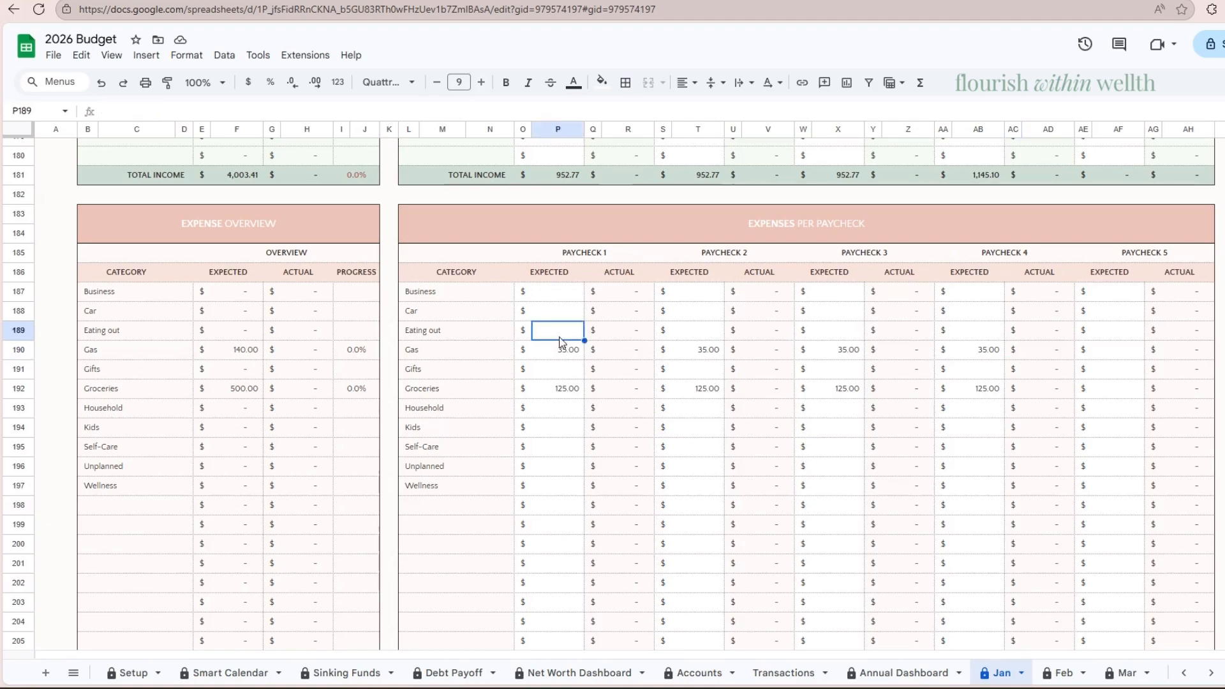
text(25)
key(Tab)
key(Tab)
key(Tab)
key(Tab)
text(25)
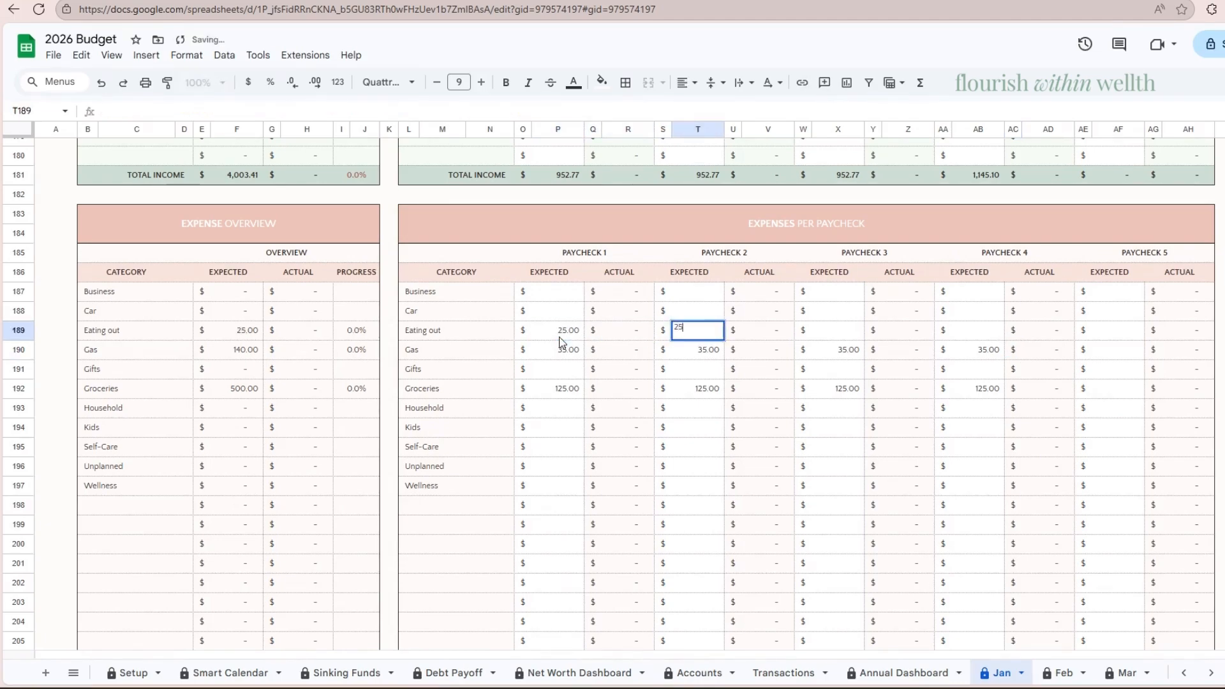
key(Tab)
key(Tab)
key(Tab)
- Set the expected Eating out expense for Paycheck 3 and Paycheck 4 to 25
text(25)
key(Tab)
key(Tab)
key(Tab)
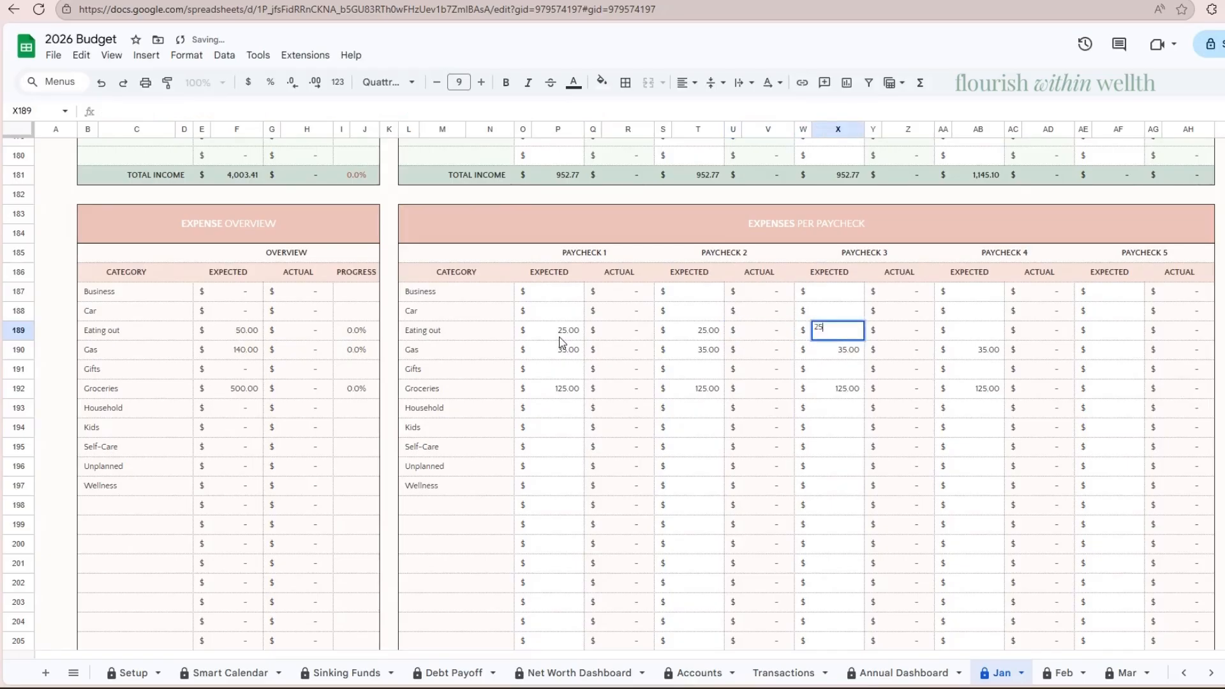
key(Tab)
text(25)
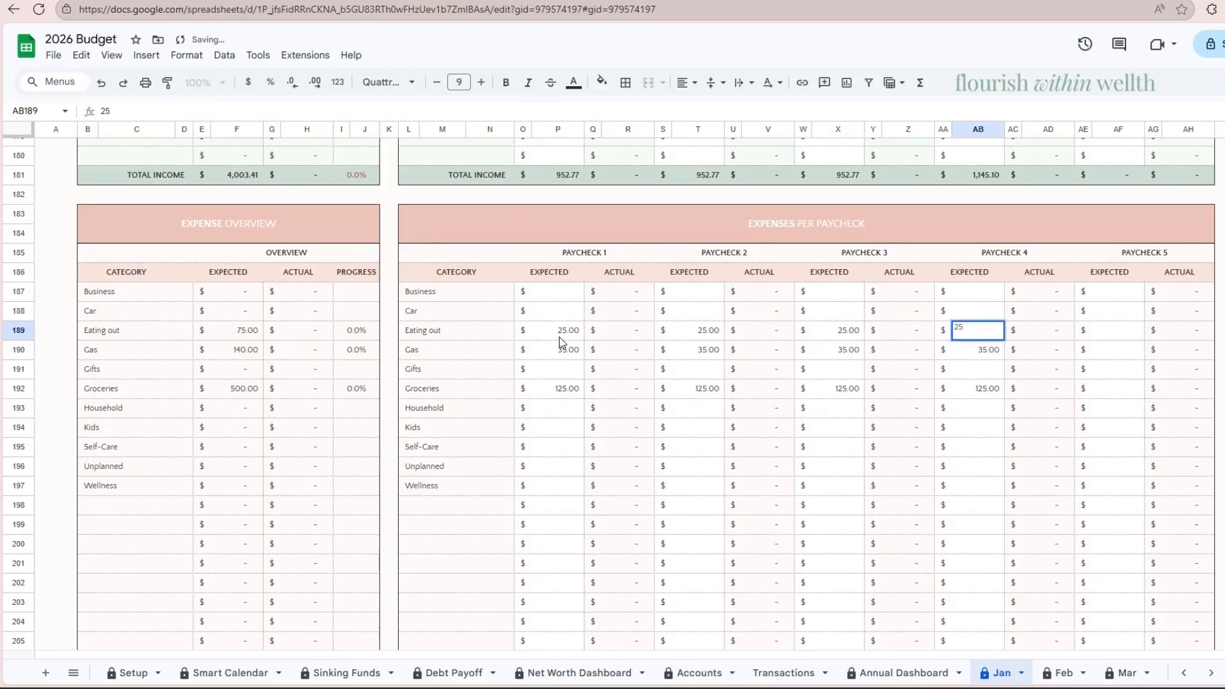
key(Tab)
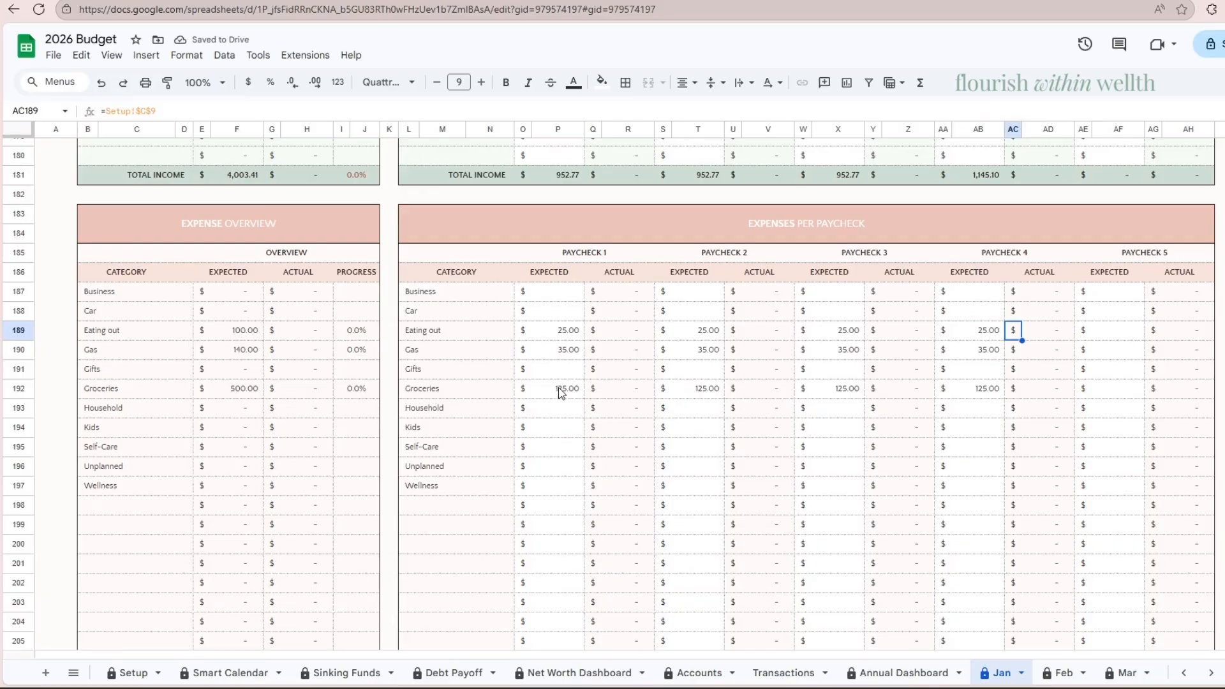
- Enter 10 as the expected Household expense for Paycheck 1 and Paycheck 2
click(558, 409)
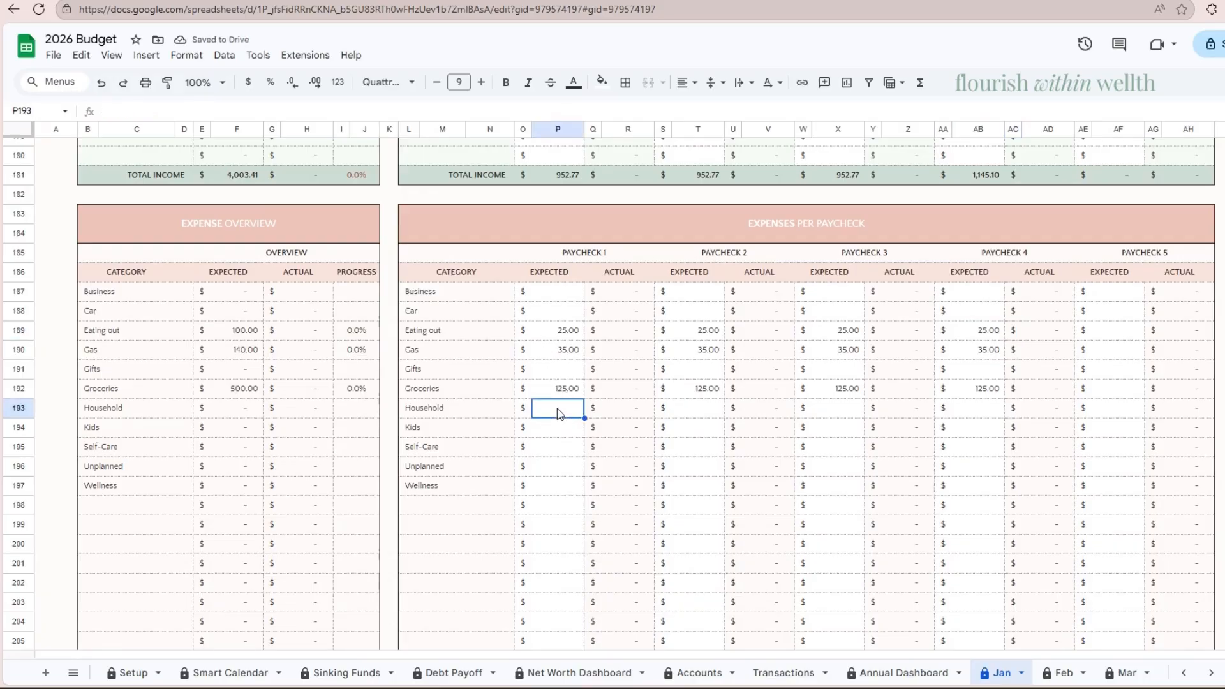
text(10)
key(Tab)
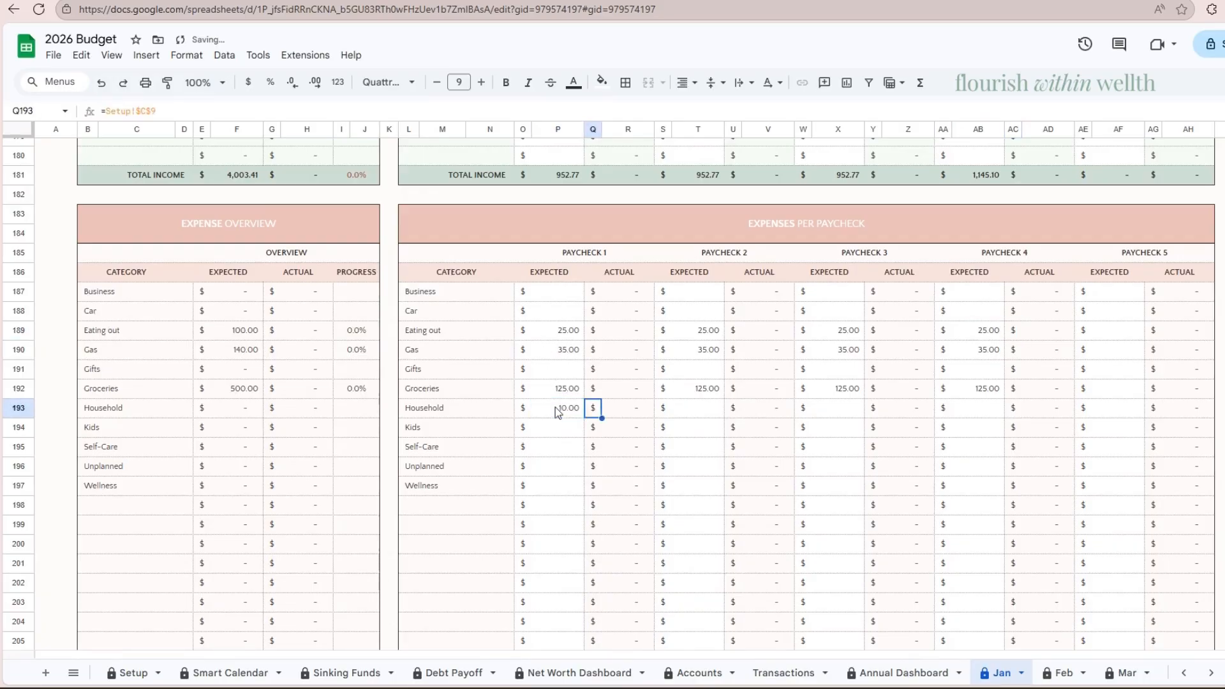
text(10)
key(Tab)
- Set the expected Household expense for Paycheck 3 and Paycheck 4 to 10
text(10)
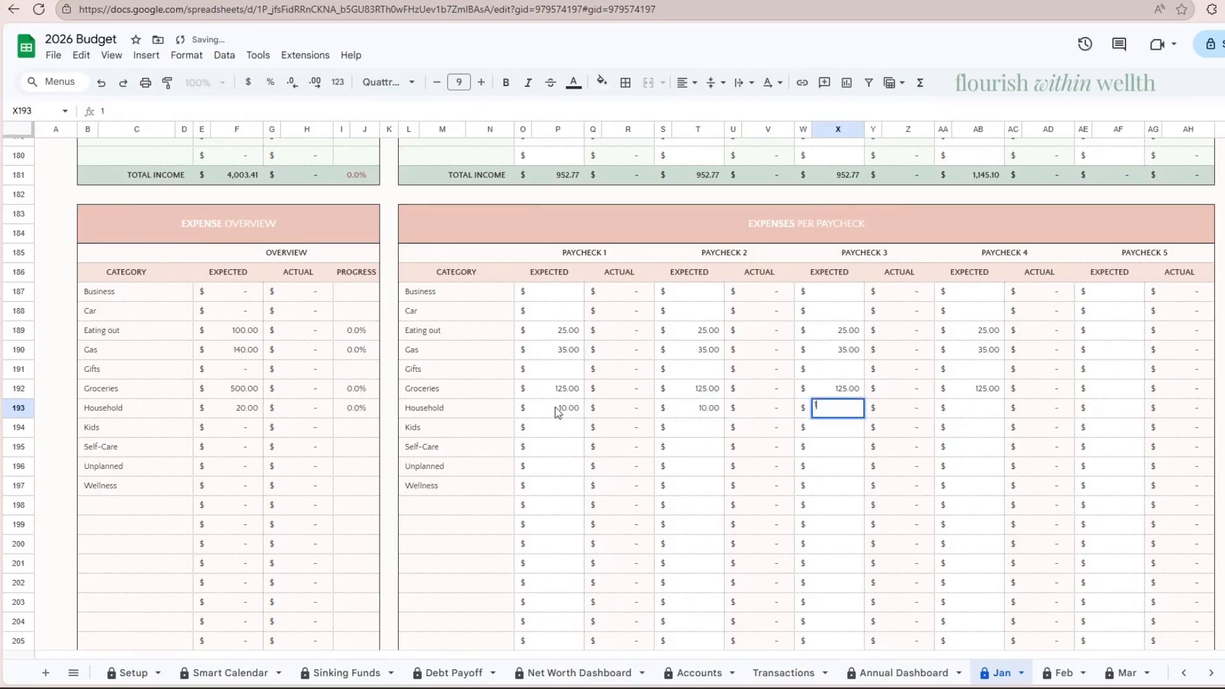
key(Tab)
key(Tab)
text(10)
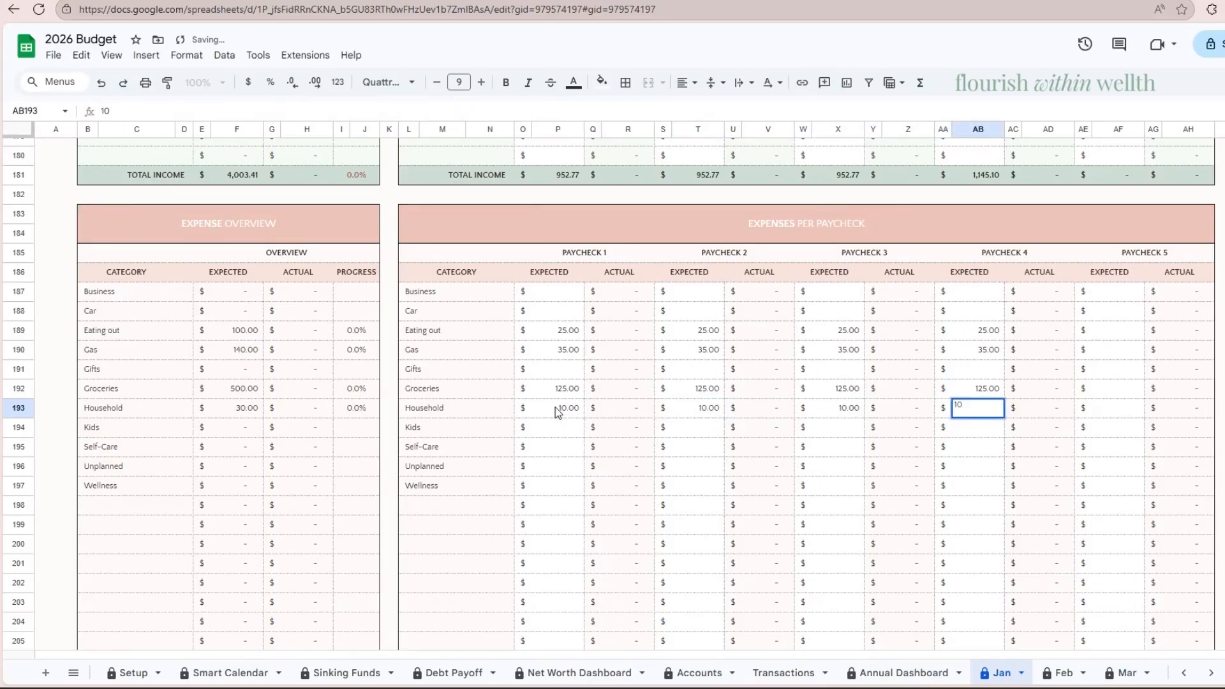
key(Tab)
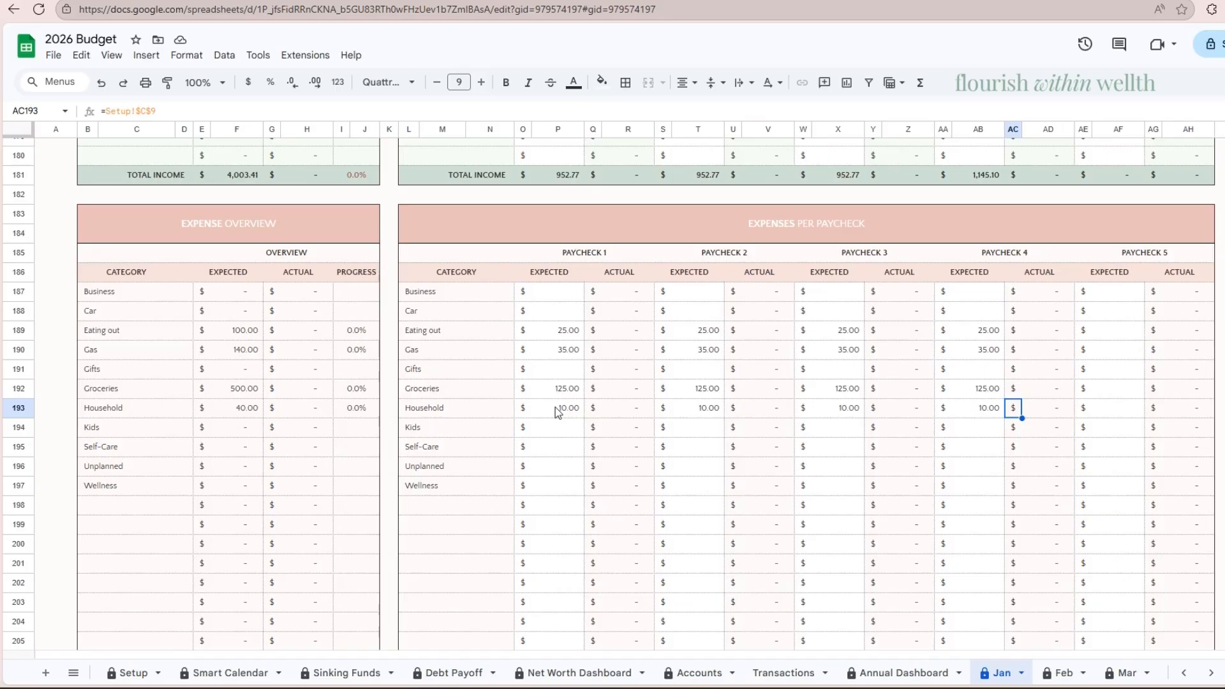
- Enter the expected Kids expense as 5 for Paycheck 1 and 4 for Paycheck 2
key(Down)
key(Left)
key(Left)
key(Left)
key(Left)
key(Left)
key(Left)
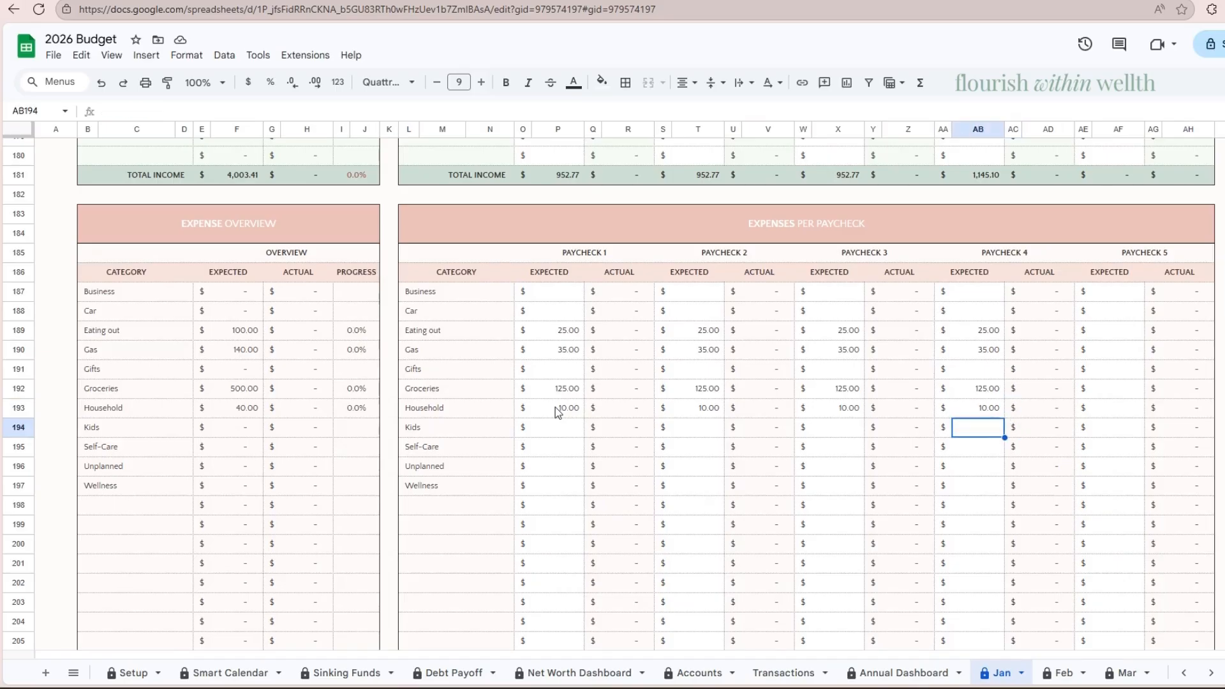
key(Left)
key(Left)
key(Left)
key(Left)
key(Left)
key(Left)
key(Left)
key(Left)
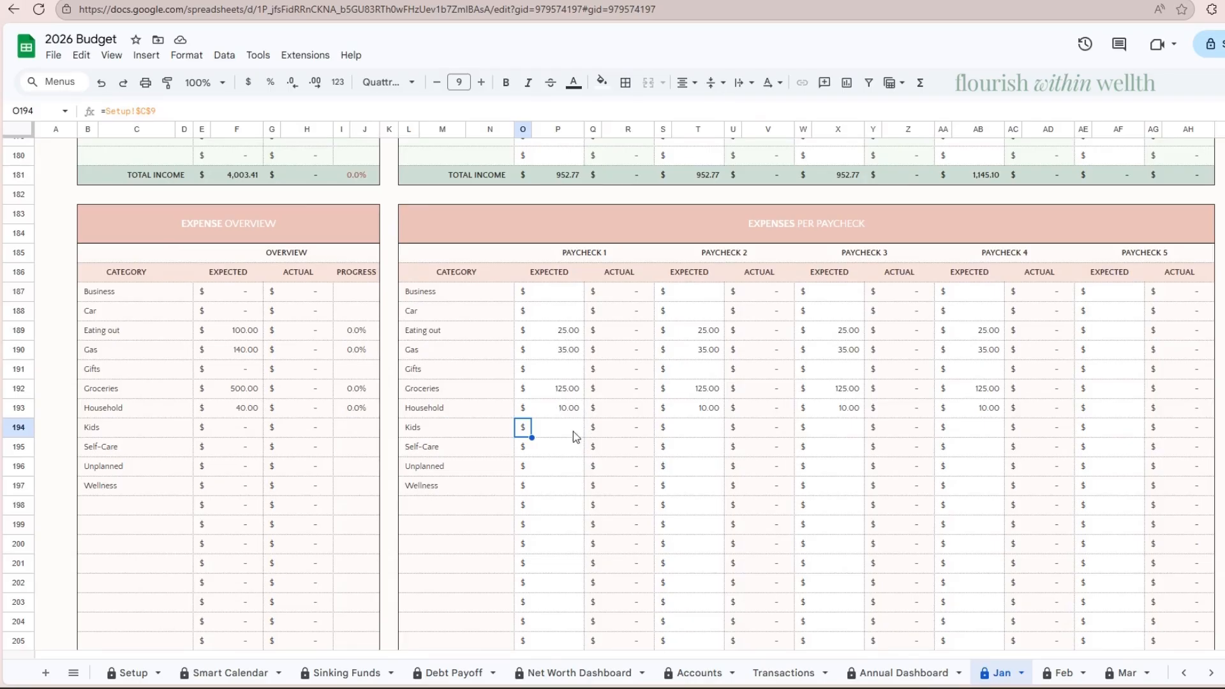
click(570, 430)
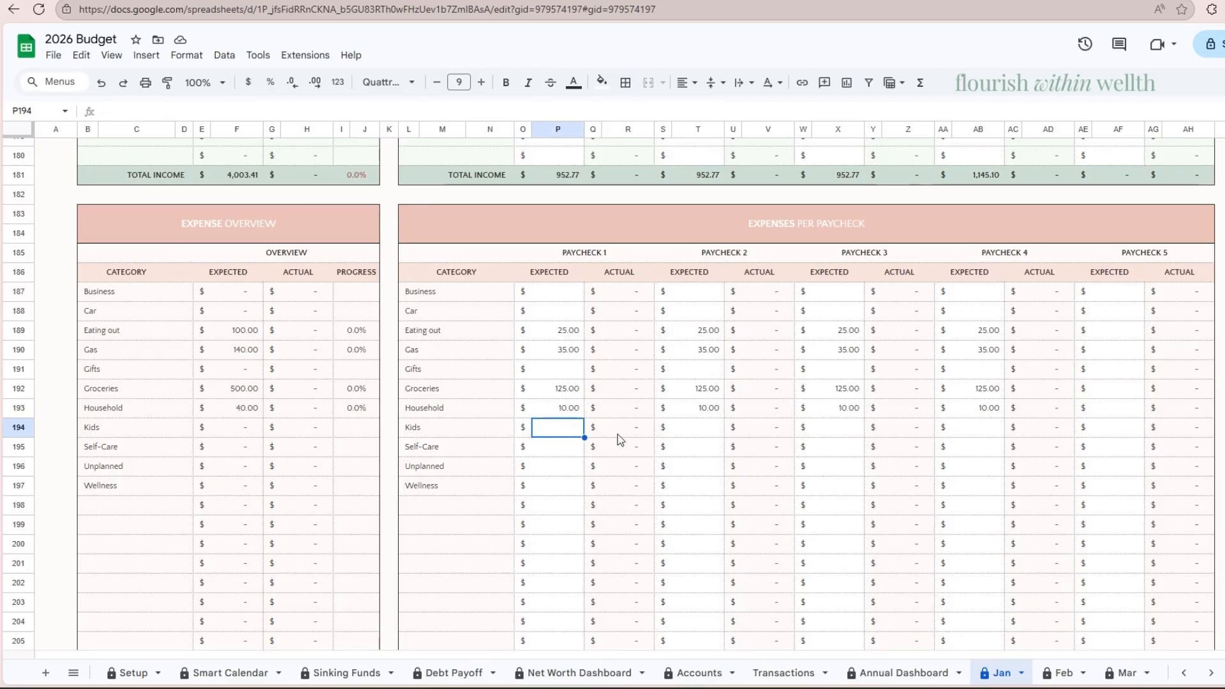
text(5)
key(Tab)
key(Tab)
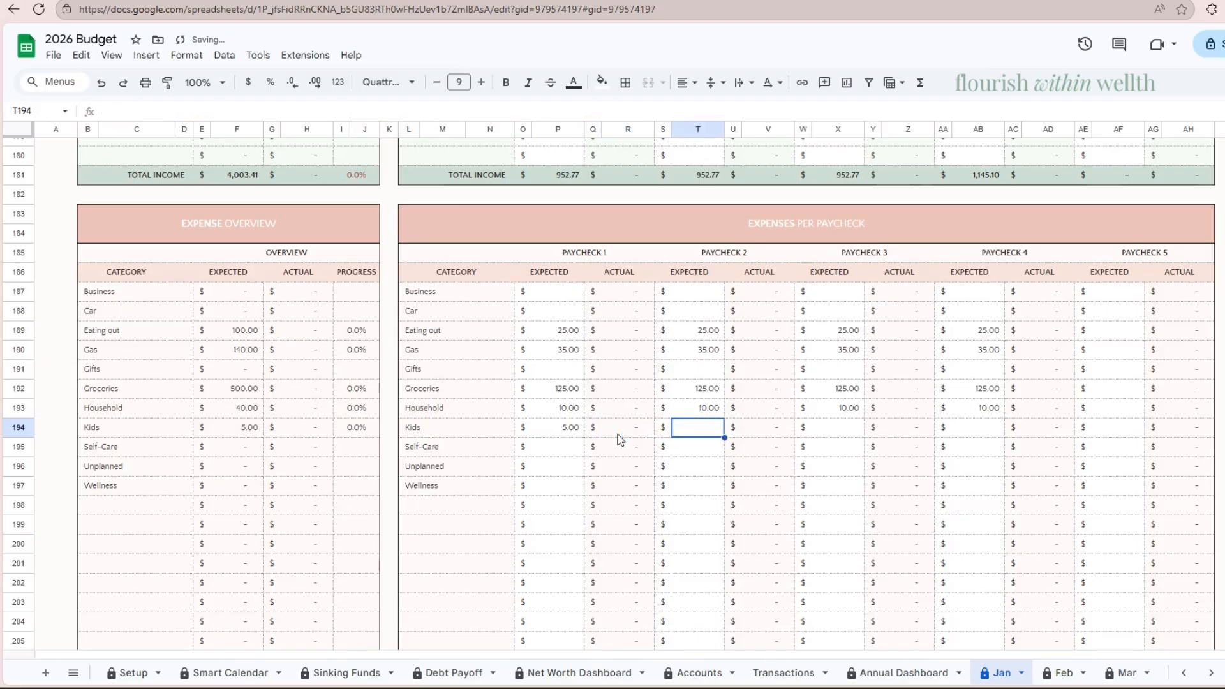
text(4)
key(Tab)
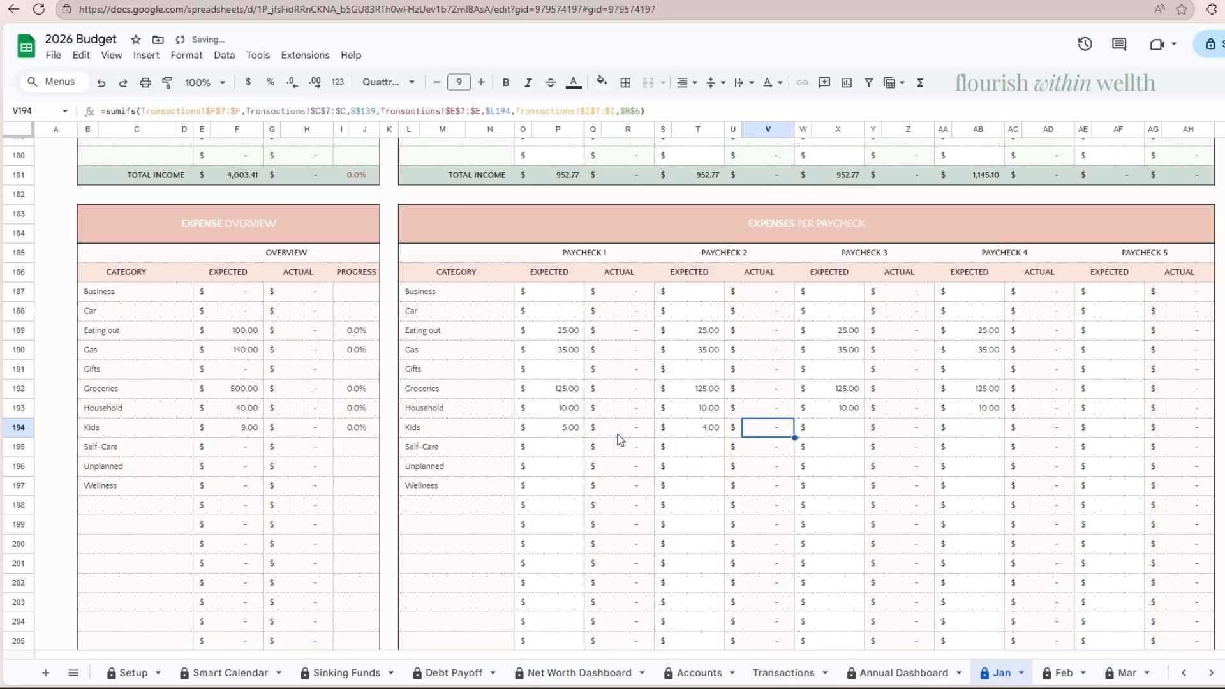
key(Tab)
key(Tab)
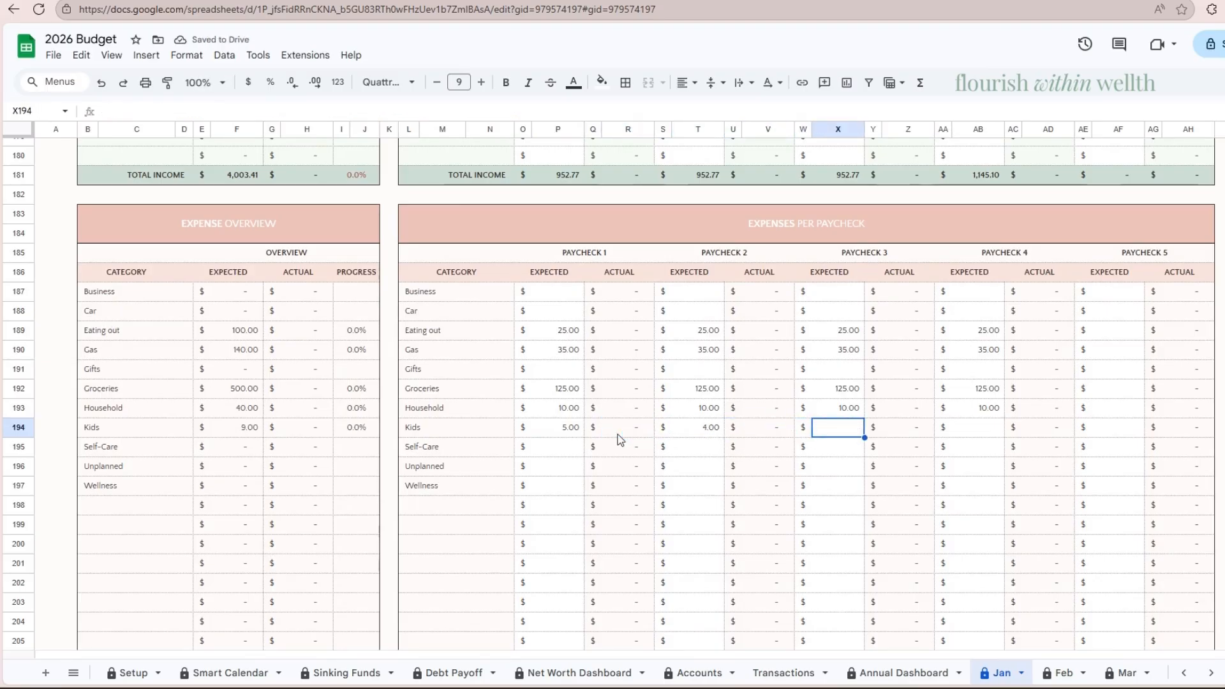
- Enter the expected Kids expense as 4 for Paycheck 3 and 5 for Paycheck 4
text(4)
key(Tab)
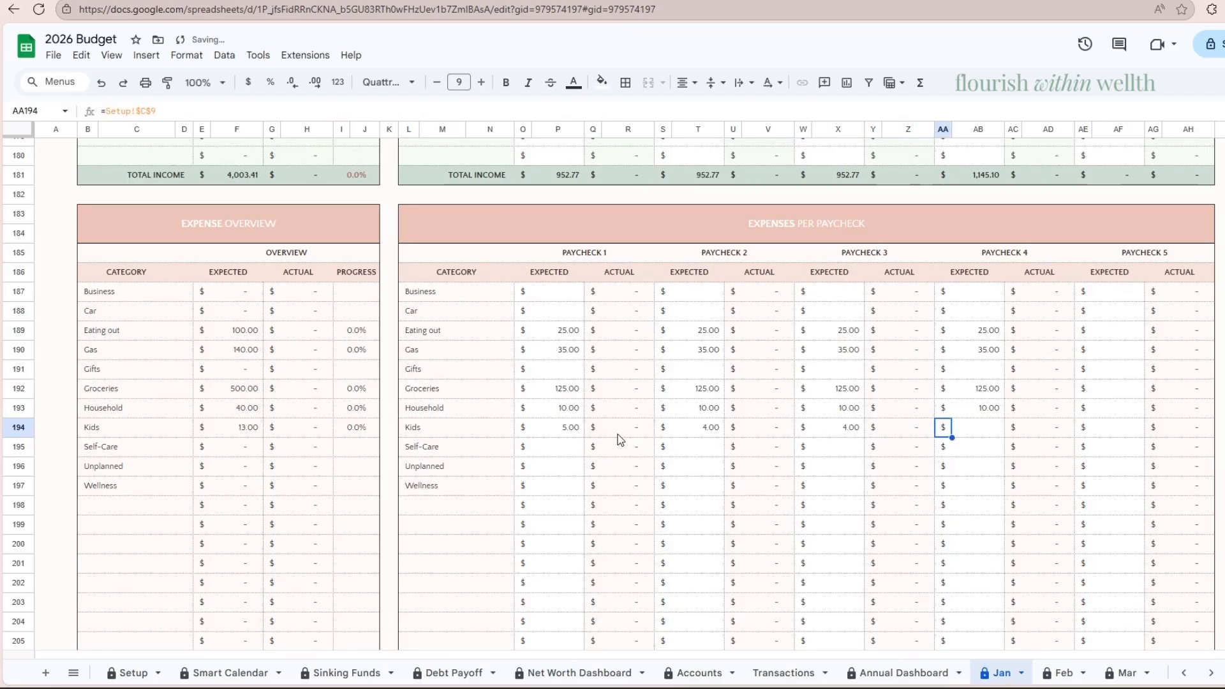
key(Right)
text(5)
key(Left)
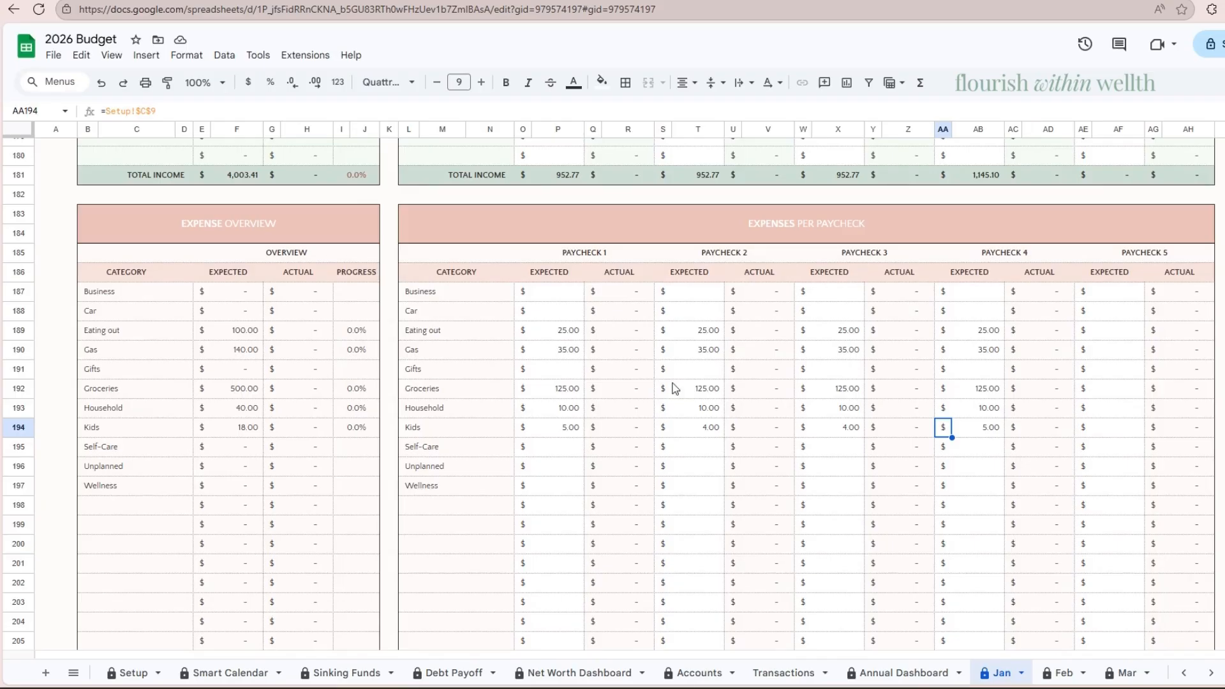
- Check the expected total leftover of Paychecks 1 through 4 in the Cash Flow Summary
scroll(702, 402, up, 5)
scroll(721, 429, up, 2)
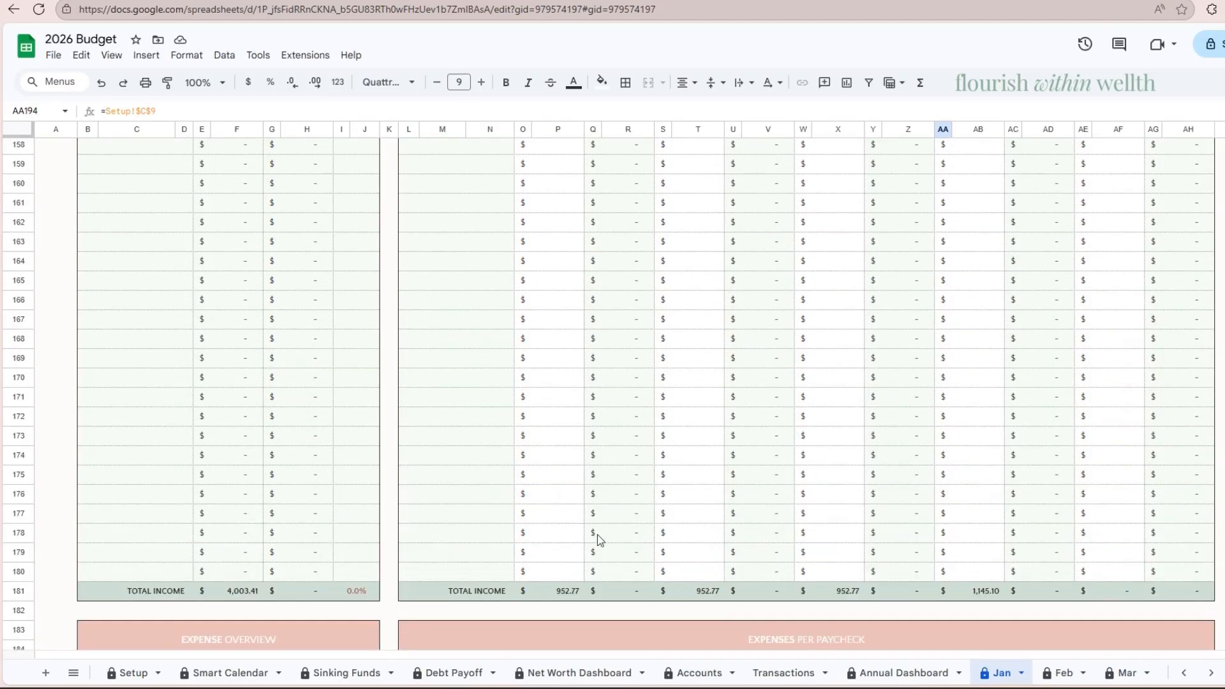
scroll(611, 553, up, 10)
scroll(609, 551, up, 15)
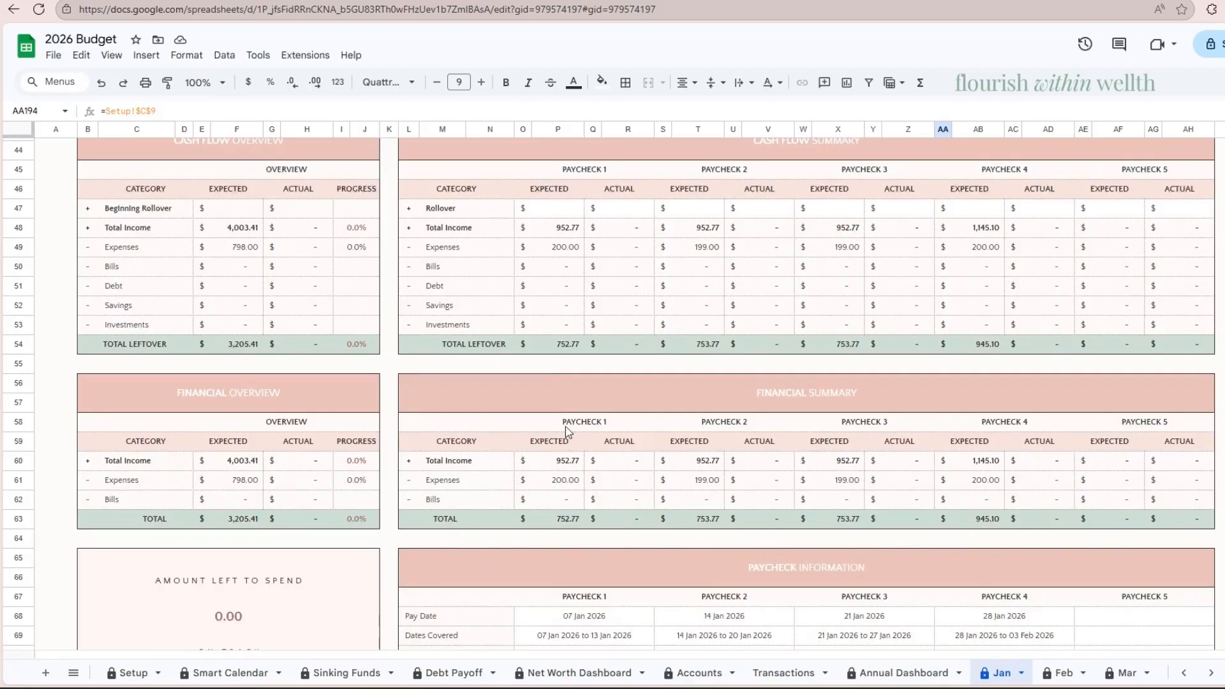
click(559, 343)
click(701, 344)
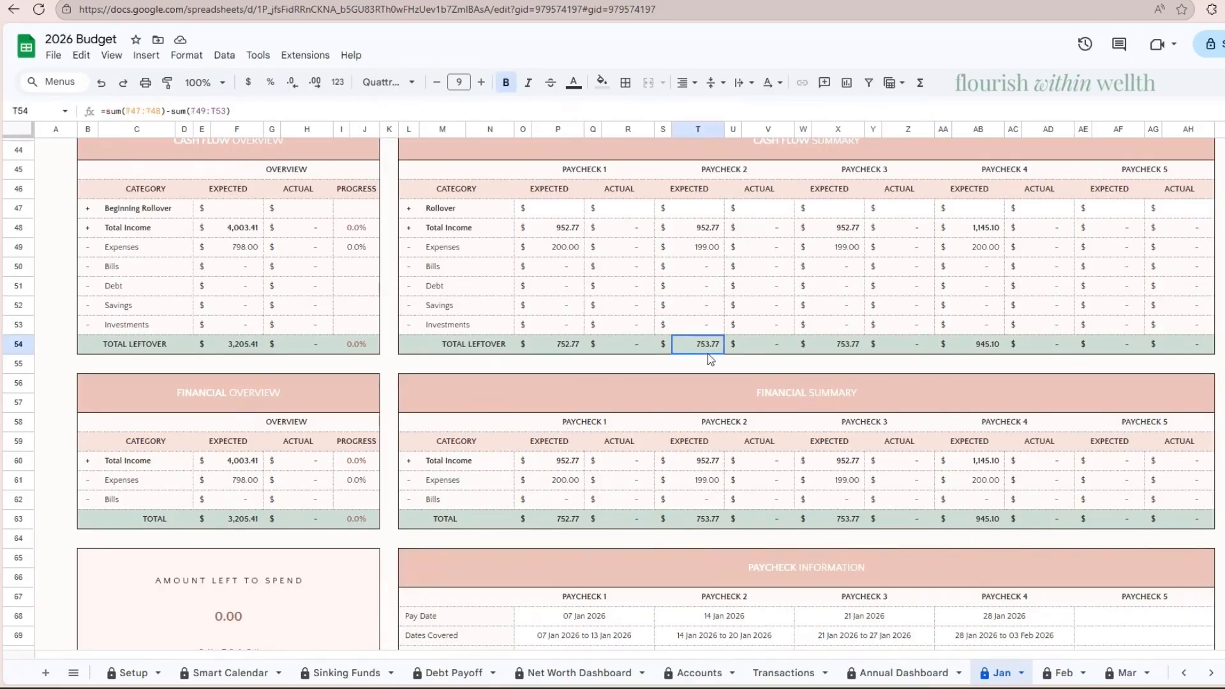
click(821, 351)
click(957, 348)
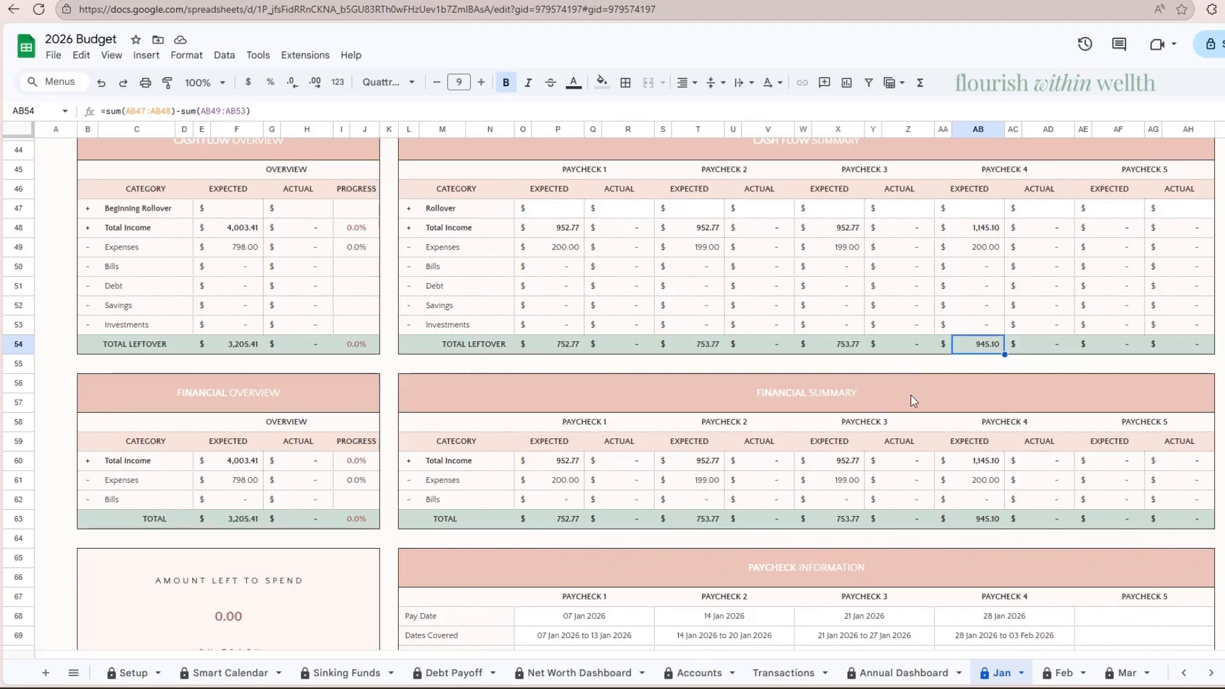
- In the Bills Per Paycheck table, enter 8 as the expected Netflix bill for Paycheck 1
scroll(914, 400, down, 20)
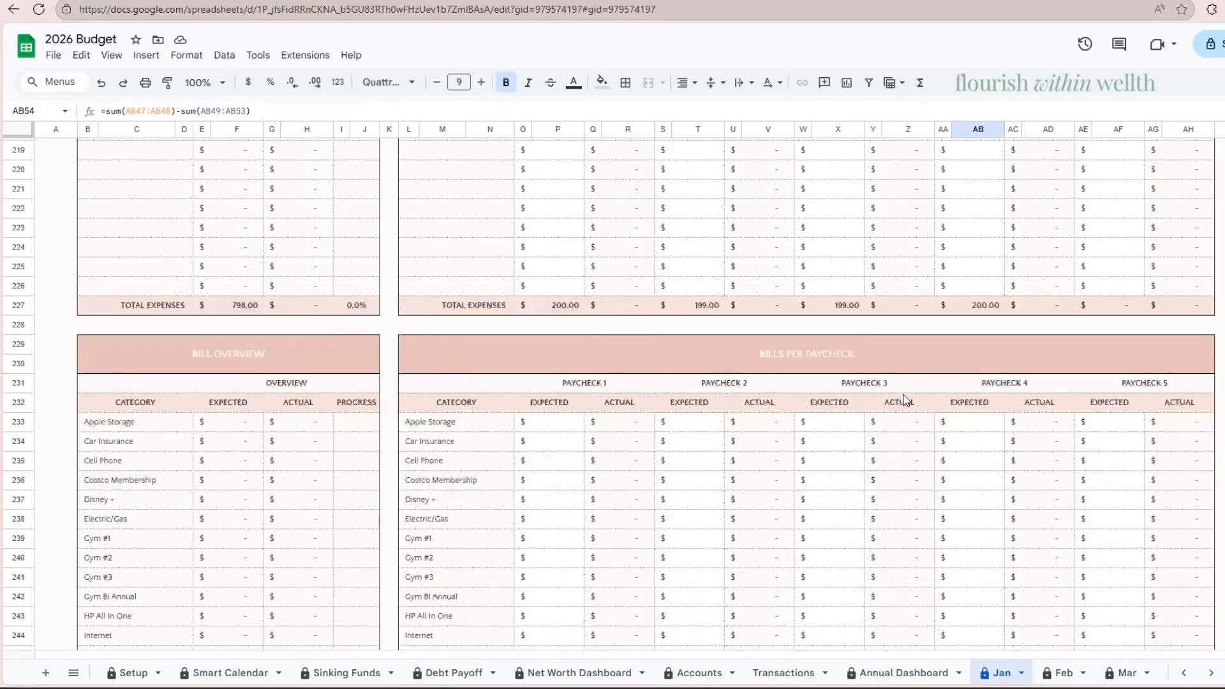
scroll(905, 399, down, 4)
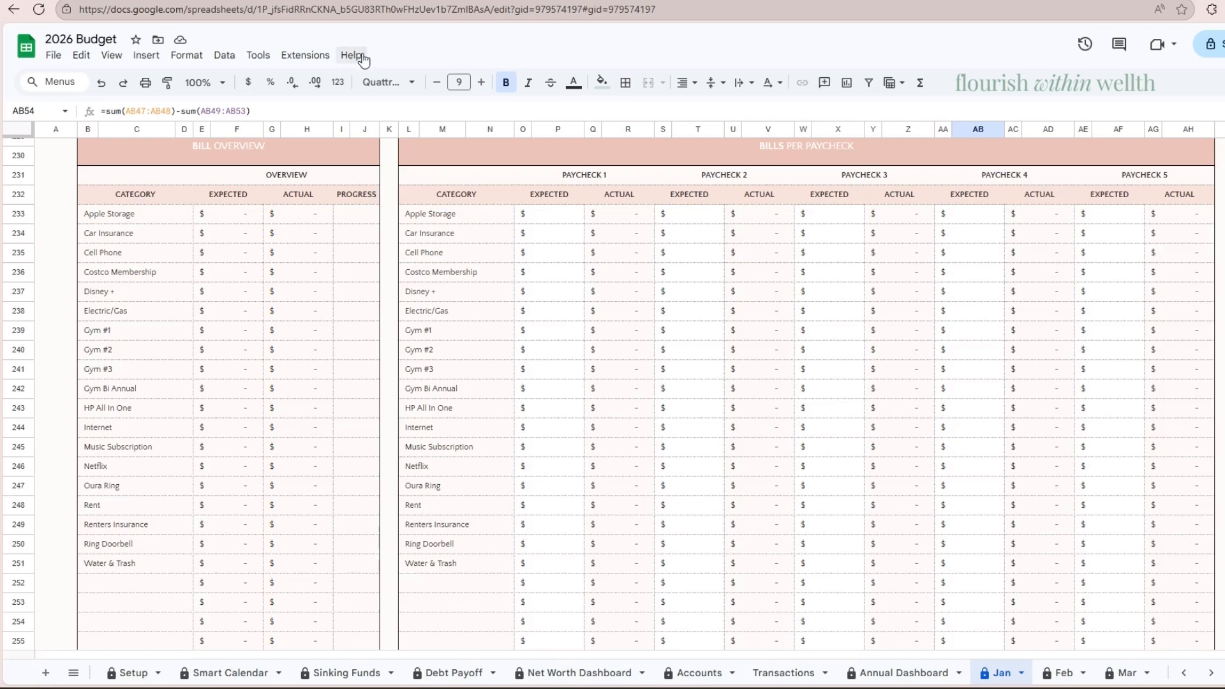
click(574, 465)
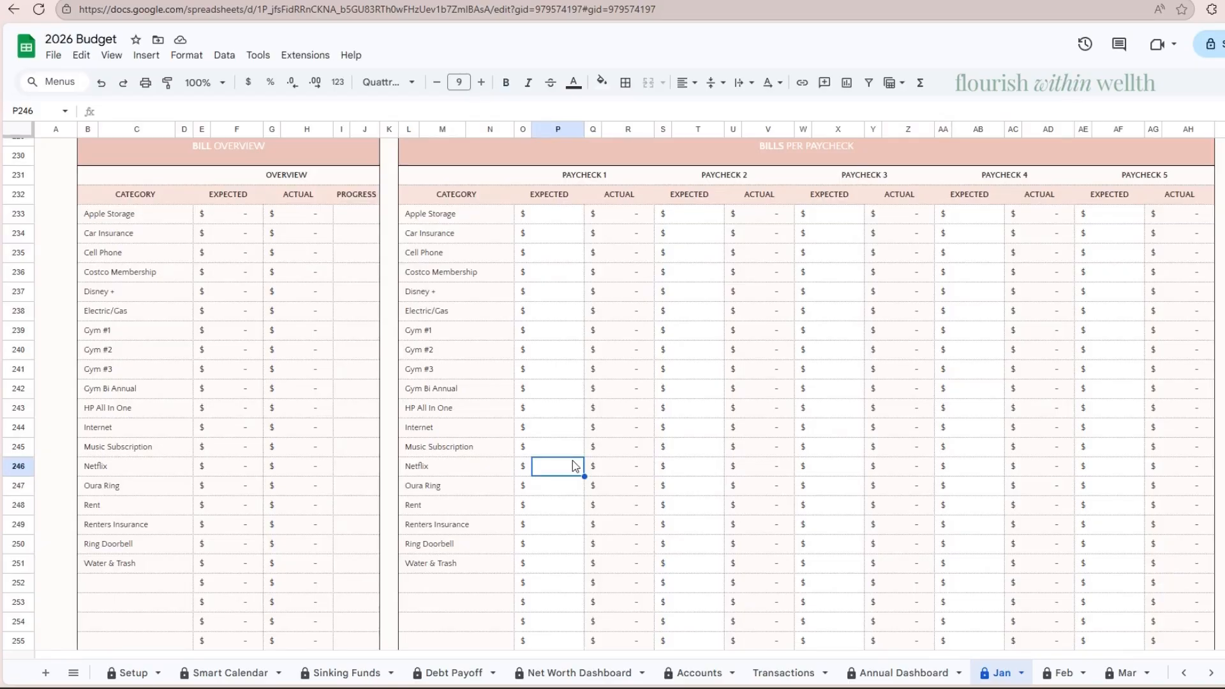
text(8)
key(Return)
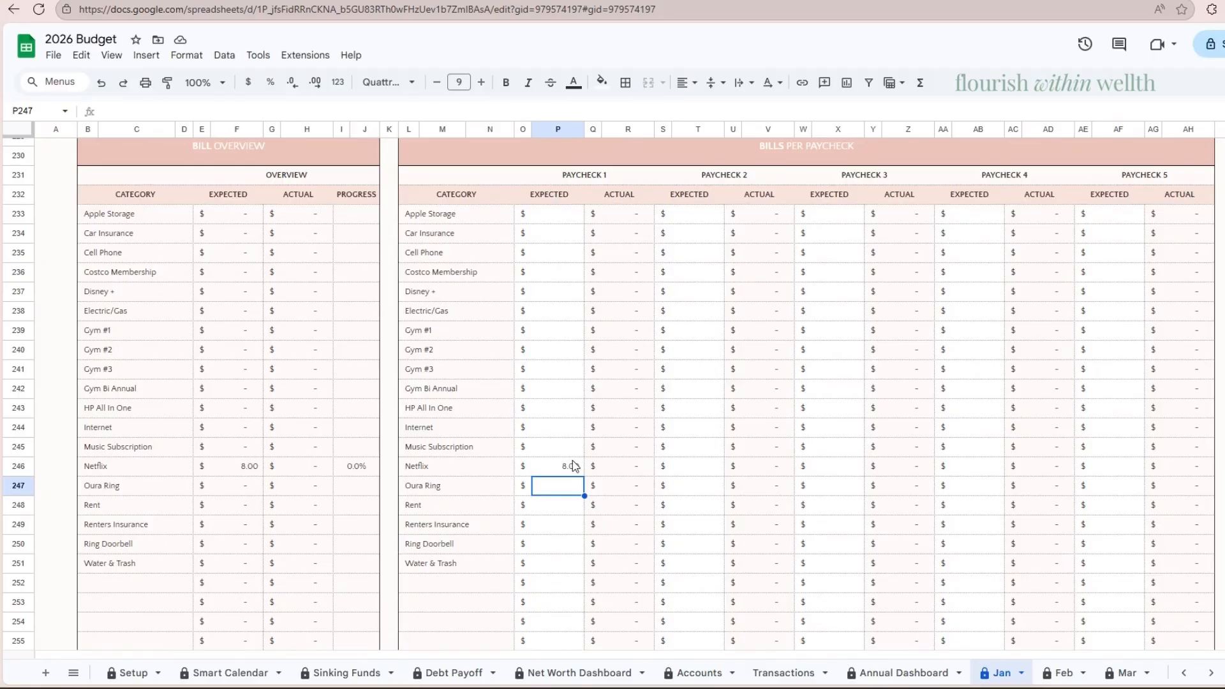
click(574, 466)
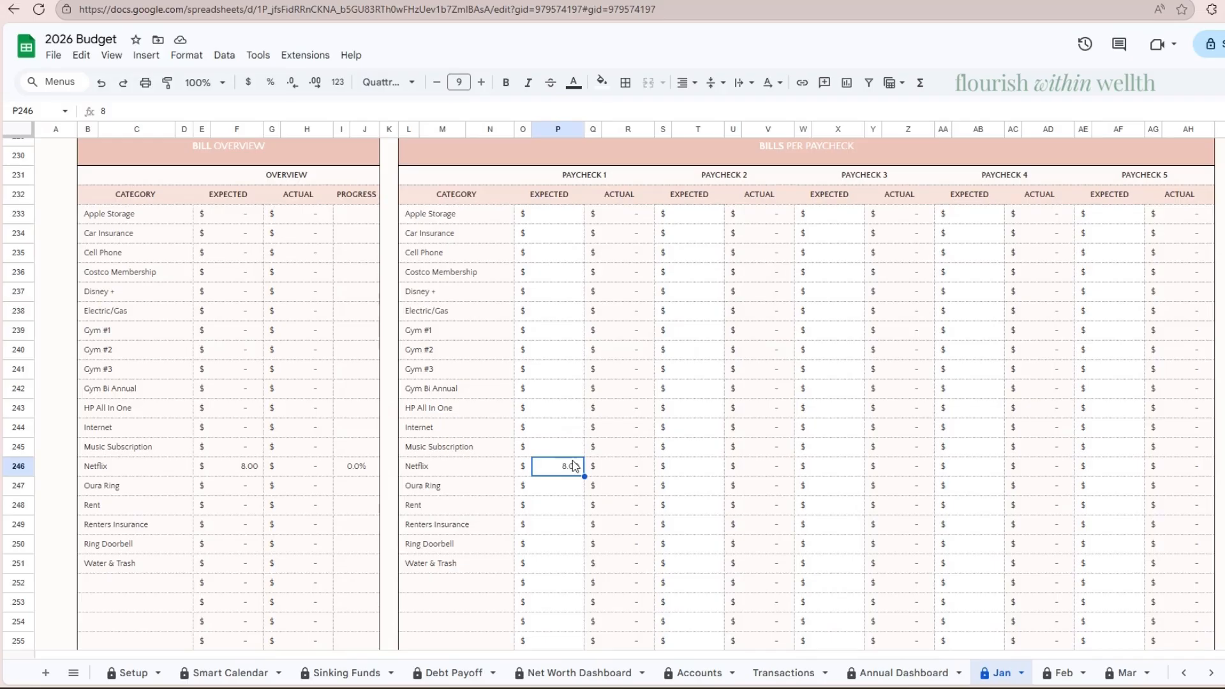
key(Down)
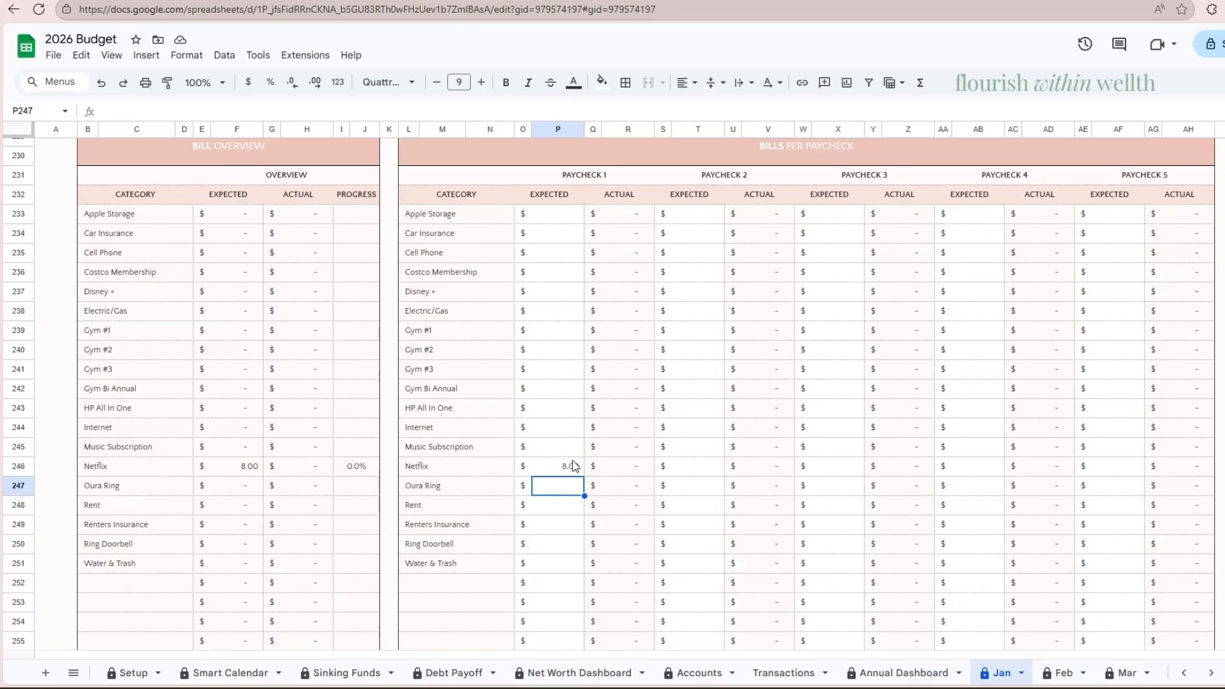
- Set the expected HP All In One bill for Paycheck 1 to 14
key(Up)
key(Up)
key(Up)
key(Up)
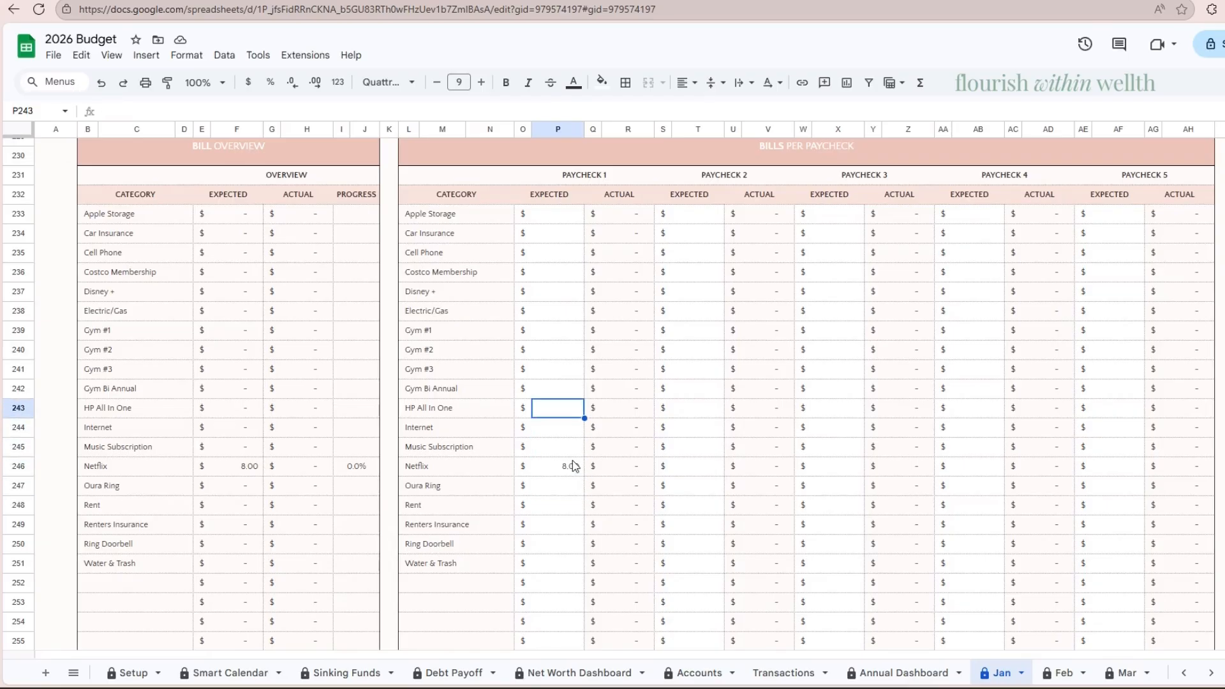
text(14)
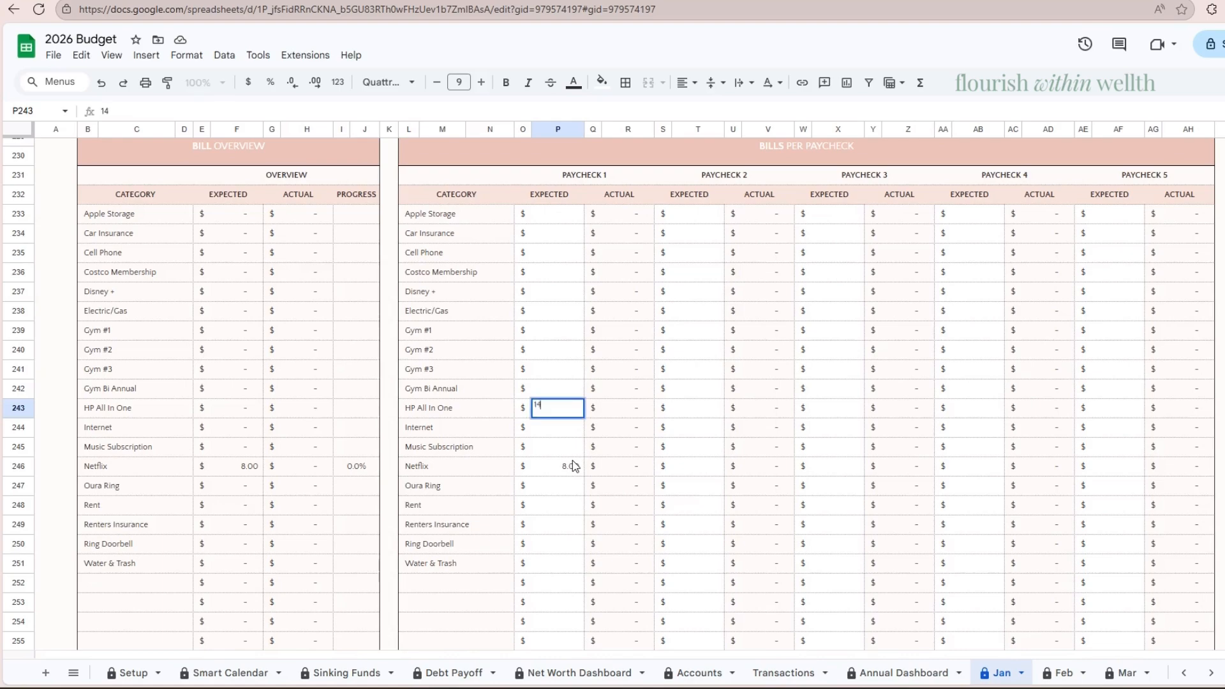
key(Return)
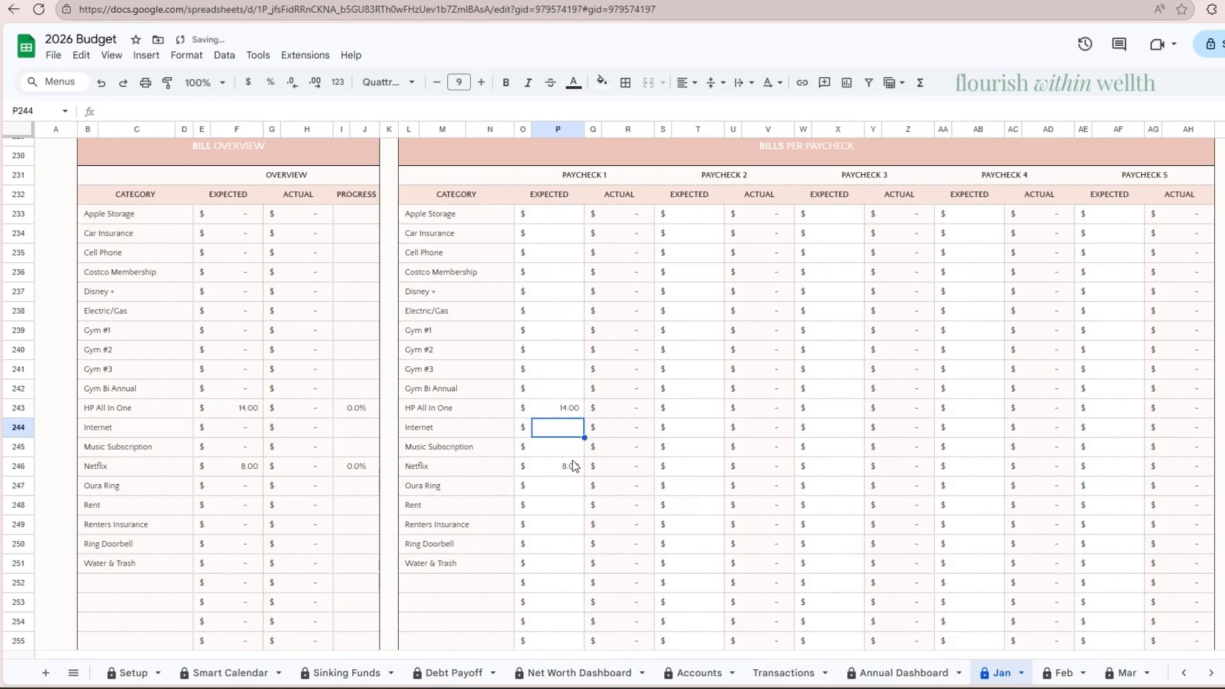
- Set the expected Disney + bill for Paycheck 1 to 6
key(Up)
key(Up)
key(Up)
key(Up)
key(Up)
key(Up)
key(Up)
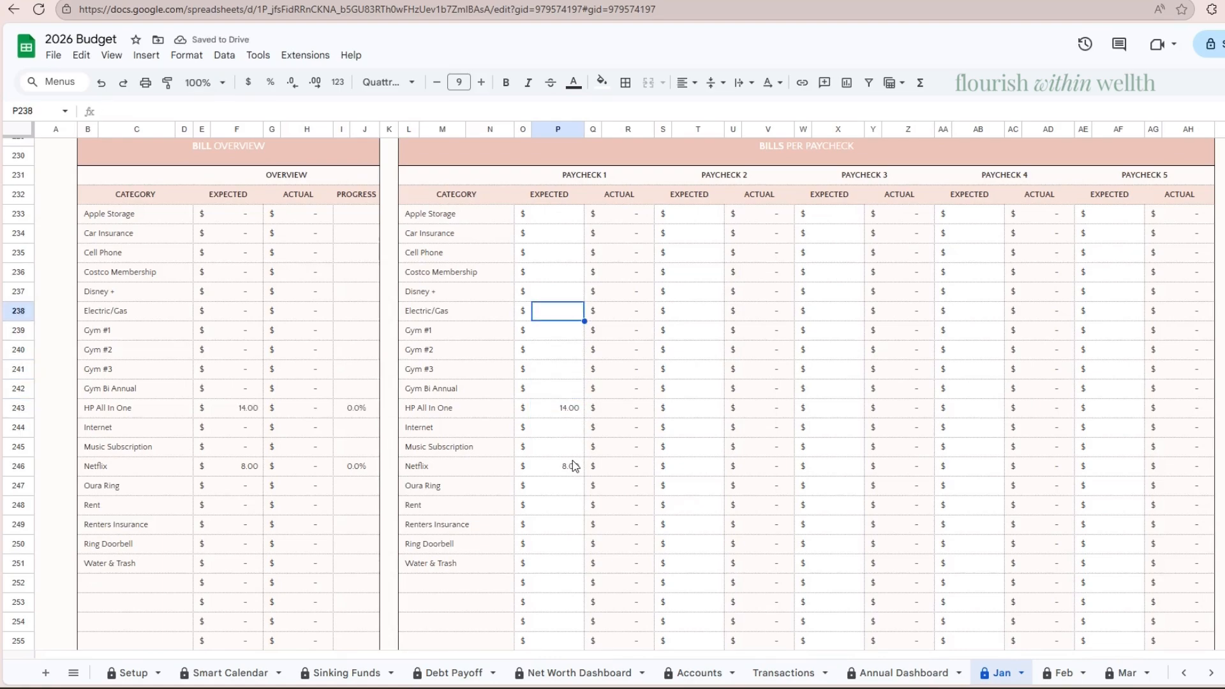
text(6)
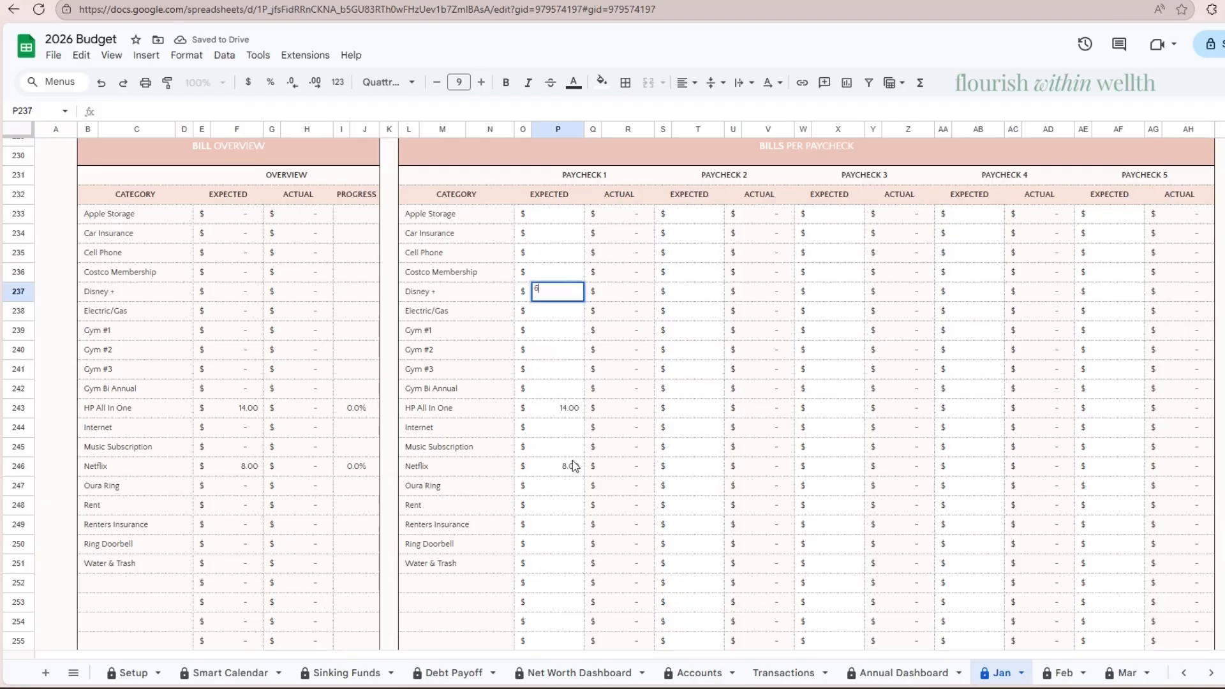
key(Return)
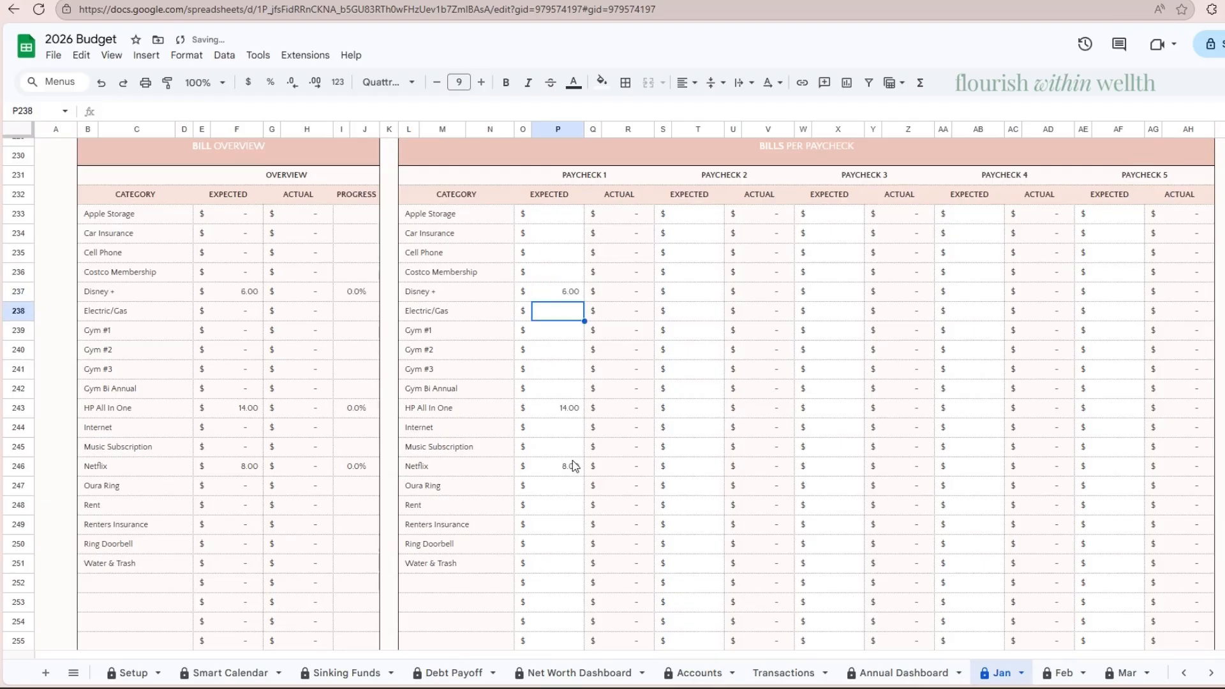
- Enter 20 as the expected Gym #1 bill for Paycheck 1
key(Down)
key(Down)
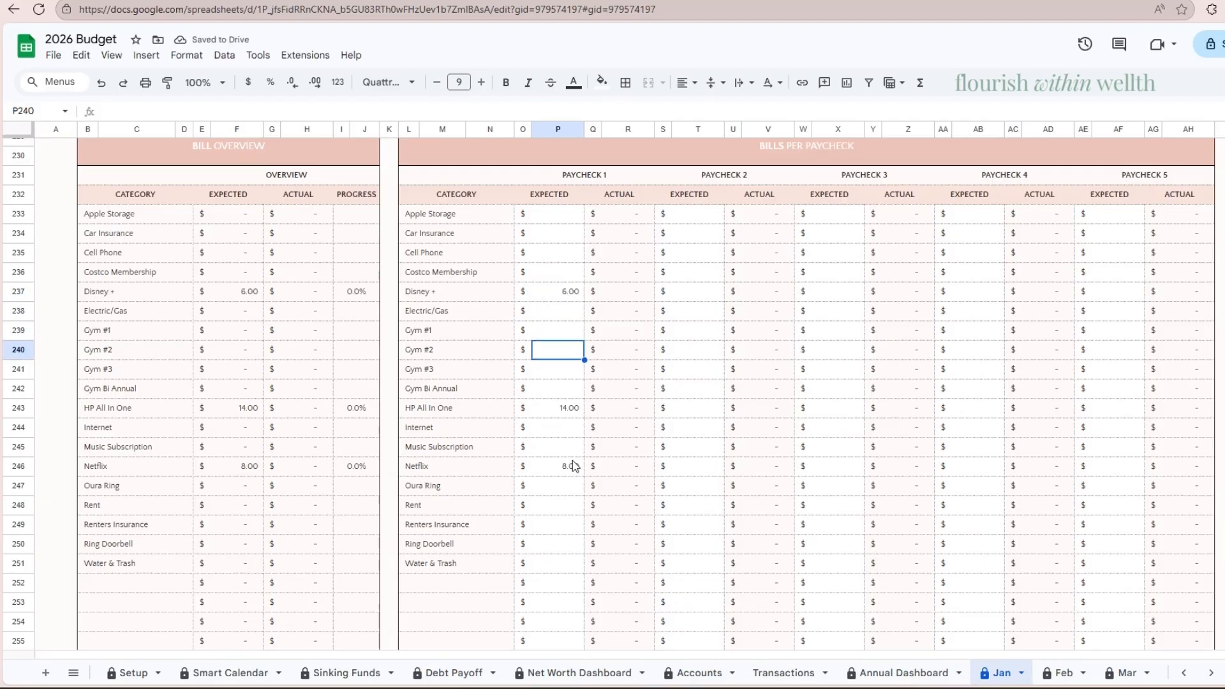
key(Up)
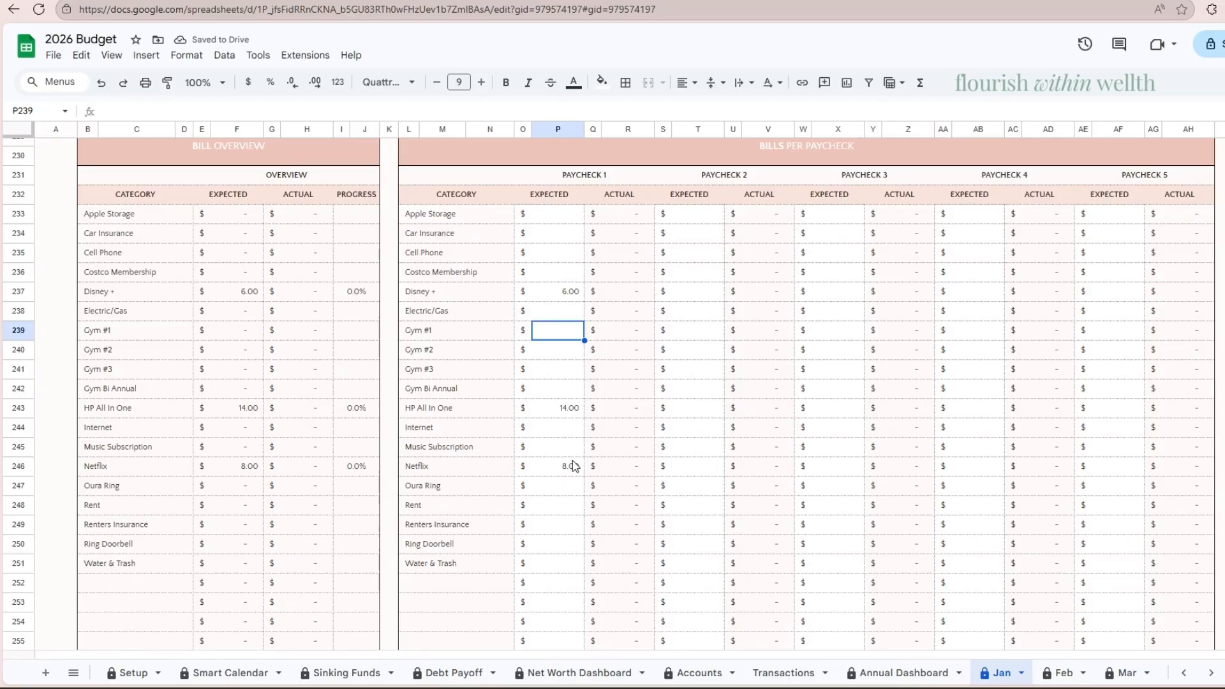
text(20)
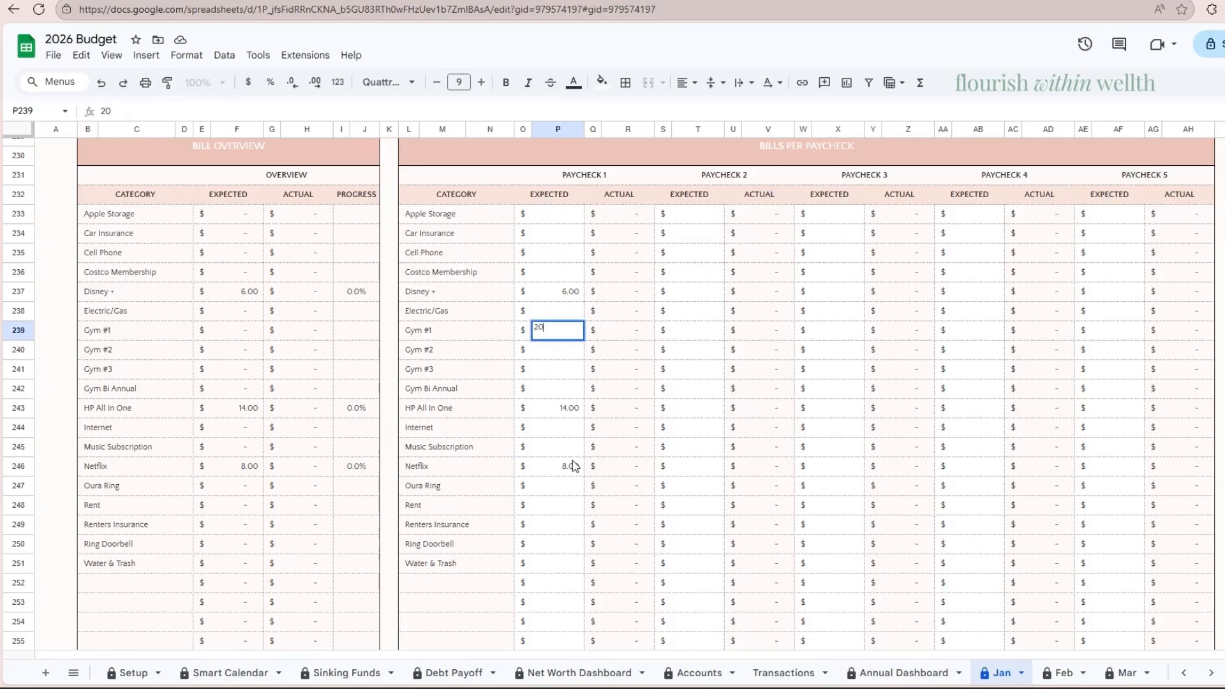
key(Return)
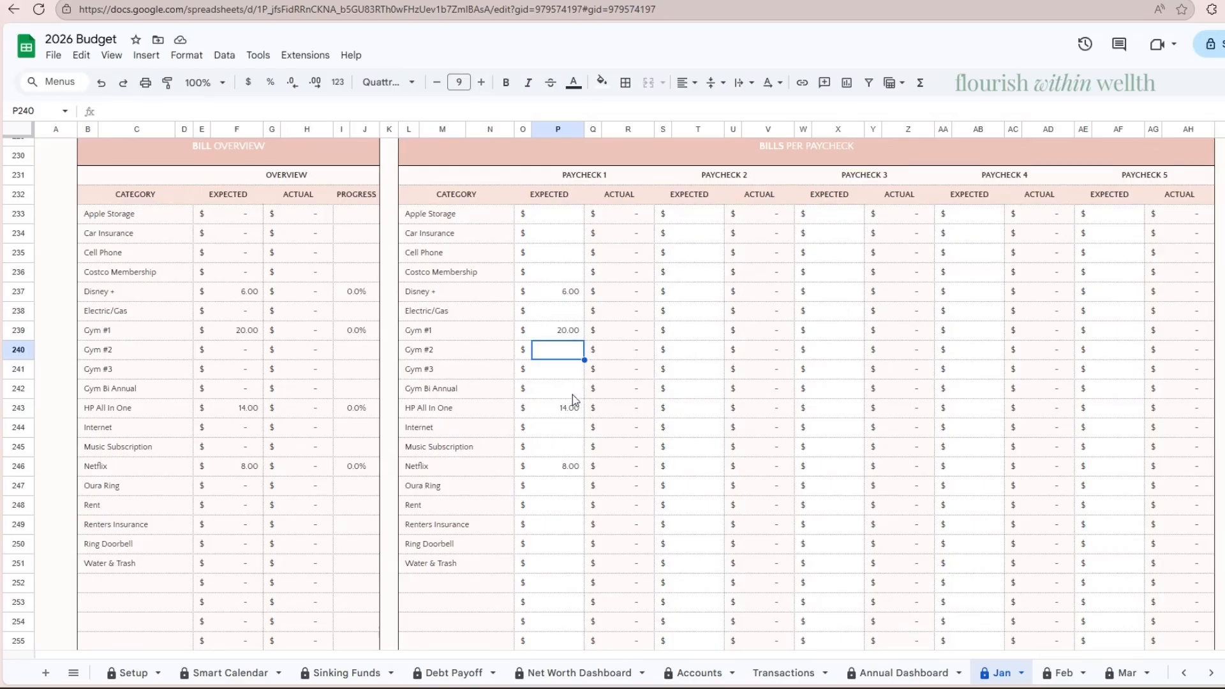
- Enter 73 as the expected Cell Phone bill for Paycheck 1
click(540, 253)
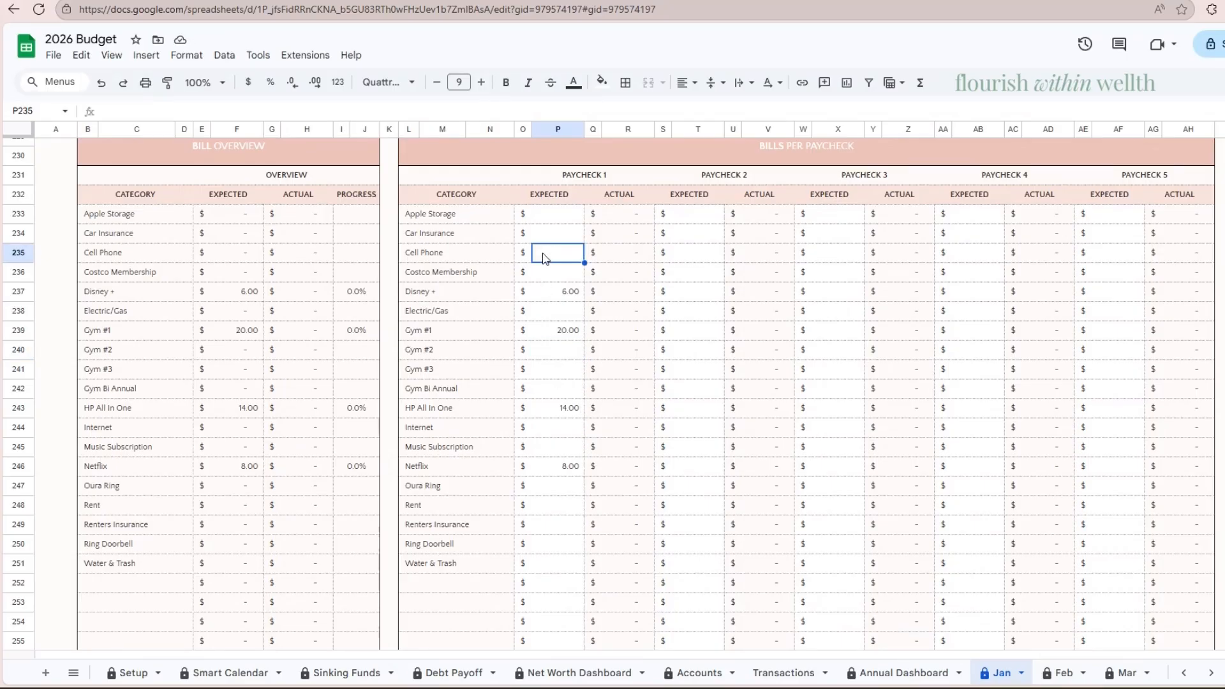
text(73)
key(Return)
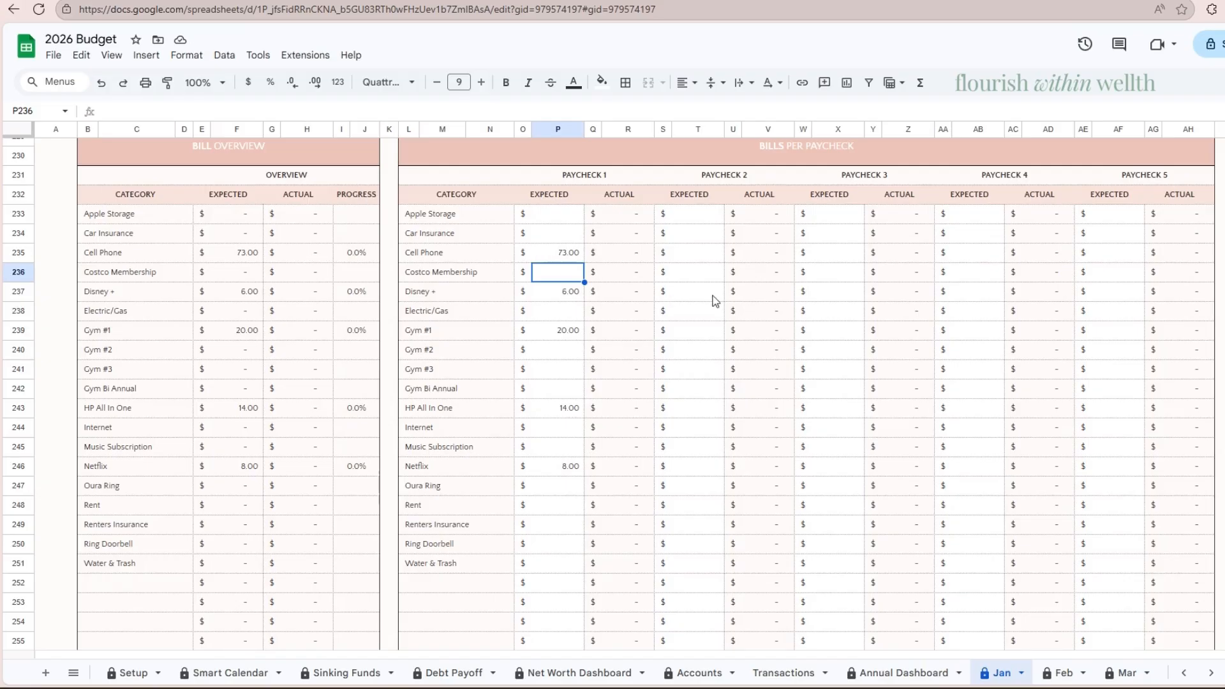
- Enter 10 as the expected Apple Storage bill for Paycheck 2
click(705, 255)
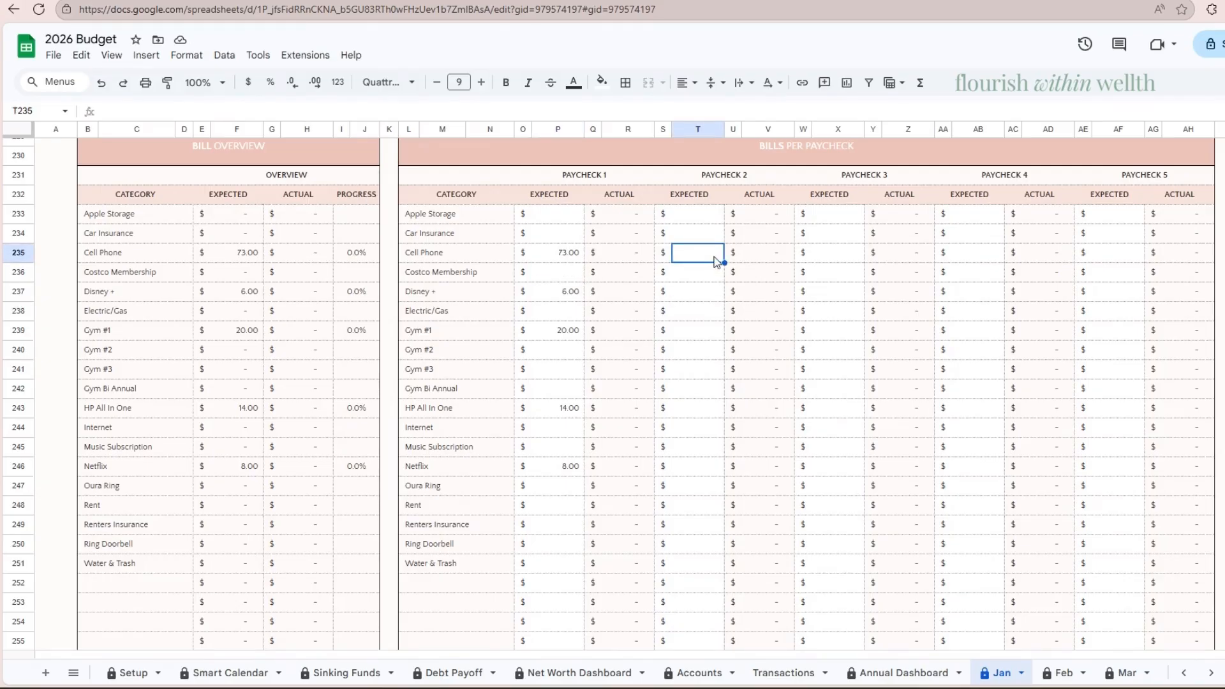
click(692, 217)
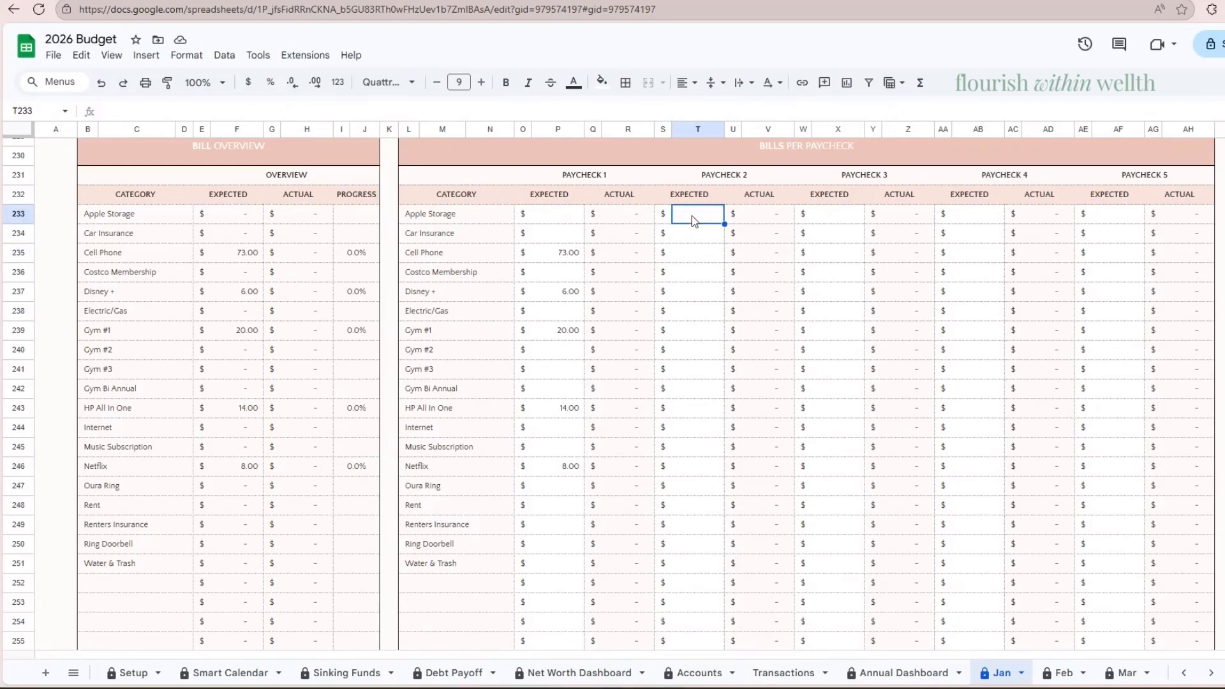
text(10)
key(Return)
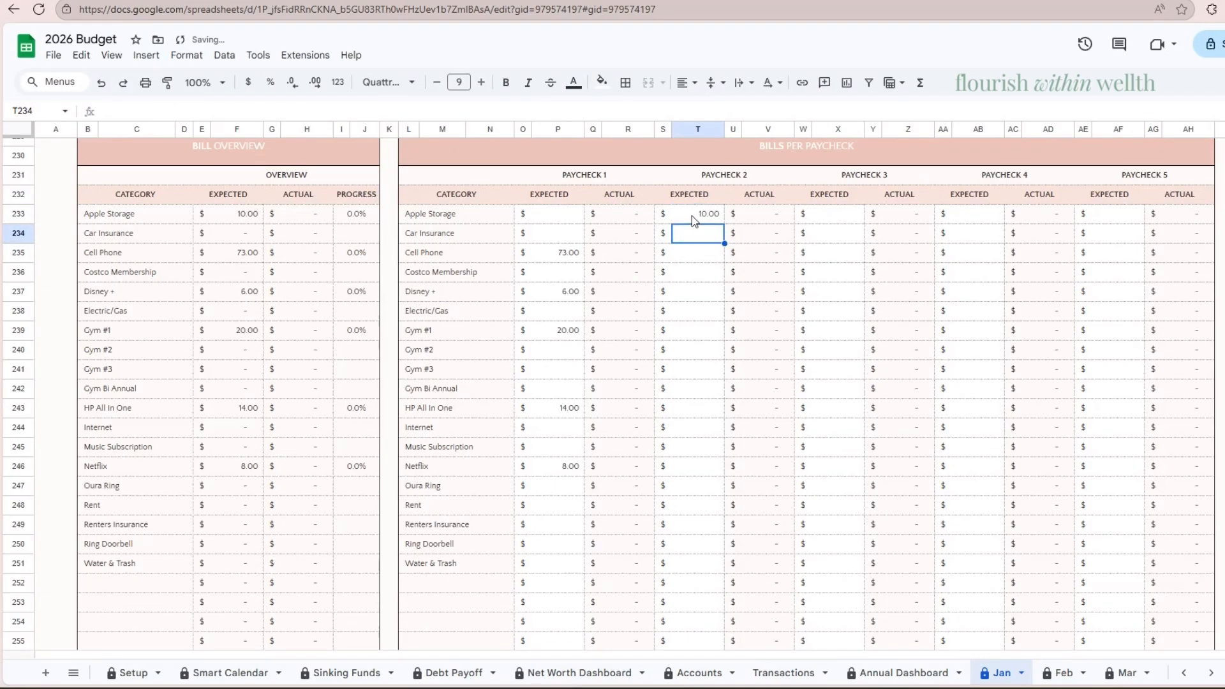
- Set the expected Music Subscription bill for Paycheck 2 to 12
key(Down)
key(Down)
key(Down)
key(Down)
key(Down)
key(Down)
key(Down)
key(Down)
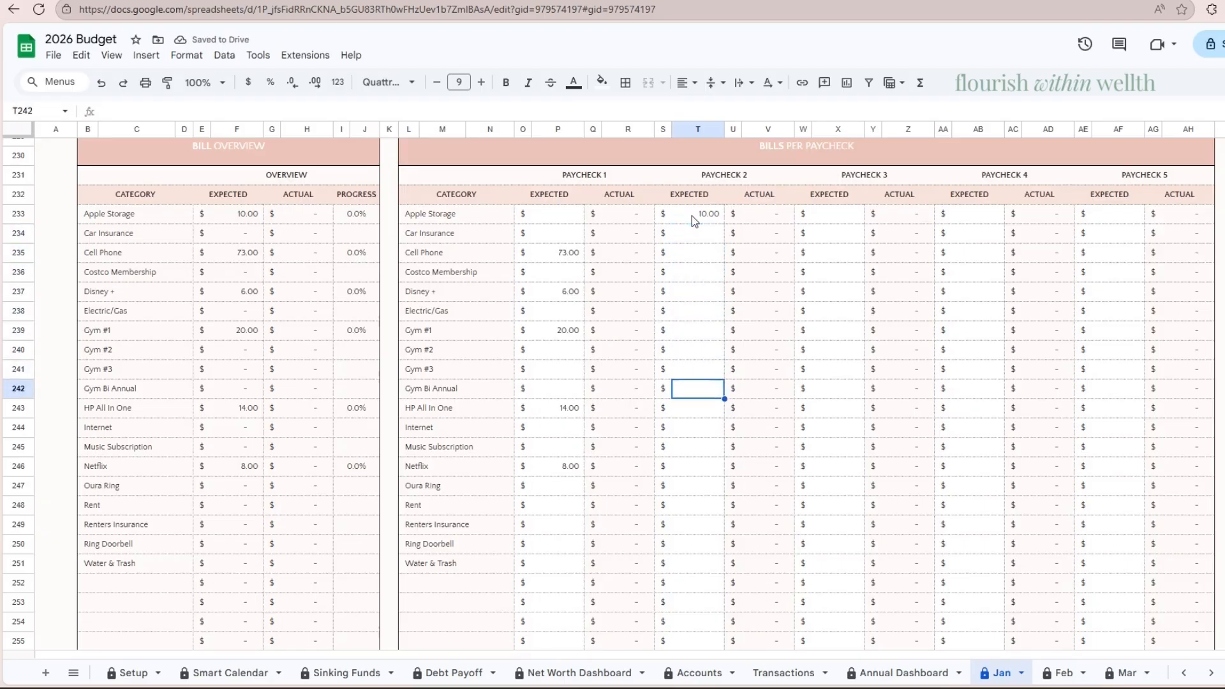
key(Down)
key(Down)
key(Down)
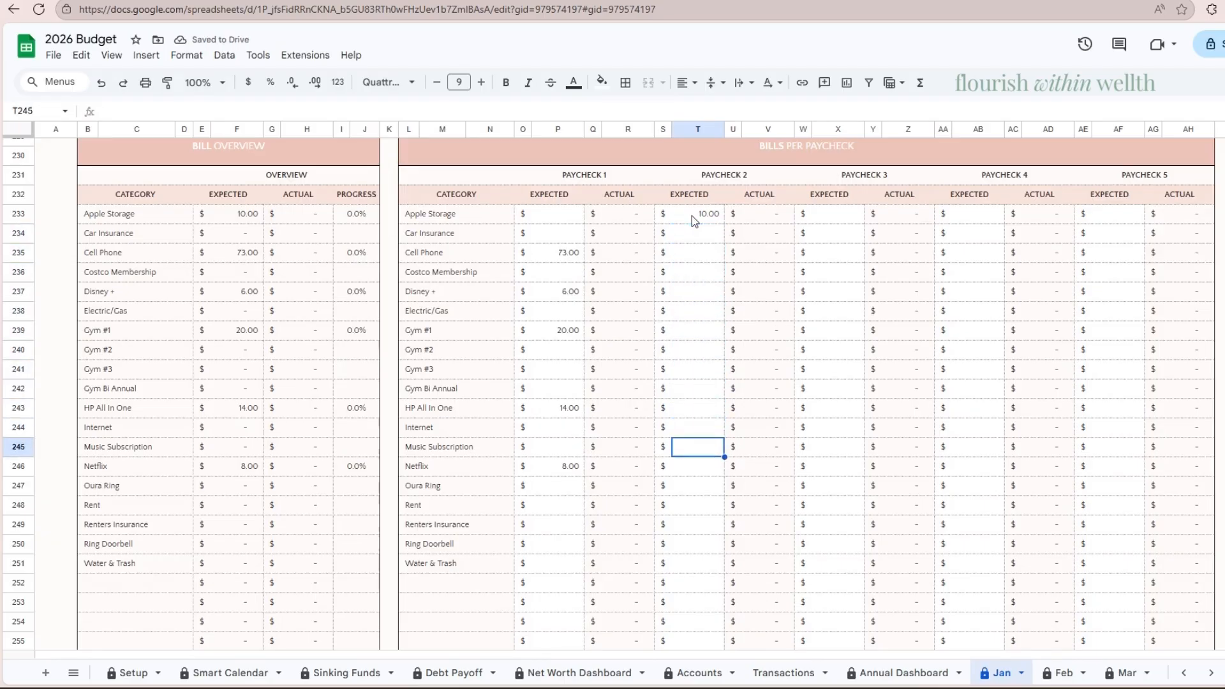
text(12)
key(Return)
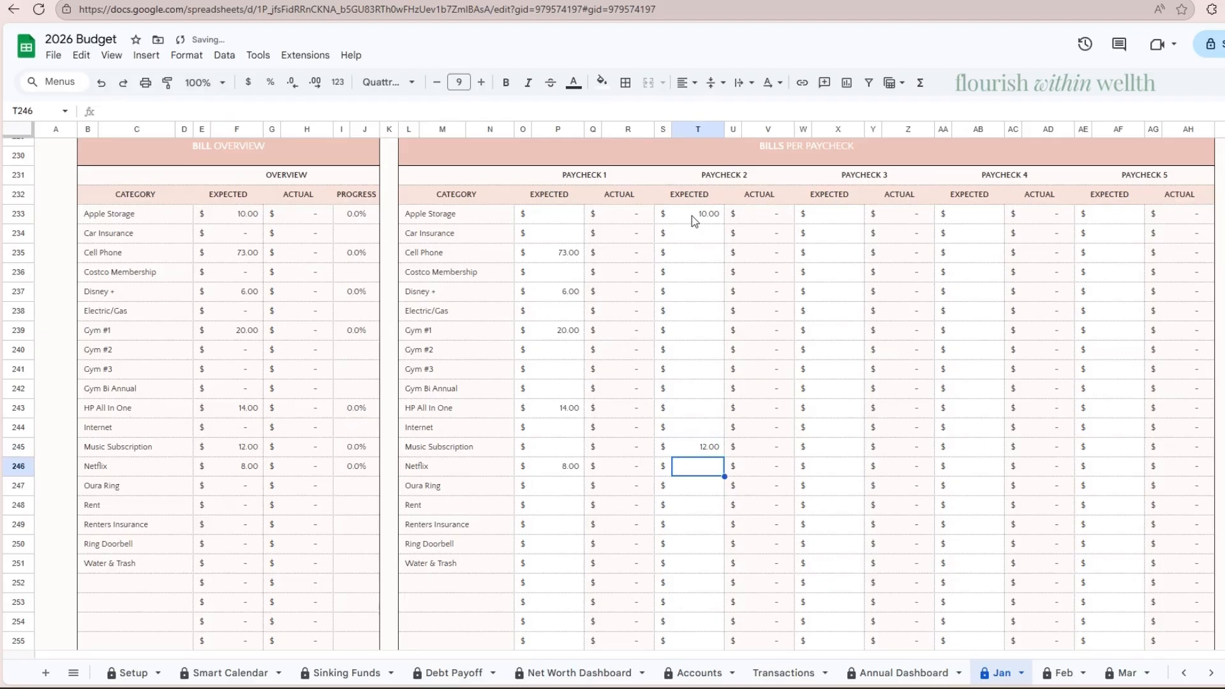
- Set the expected Water & Trash bill for Paycheck 2 to 104.23
key(Down)
key(Down)
key(Down)
key(Down)
key(Down)
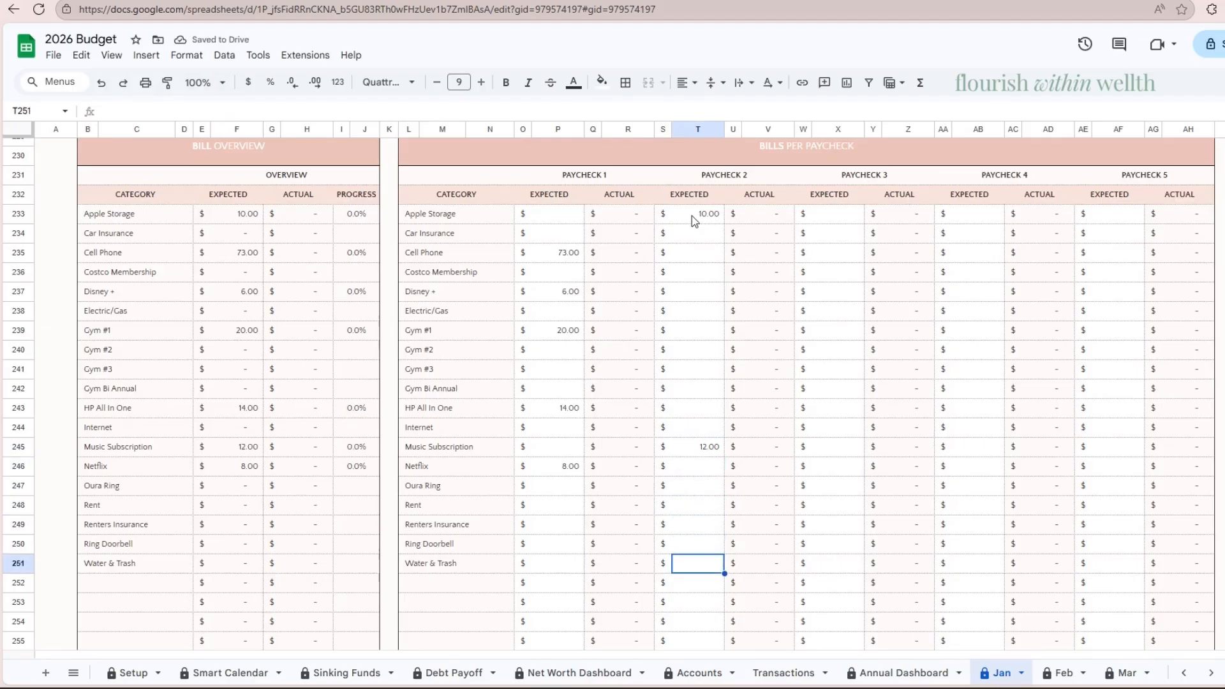
text(104.23)
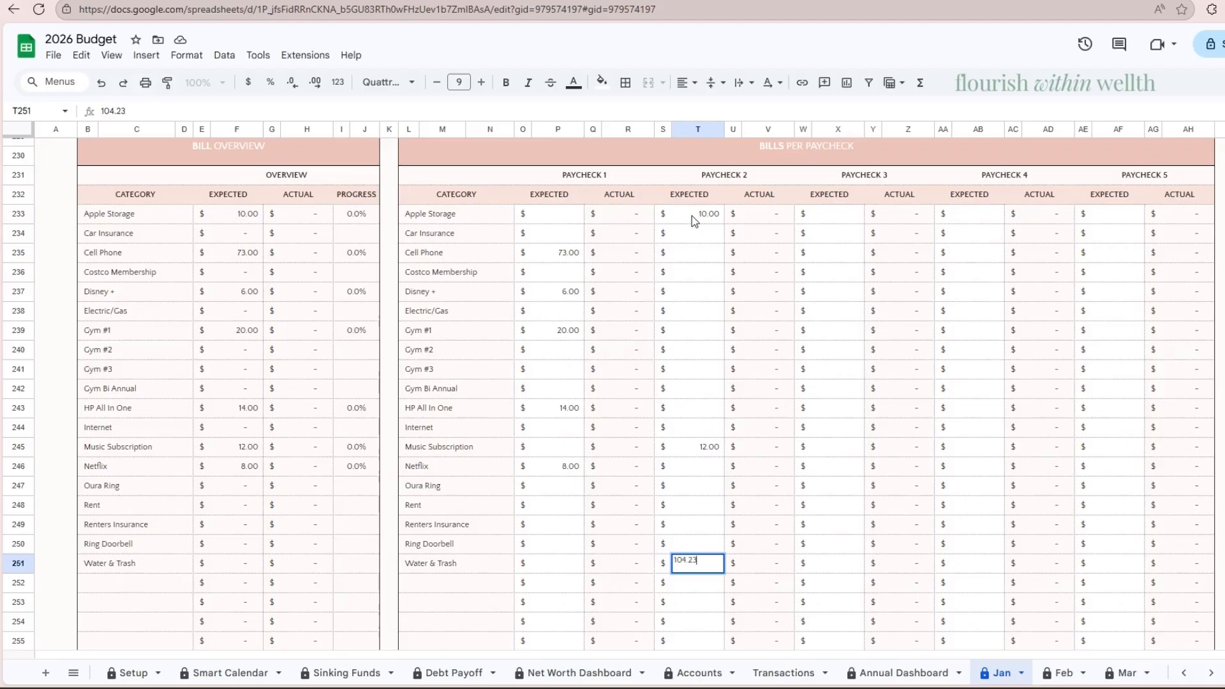
key(Up)
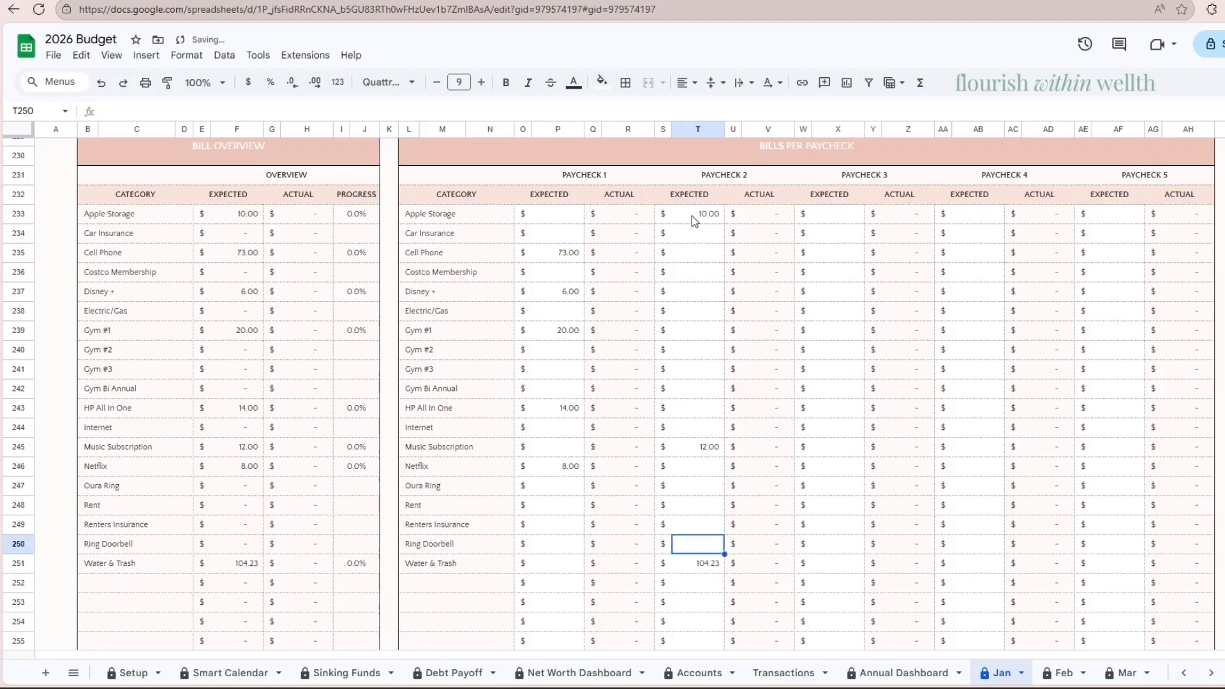
- Enter 101 as the expected Car Insurance bill for Paycheck 3
click(851, 235)
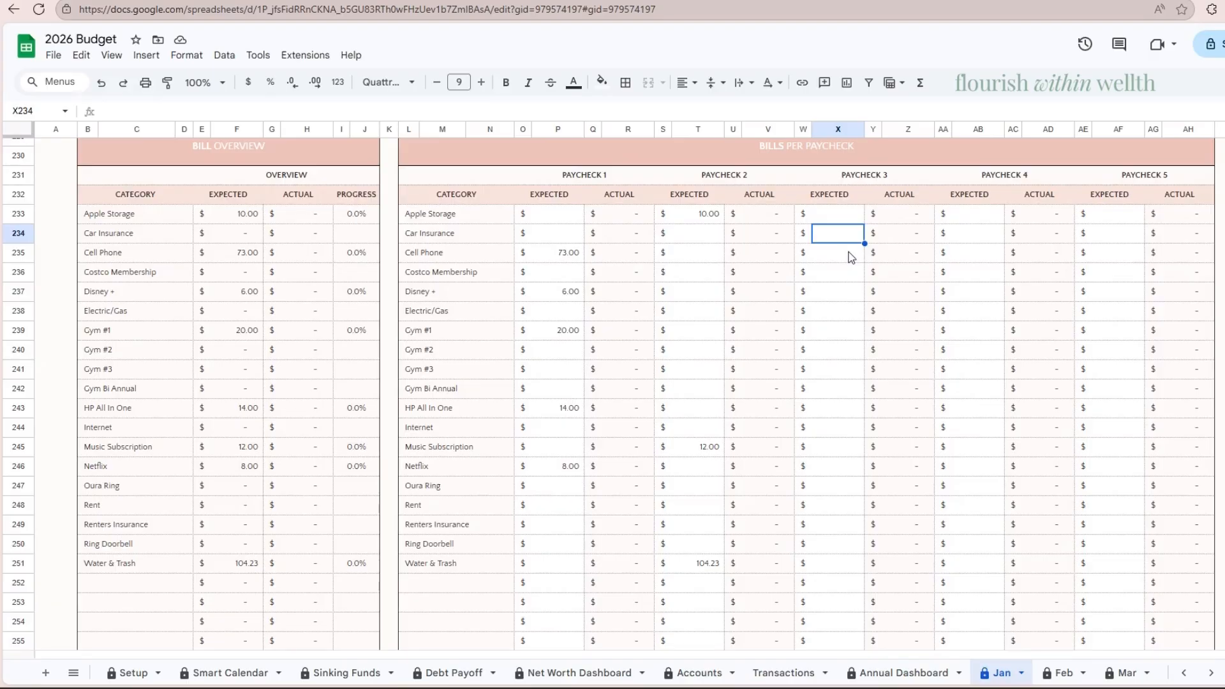
text(101)
key(Return)
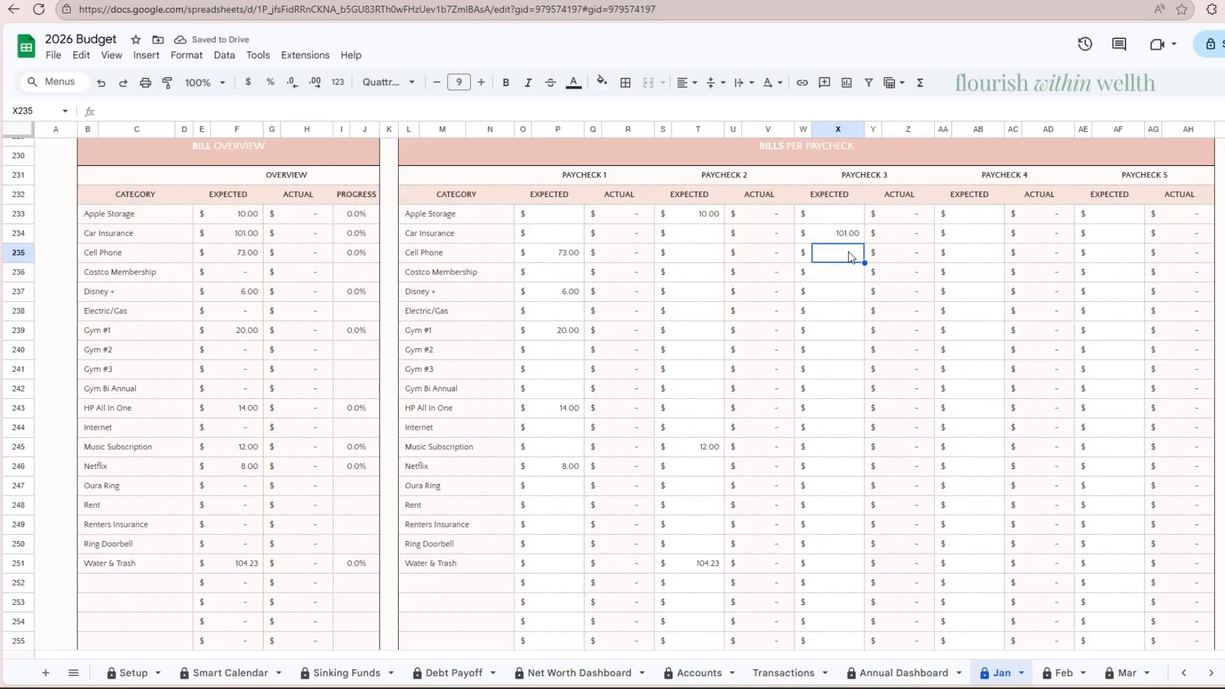
- Set the expected Ring Doorbell bill for Paycheck 3 to 11
key(Down)
key(Down)
key(Down)
key(Down)
key(Down)
key(Down)
key(Down)
key(Down)
key(Down)
key(Down)
key(Down)
key(Down)
key(Down)
key(Down)
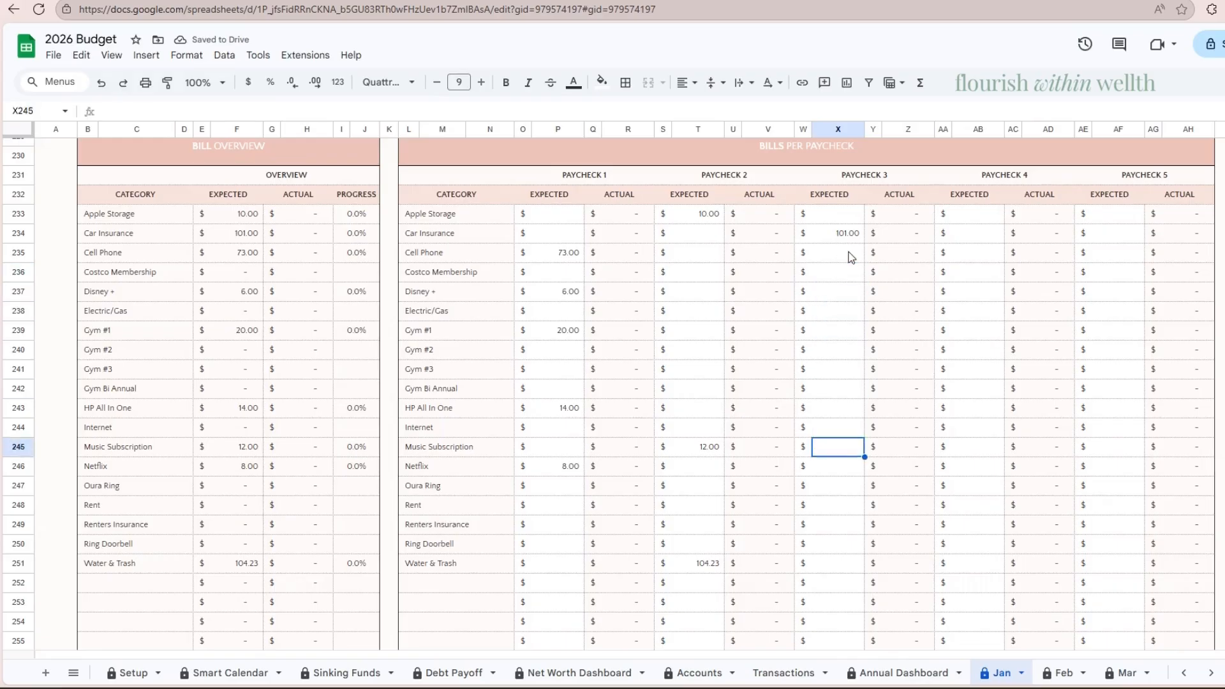
key(Down)
key(Down)
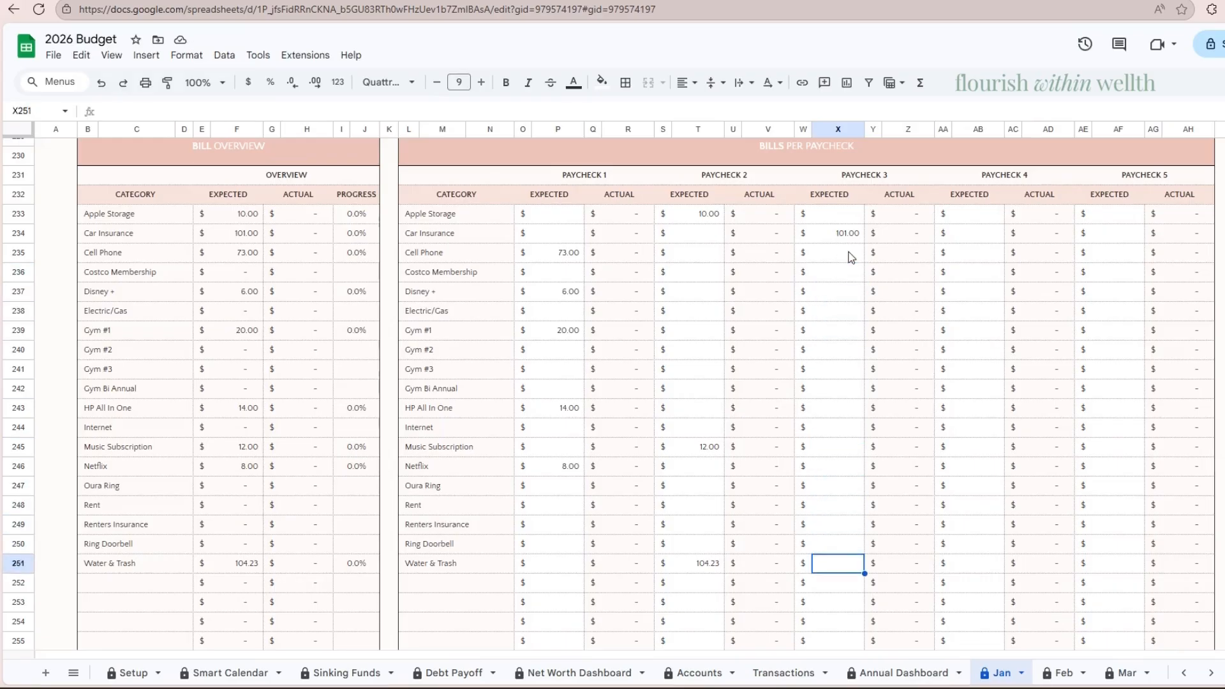
key(Up)
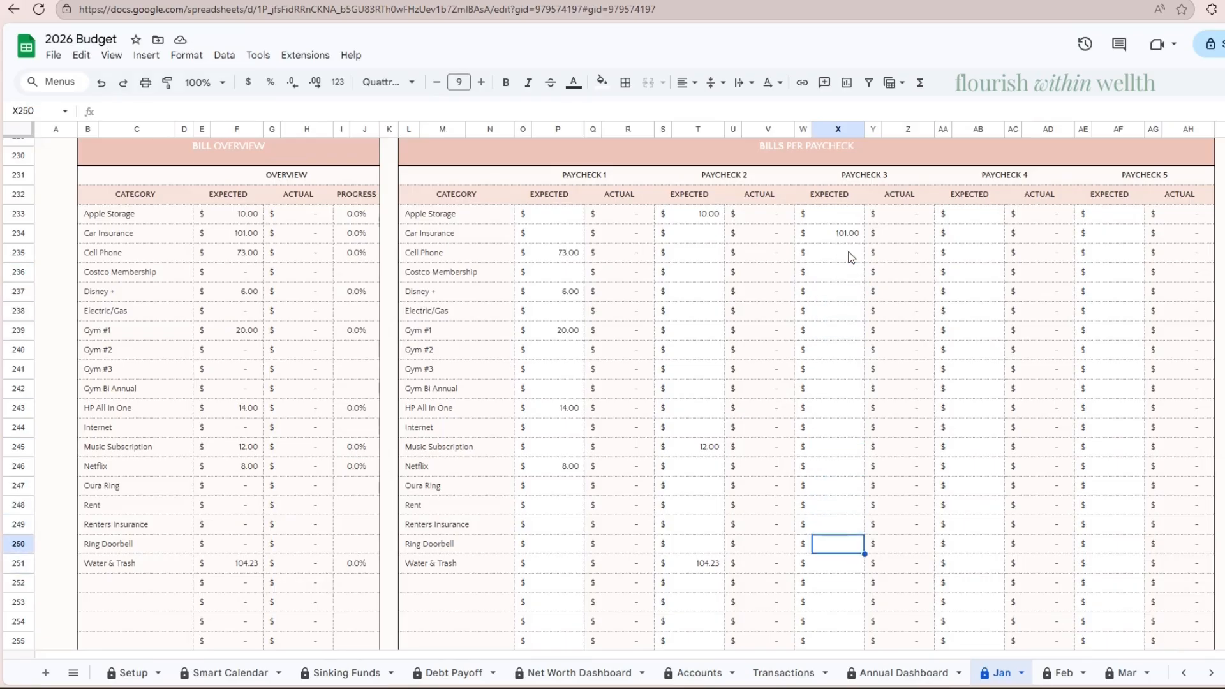
text(11)
key(Return)
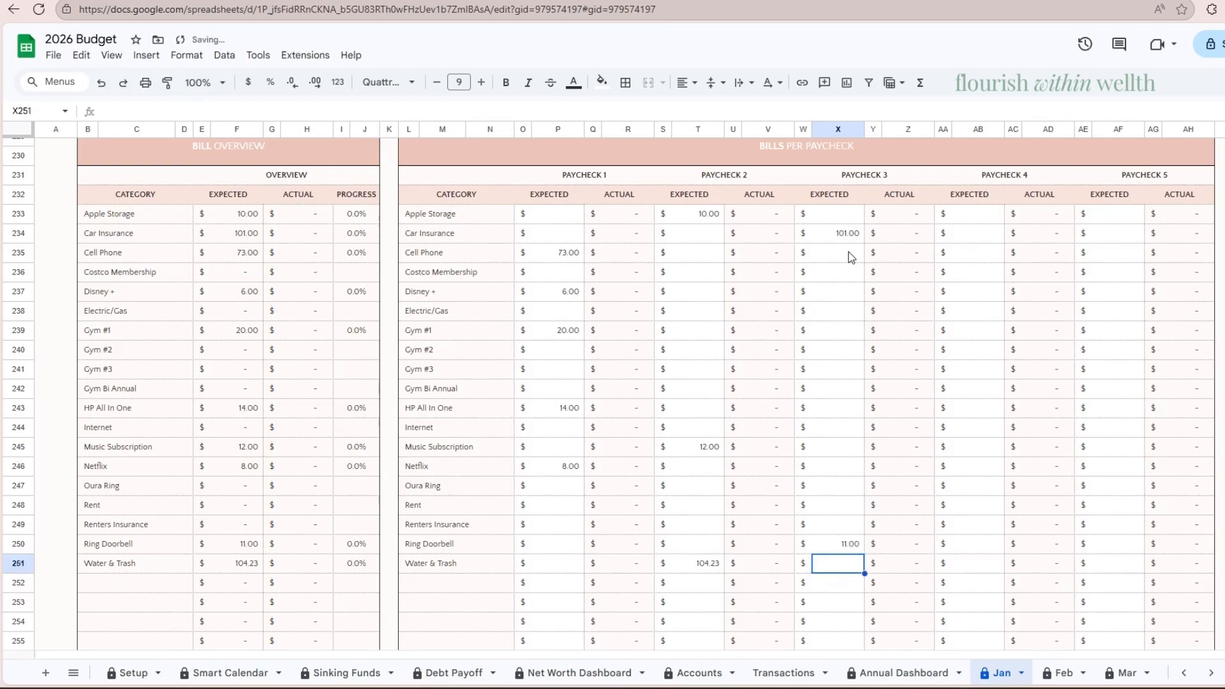
- Enter 46.05 as the expected Internet bill for Paycheck 3
key(Up)
key(Up)
key(Up)
key(Up)
key(Up)
key(Up)
key(Up)
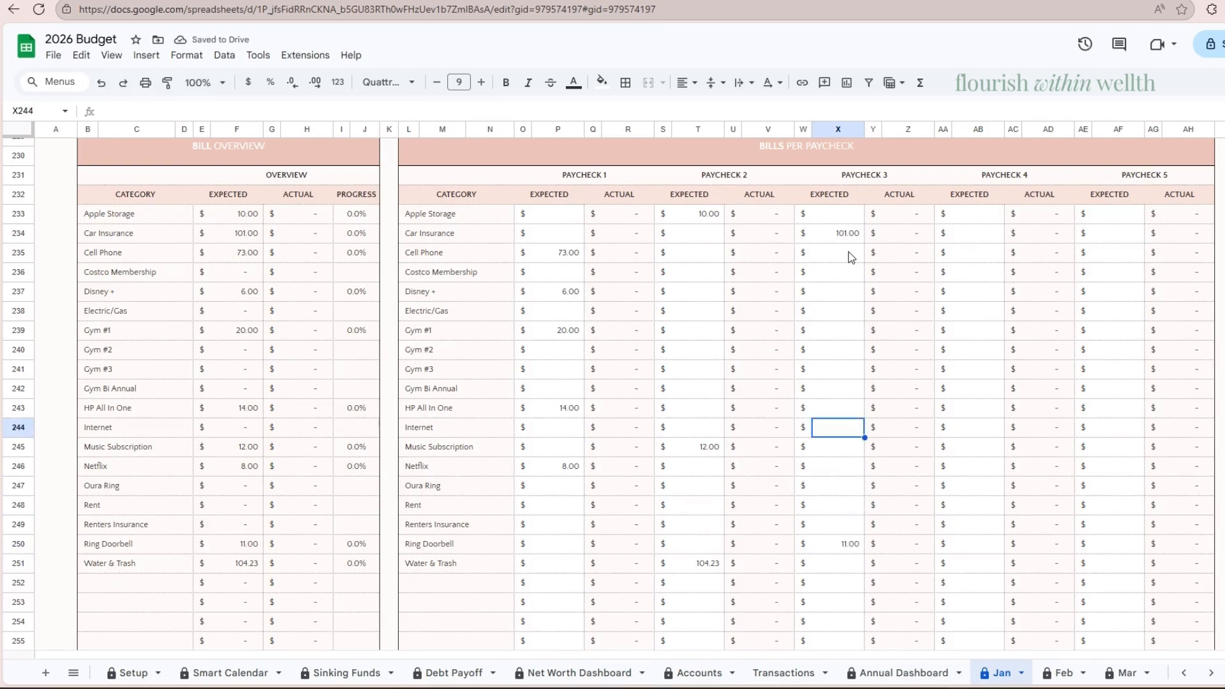
text(46.05)
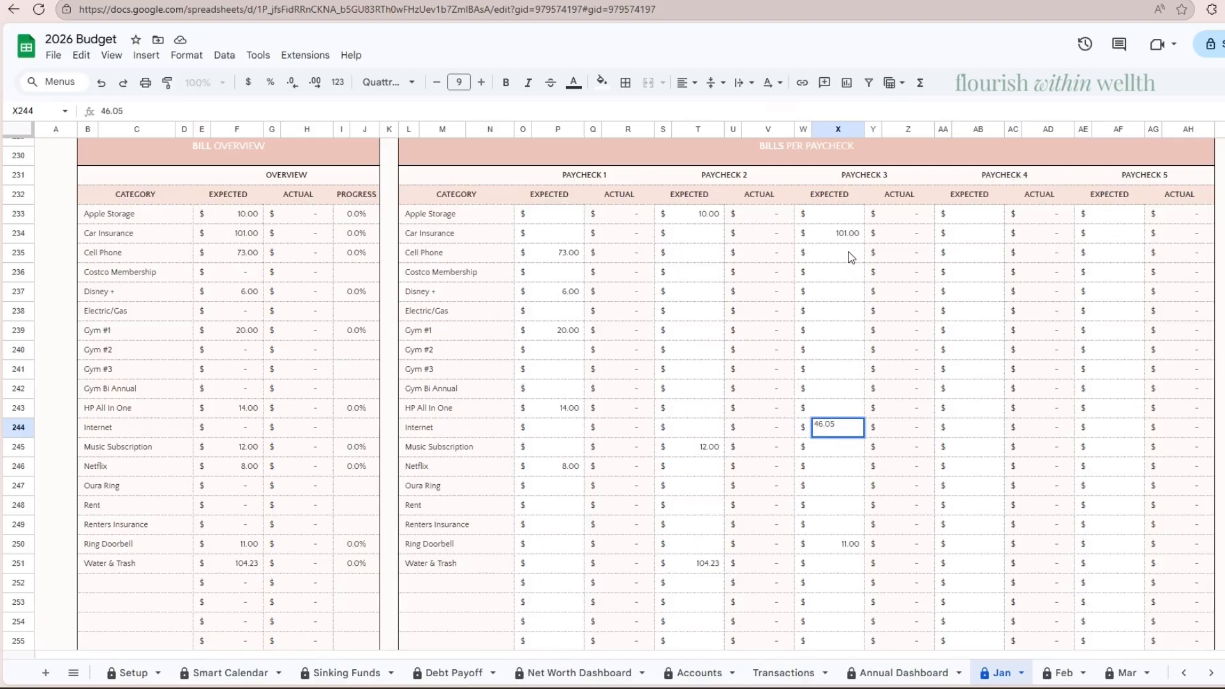
key(Return)
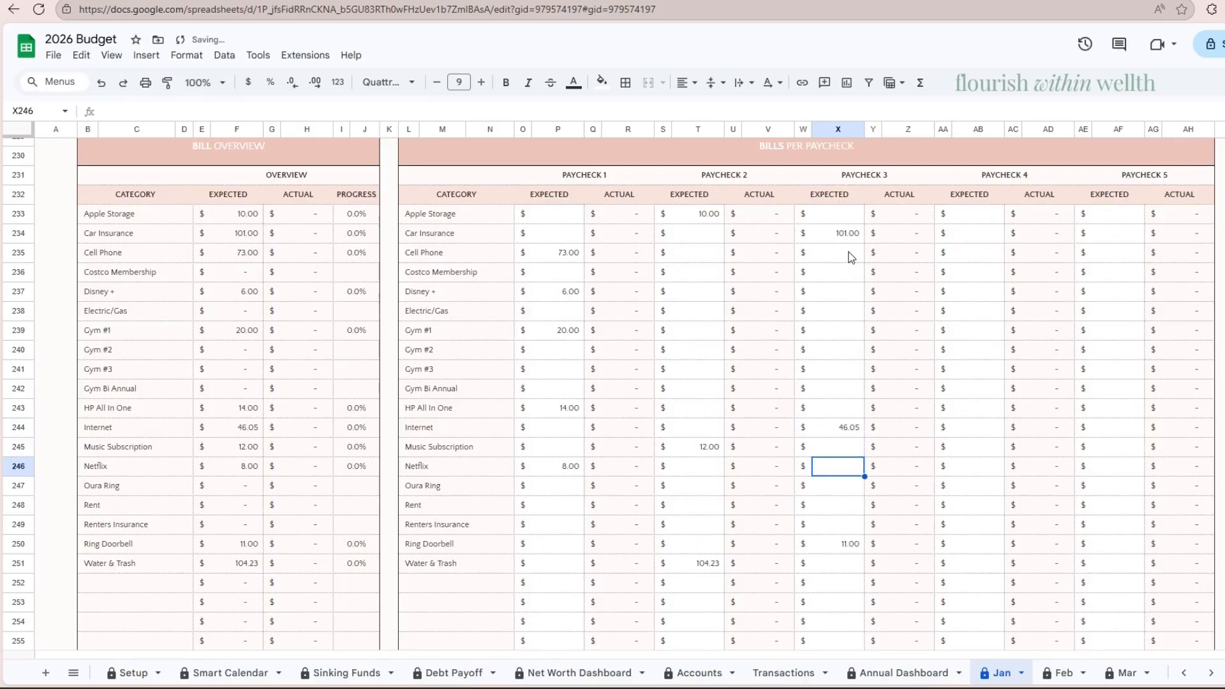
- Enter 144.77 as the expected Electric/Gas bill for Paycheck 3
key(Up)
key(Up)
key(Up)
key(Up)
key(Up)
key(Down)
key(Down)
key(Down)
key(Up)
key(Up)
key(Up)
key(Up)
key(Up)
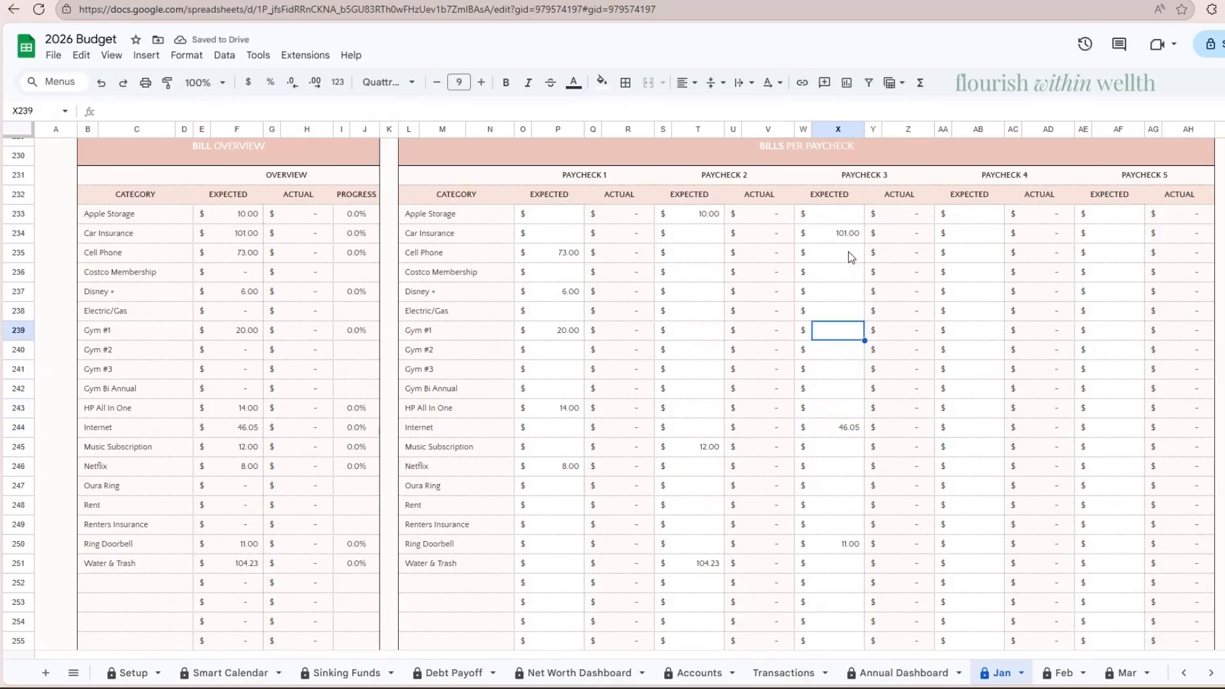
text(144.77)
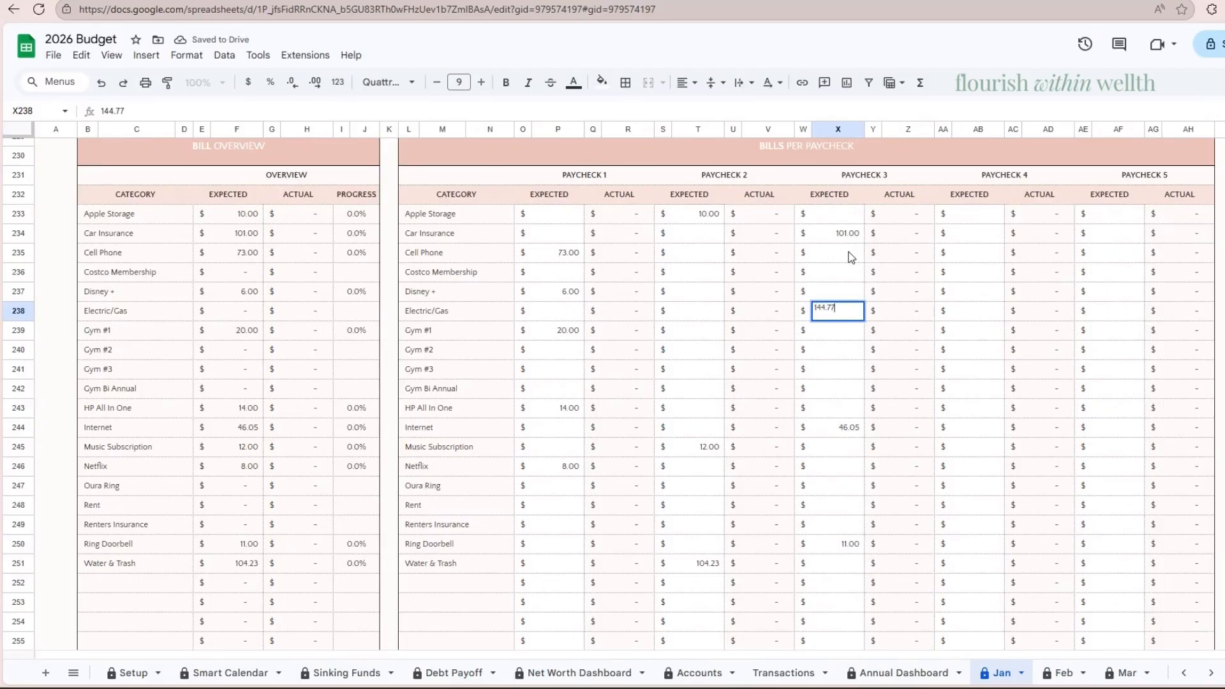
key(Return)
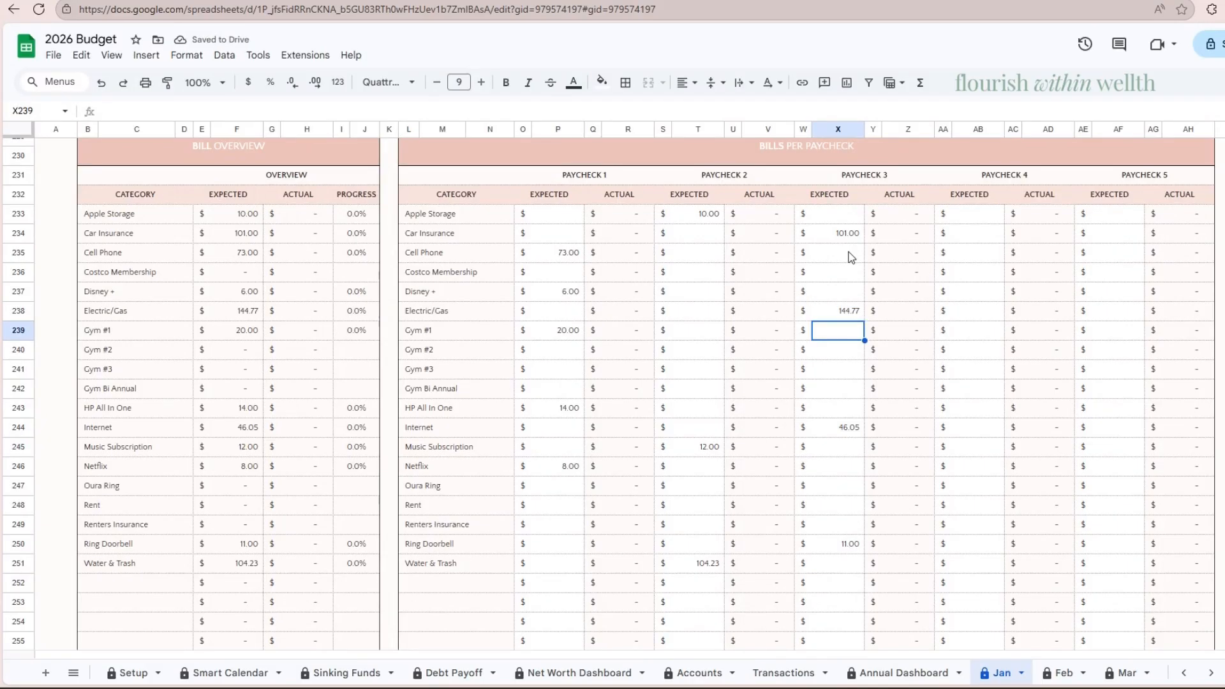
- Set the expected Gym #2 bill for Paycheck 3 to 20
key(Down)
key(Down)
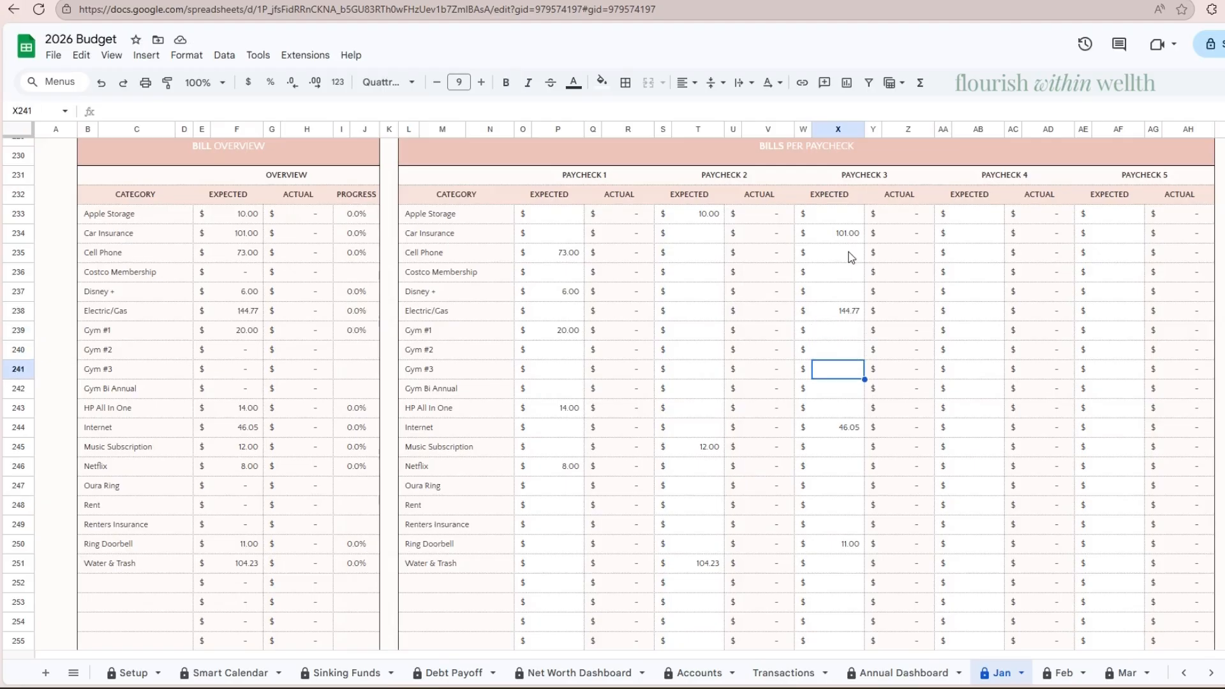
key(Up)
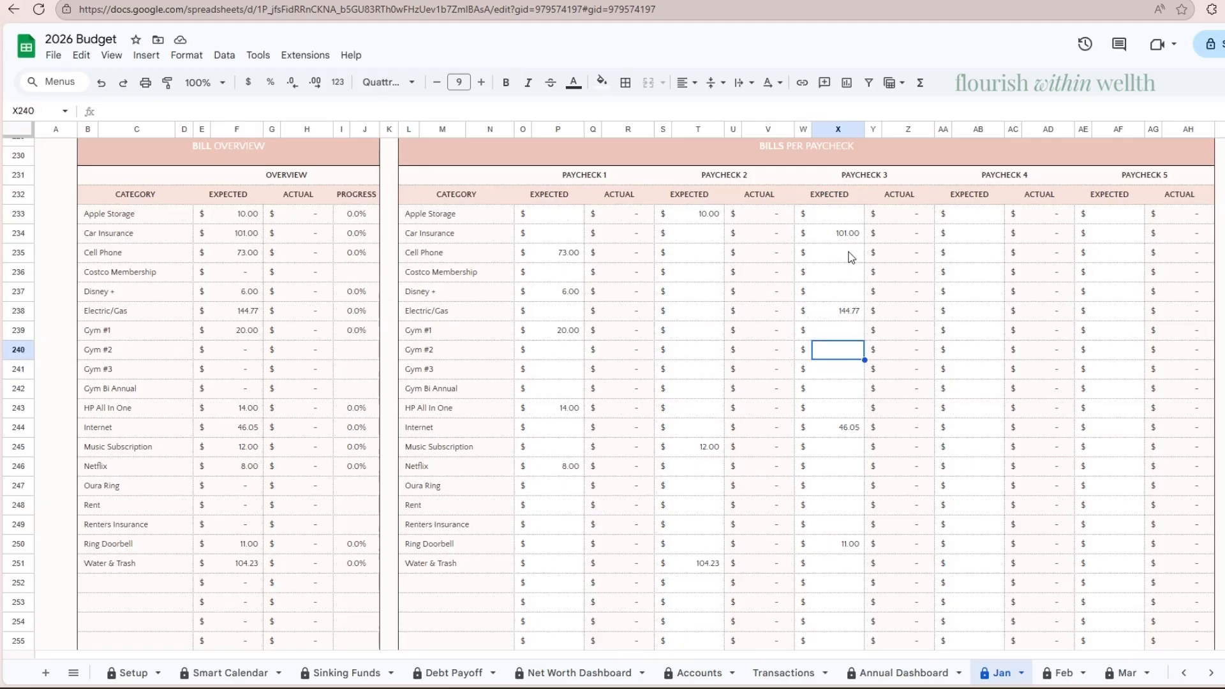
text(20)
key(Return)
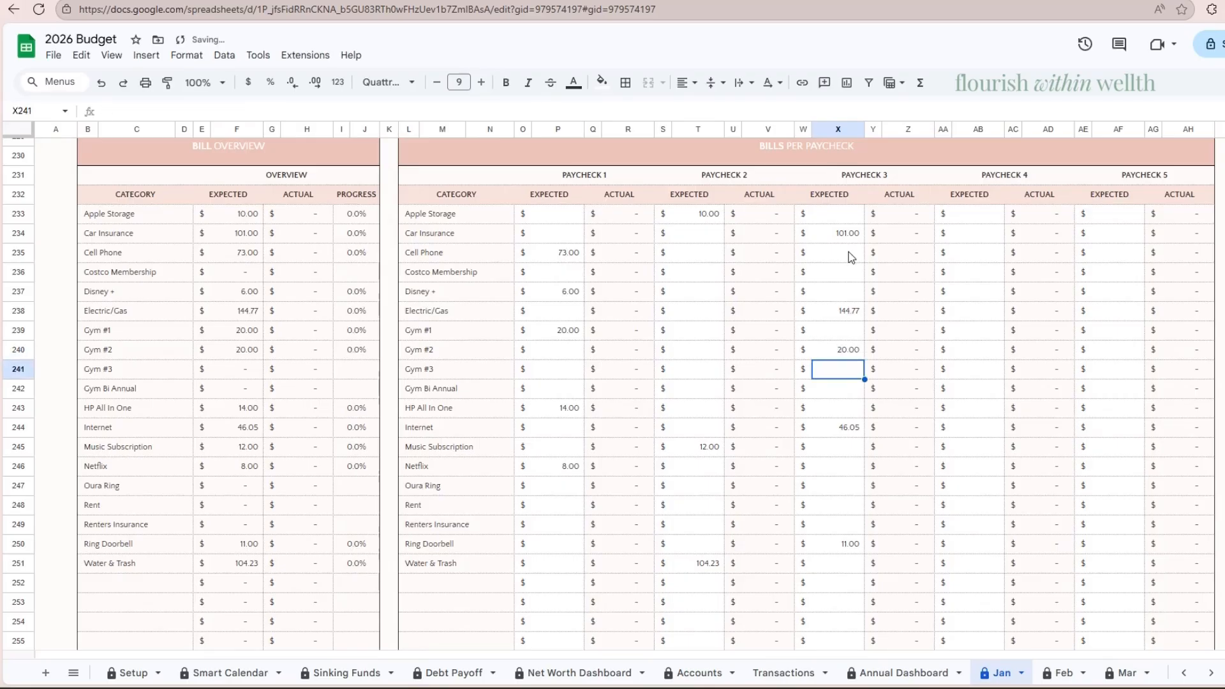
- Set the expected Oura Ring bill for Paycheck 3 to 6
key(Down)
key(Down)
key(Down)
key(Down)
key(Down)
key(Down)
key(Down)
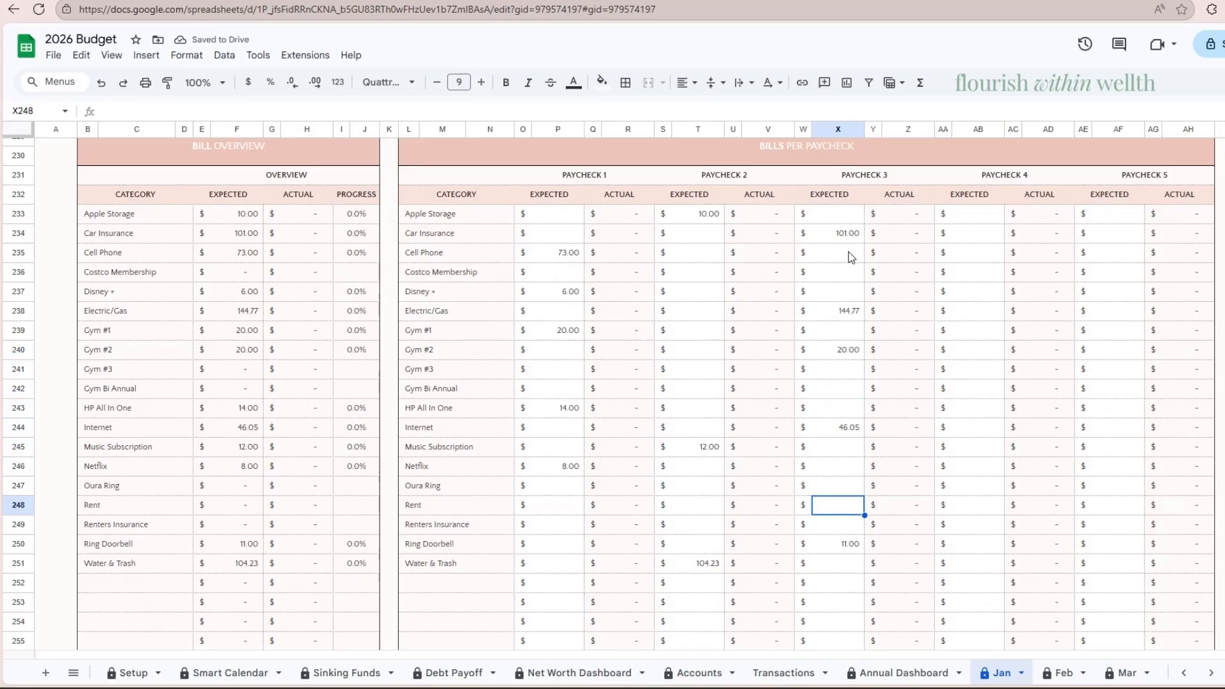
key(Up)
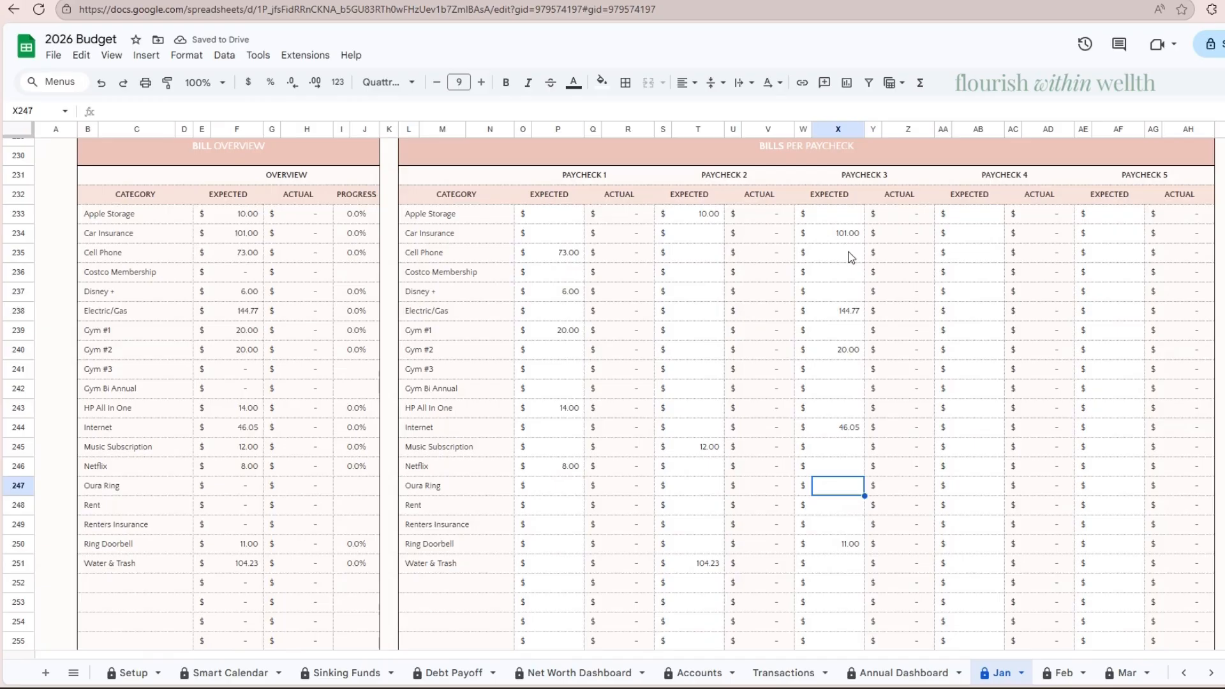
text(6)
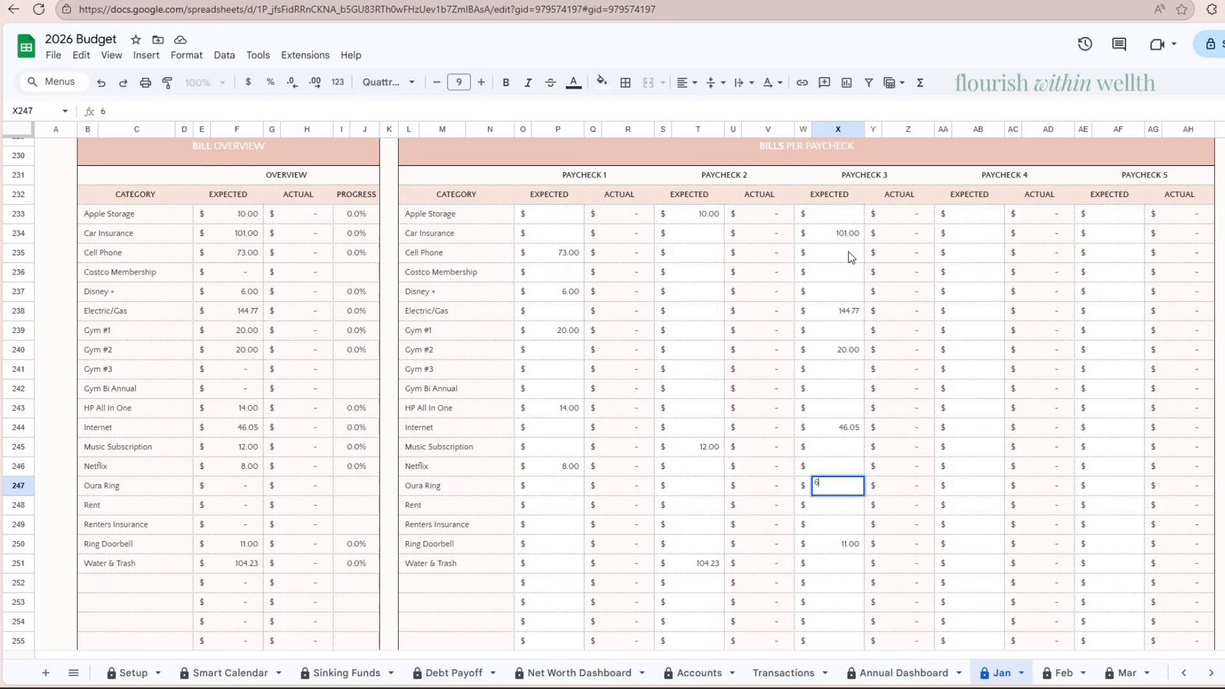
key(Right)
- Enter 1150 as the expected Rent bill for Paycheck 4
key(Right)
key(Right)
key(Right)
key(Down)
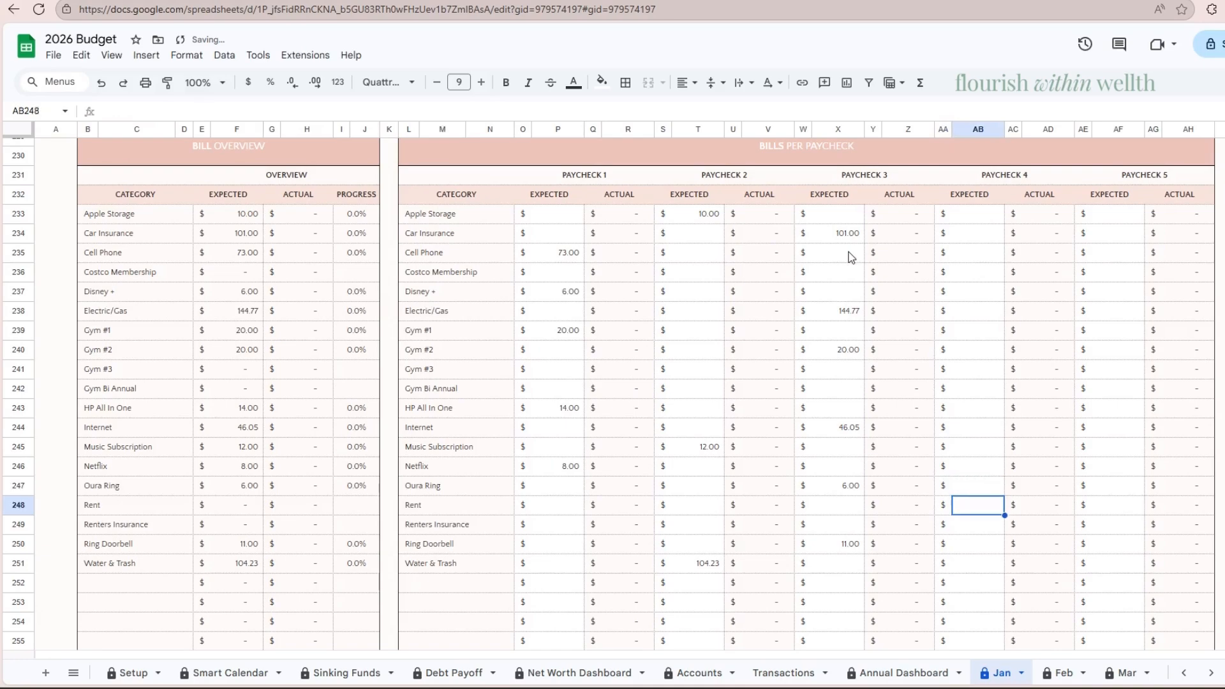
text(1150)
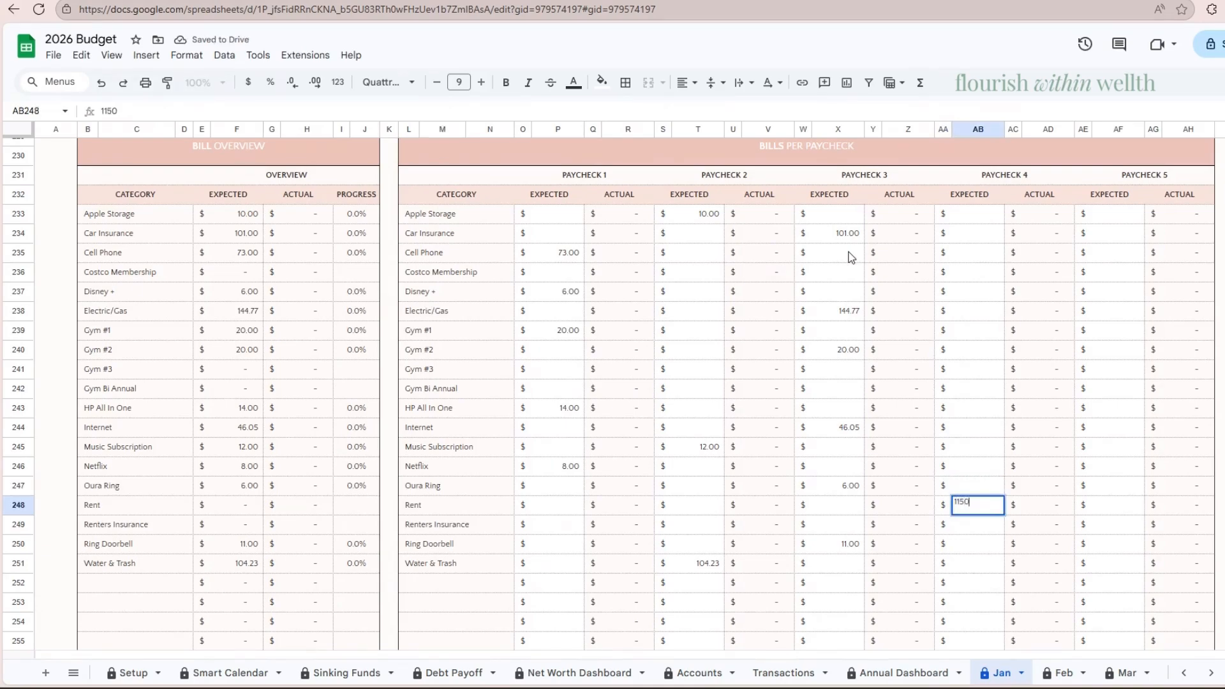
key(Return)
- Enter 13.08 as the expected Renters Insurance bill for Paycheck 4
key(Down)
key(Down)
key(Up)
key(Up)
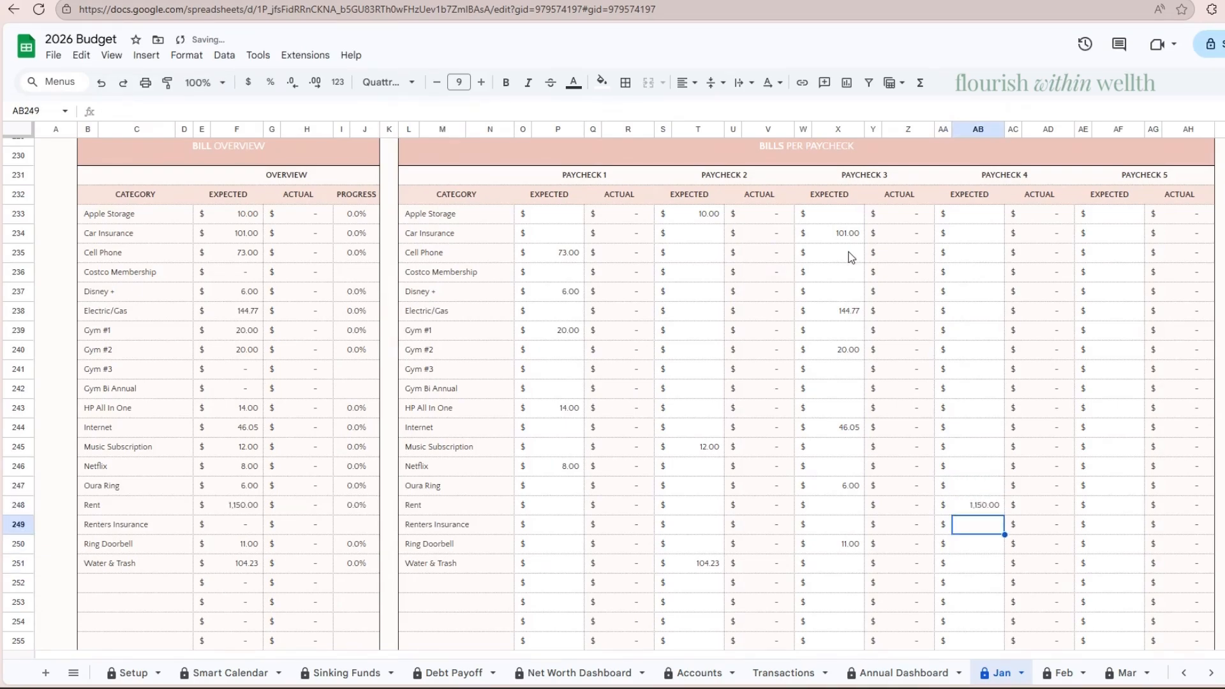
text(13.08)
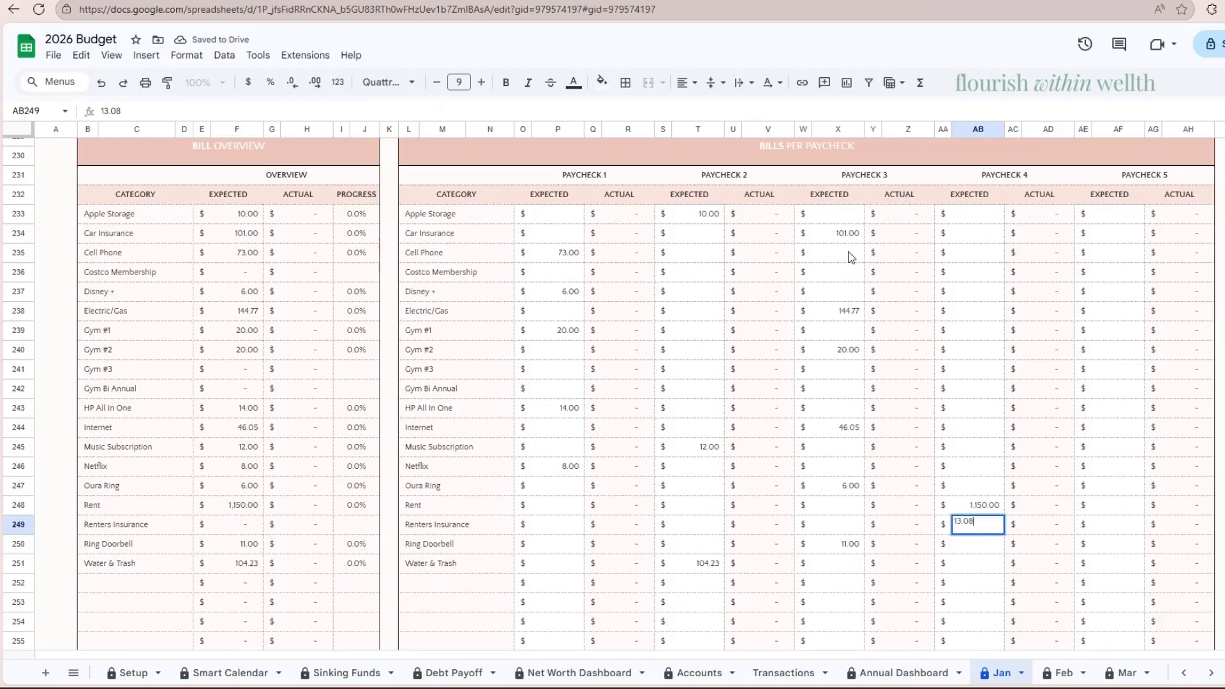
key(Return)
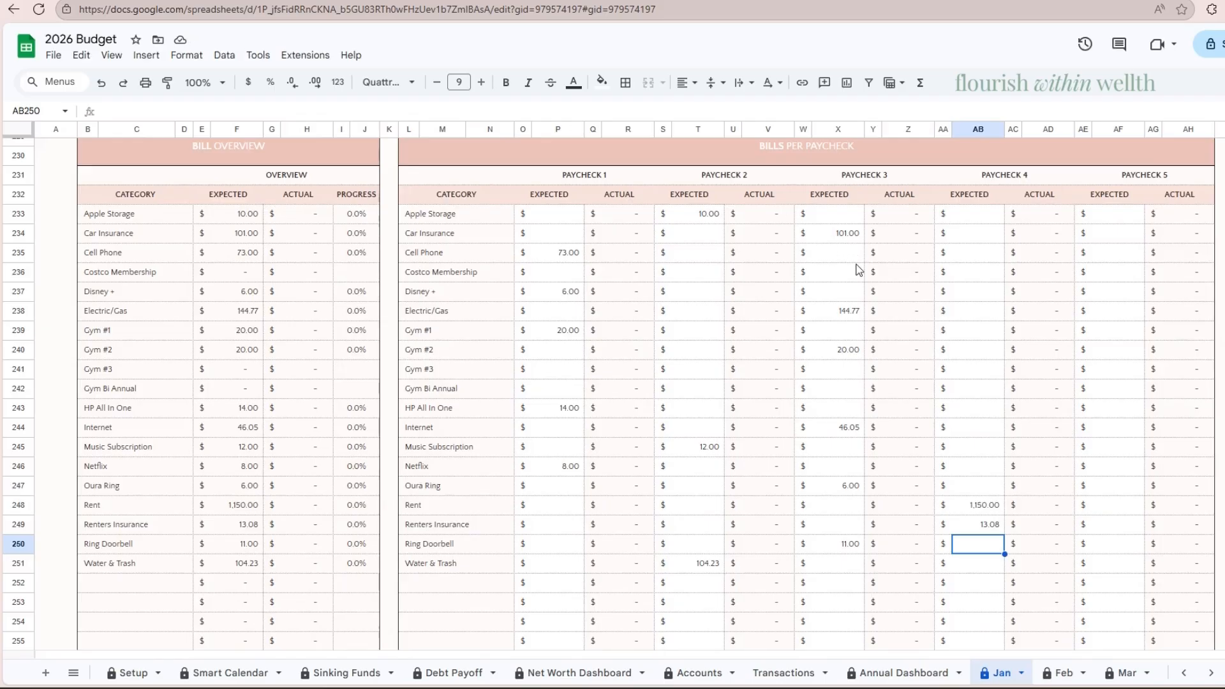
- In the debt payments section, set the expected Jeep payment for Paycheck 1 to 488.20
scroll(857, 270, down, 12)
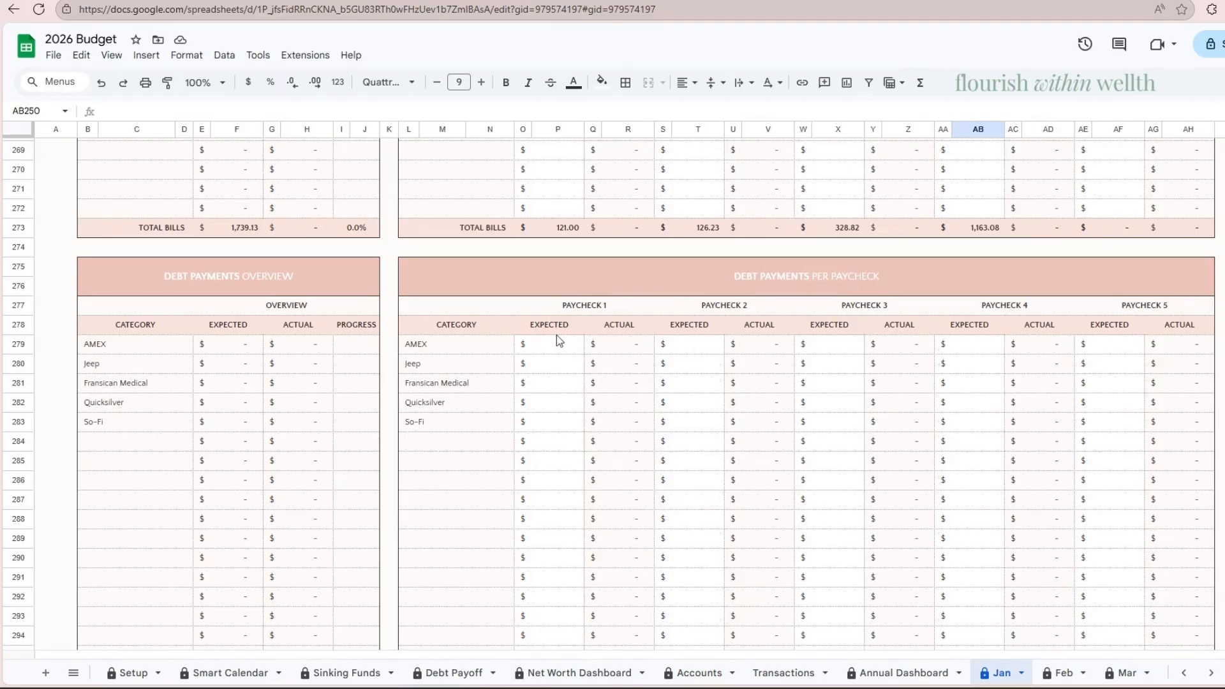
click(550, 367)
text(488.20)
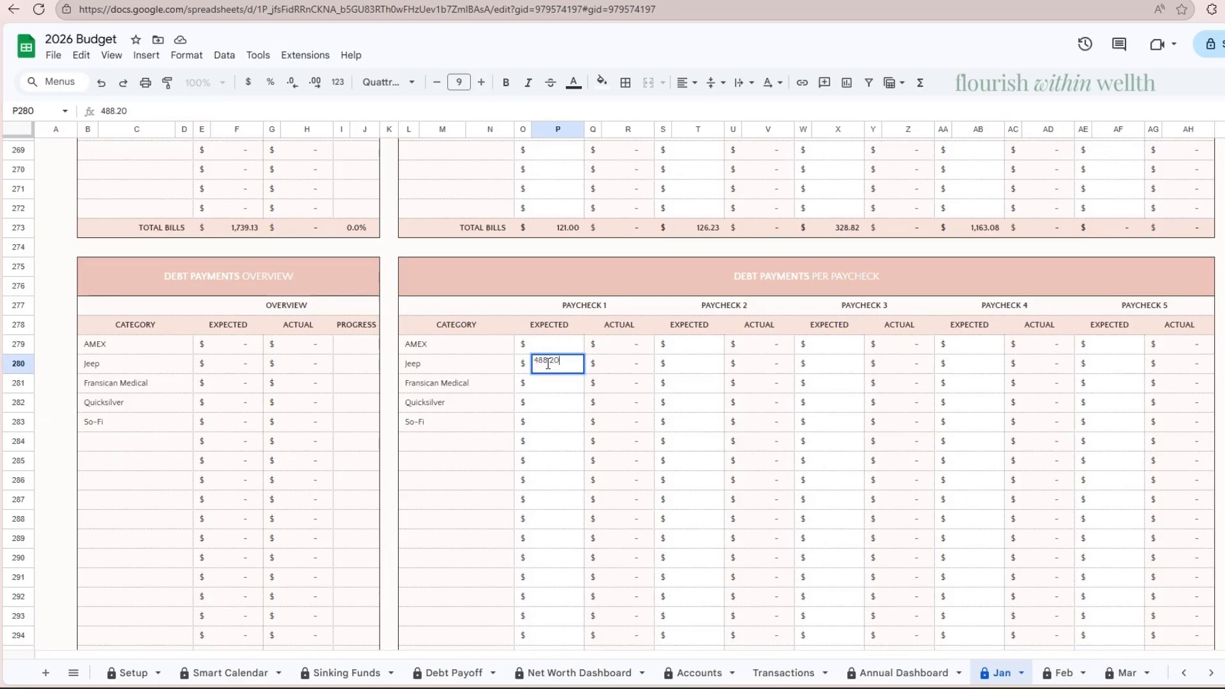
key(Tab)
- Enter 631.32 as the expected So-Fi debt payment for Paycheck 3
key(Tab)
key(Tab)
key(Tab)
key(Tab)
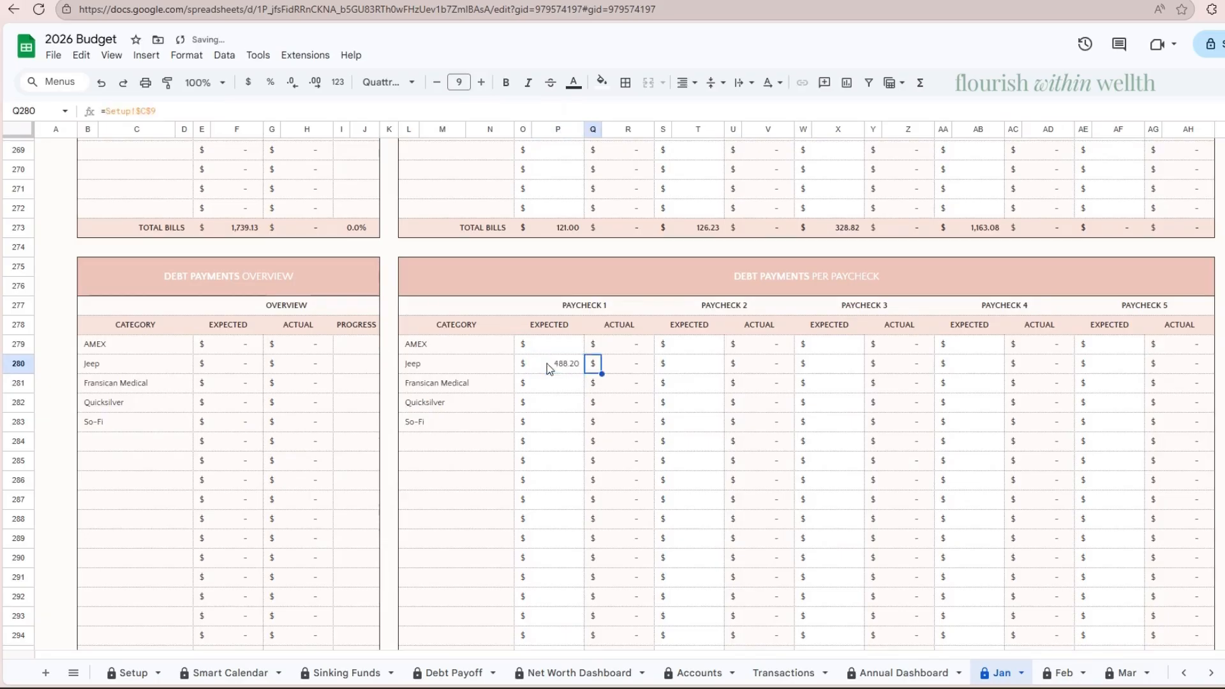
key(Tab)
key(Tab)
key(Tab)
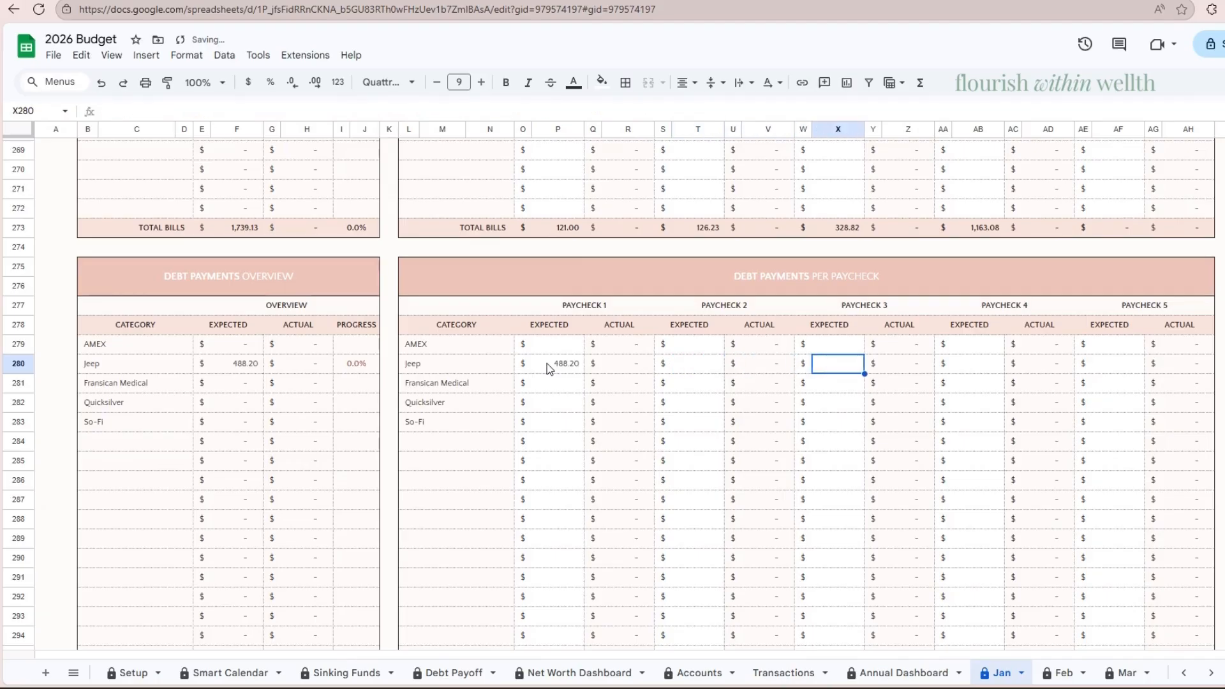
key(Down)
key(Down)
key(Down)
key(Down)
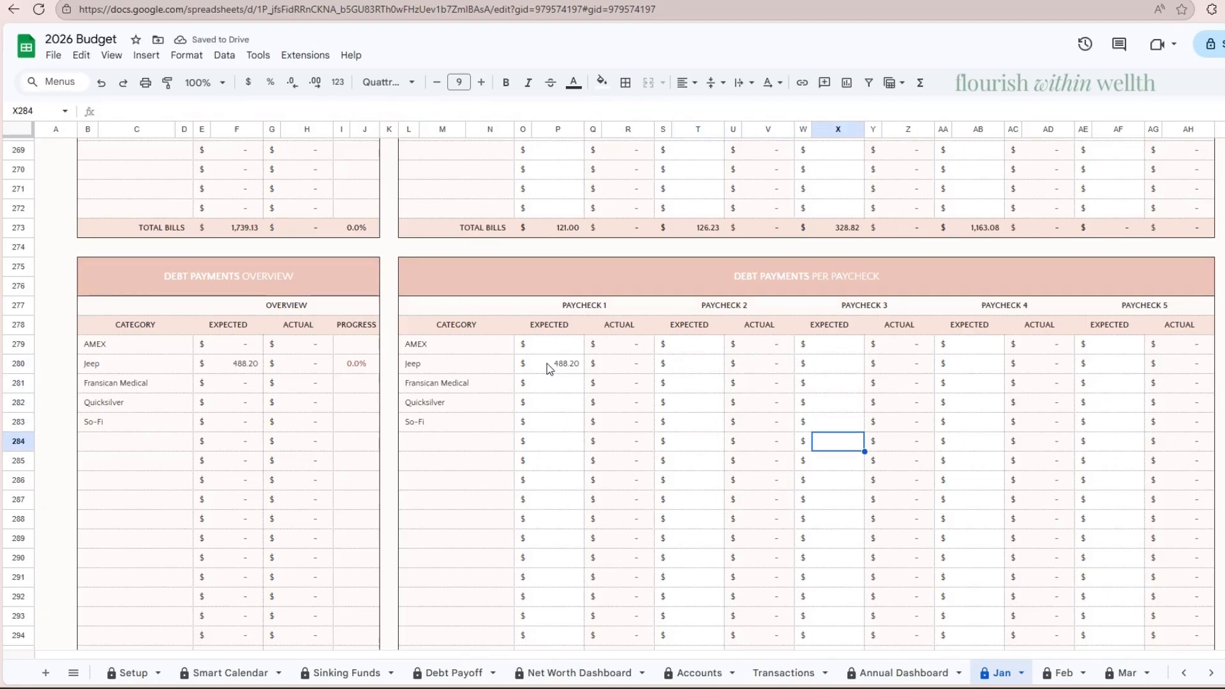
key(Up)
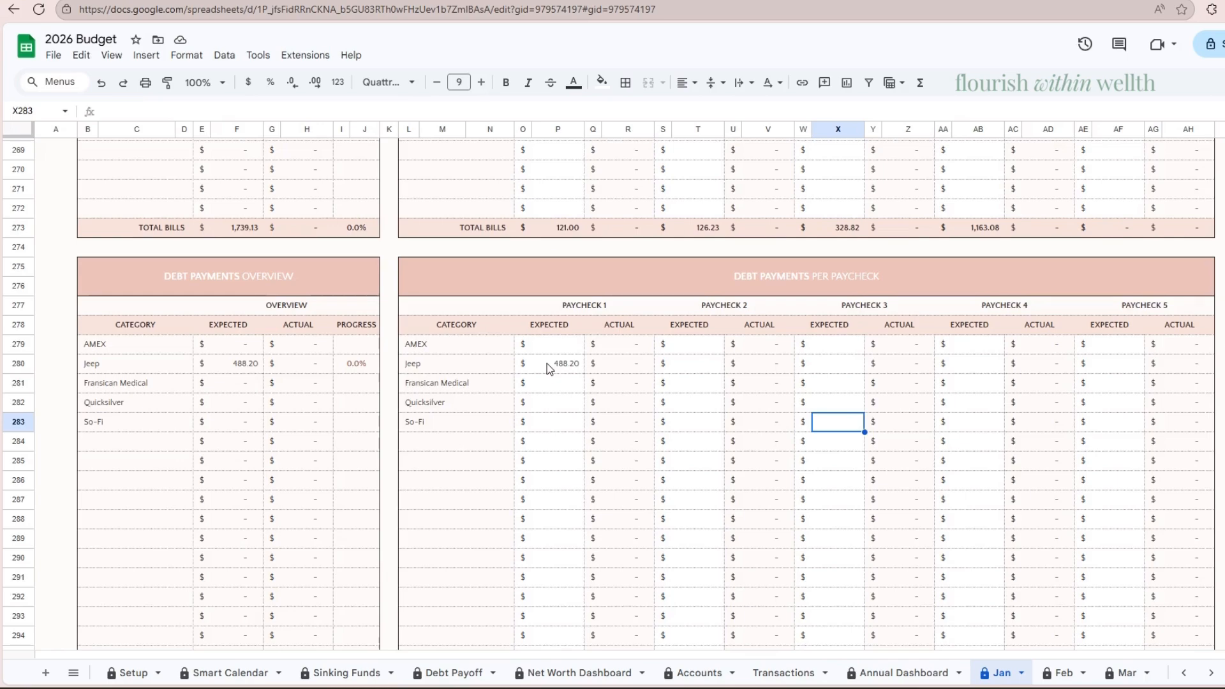
text(631.32)
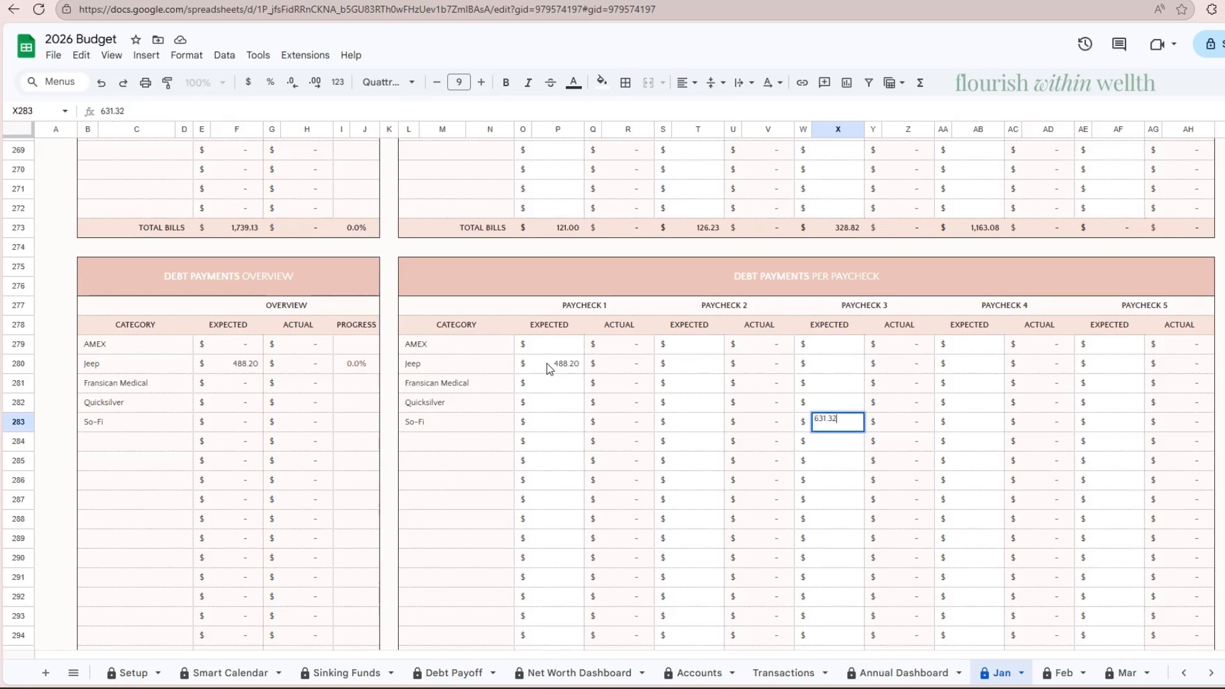
key(Up)
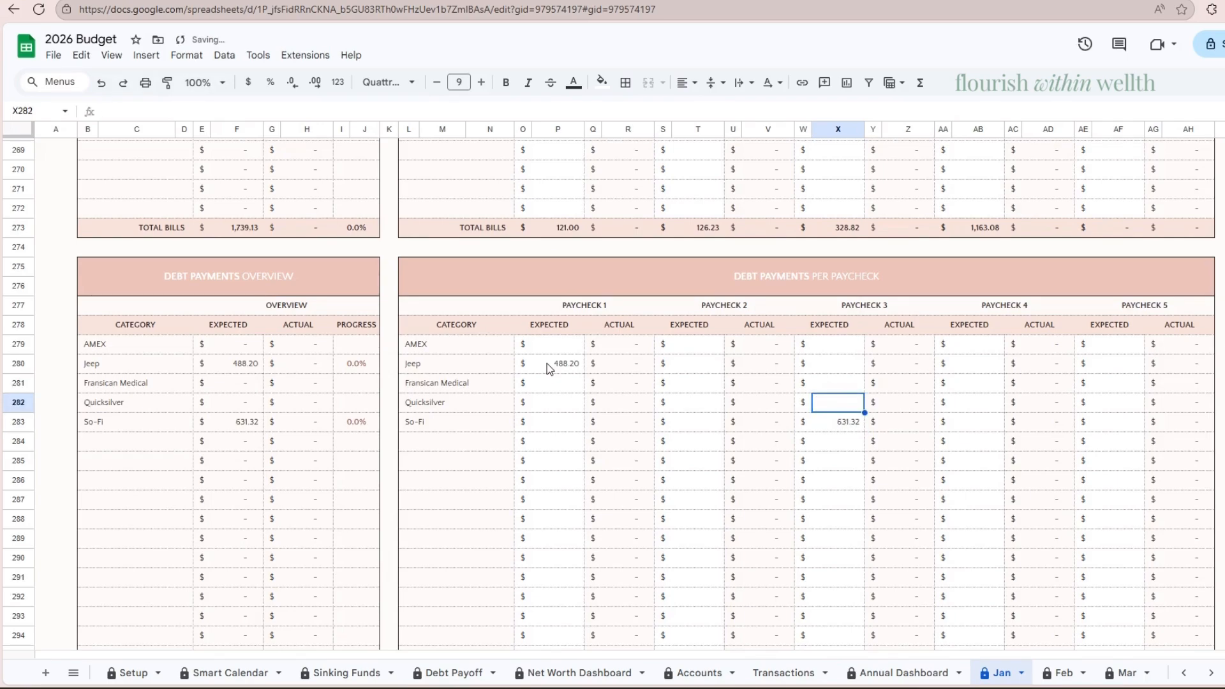
- Set the expected AMEX debt payment for Paycheck 3 to 40
key(Up)
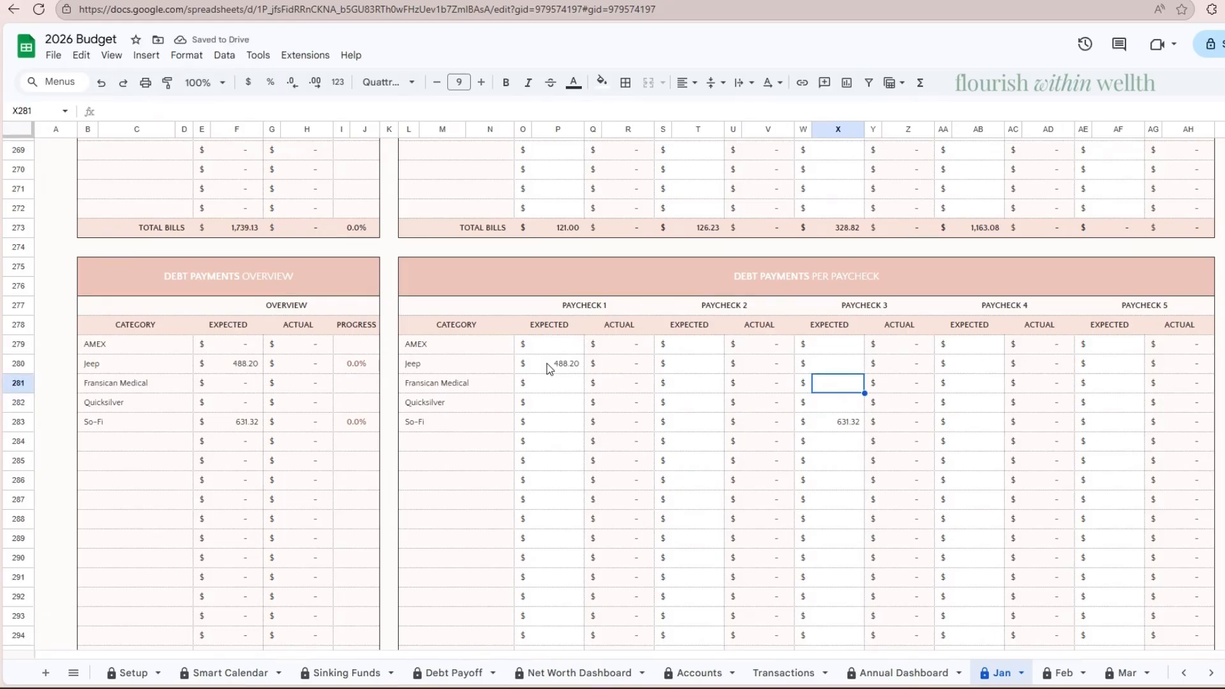
key(Up)
key(Up)
text(40)
key(Return)
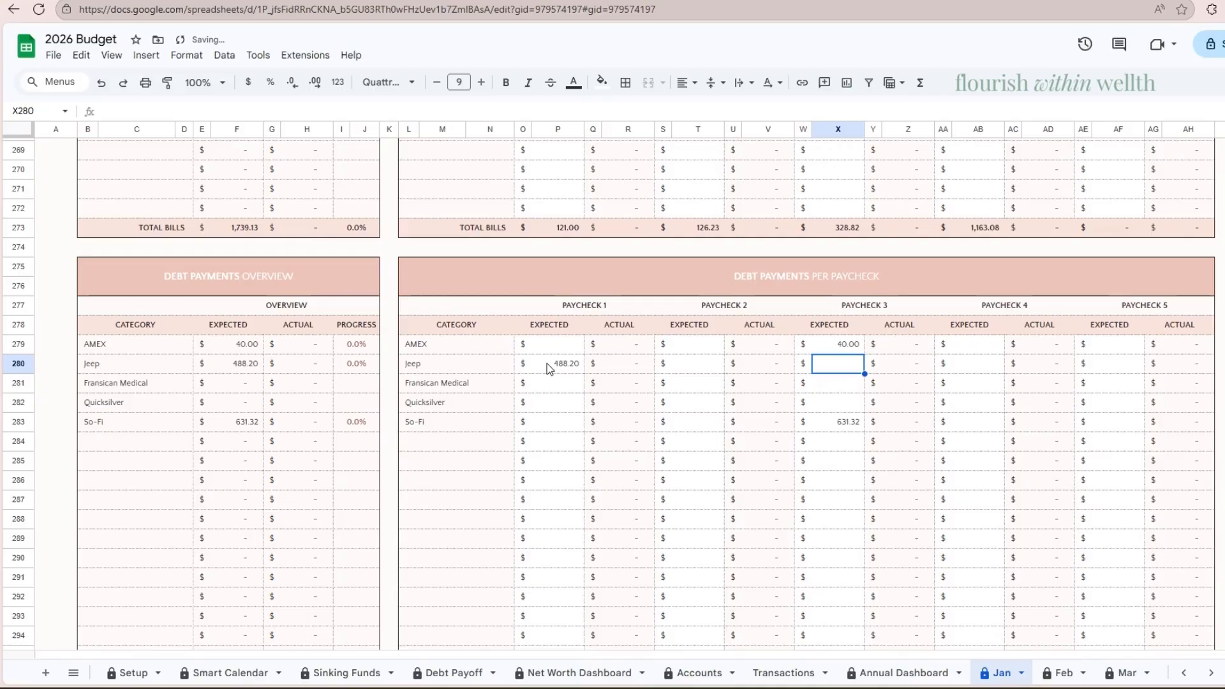
- Enter 36 as the expected Fransican Medical debt payment for Paycheck 4
key(Right)
key(Right)
key(Right)
key(Down)
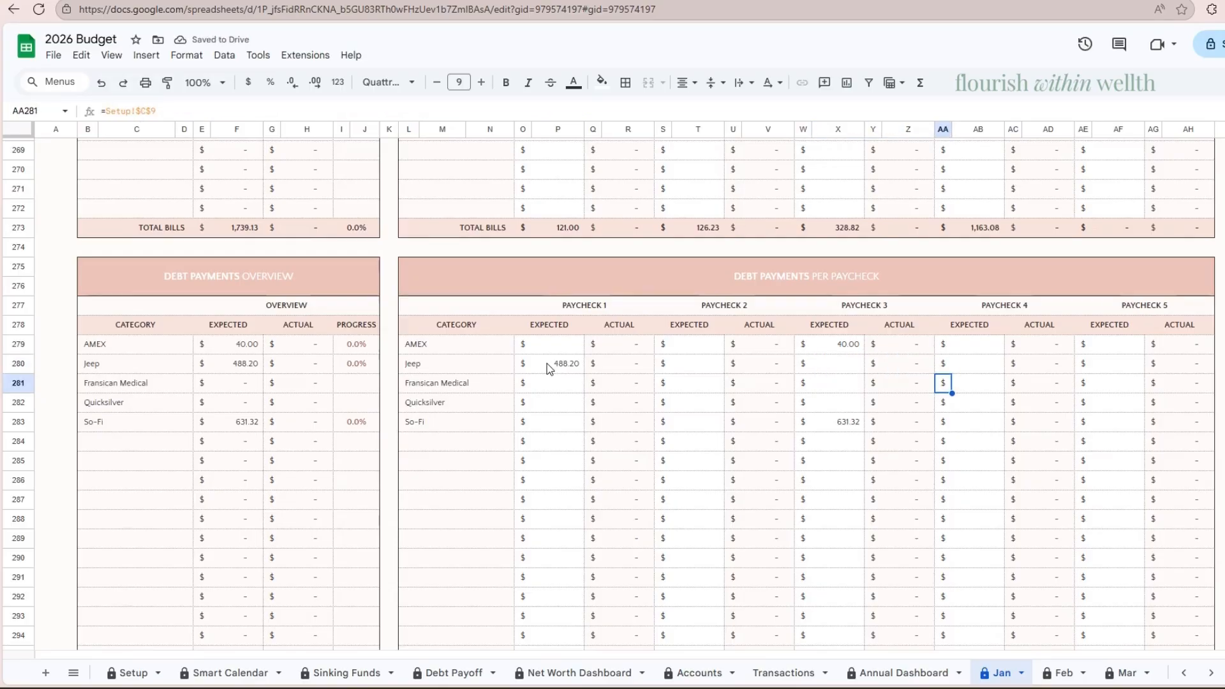
key(Right)
text(36)
key(Return)
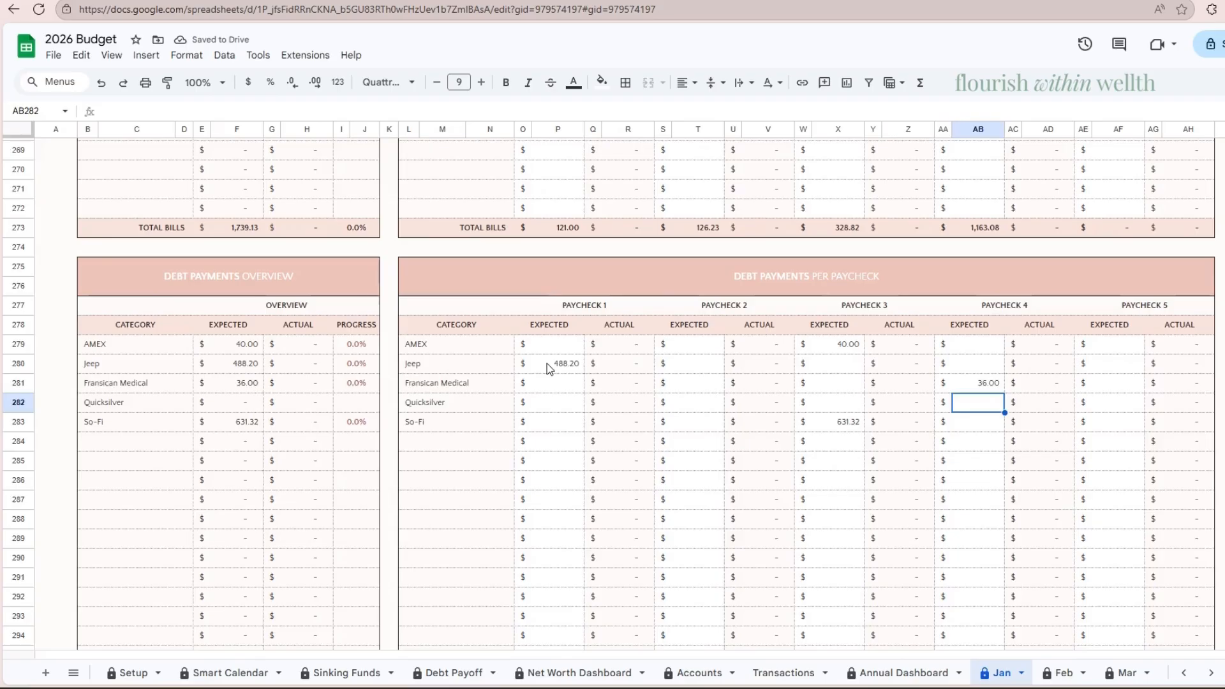
- In the savings section, set the expected Allergy Fund amount for Paycheck 1 to 9
scroll(753, 518, down, 15)
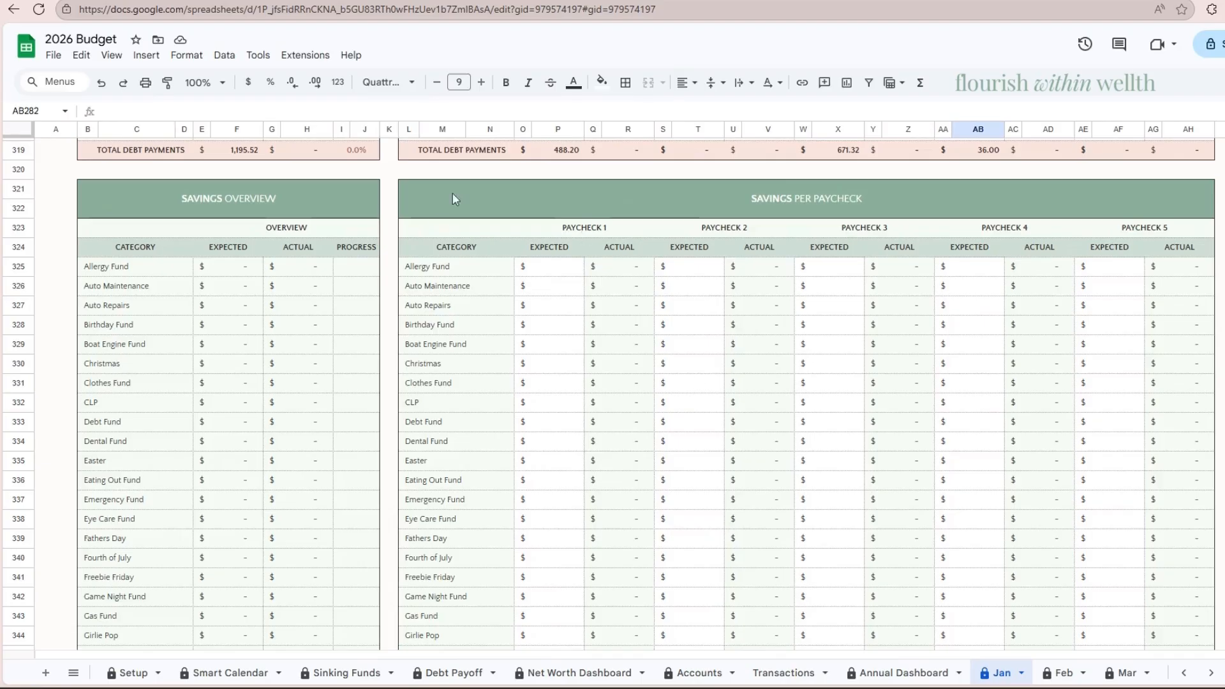
click(557, 271)
text(9)
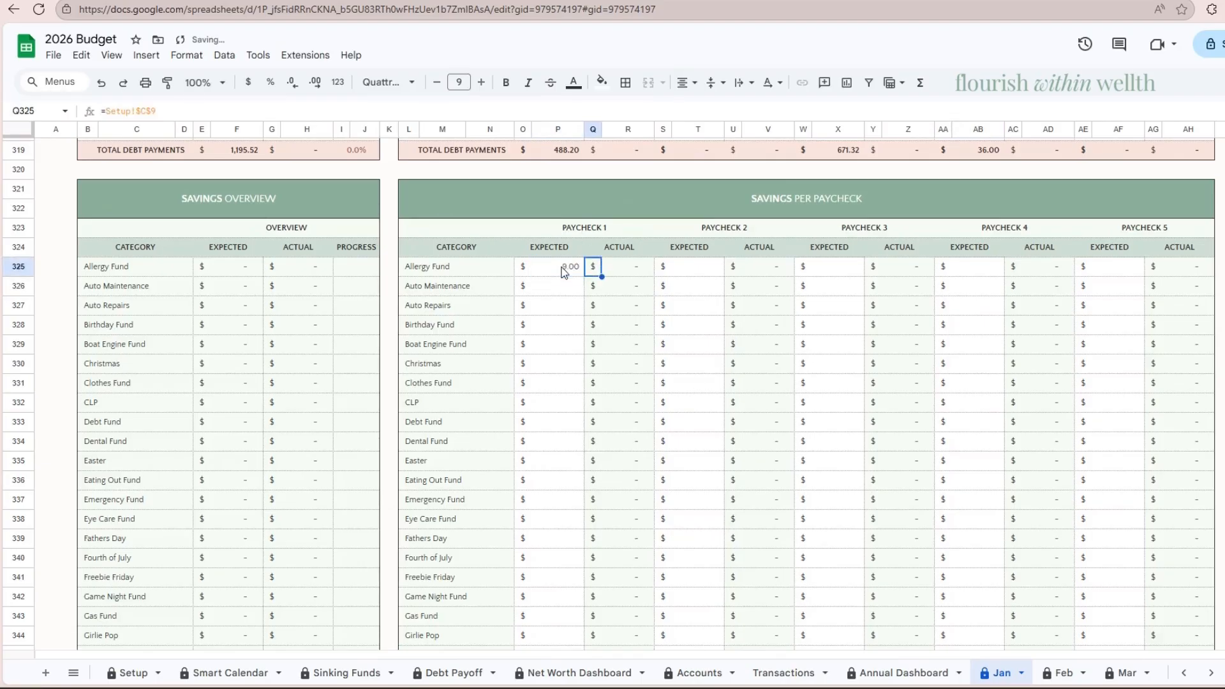
- Enter 9 as the expected Allergy Fund savings for Paycheck 2, Paycheck 3 and Paycheck 4
key(Tab)
key(Tab)
key(Tab)
text(9)
key(Tab)
key(Tab)
key(Tab)
text(9)
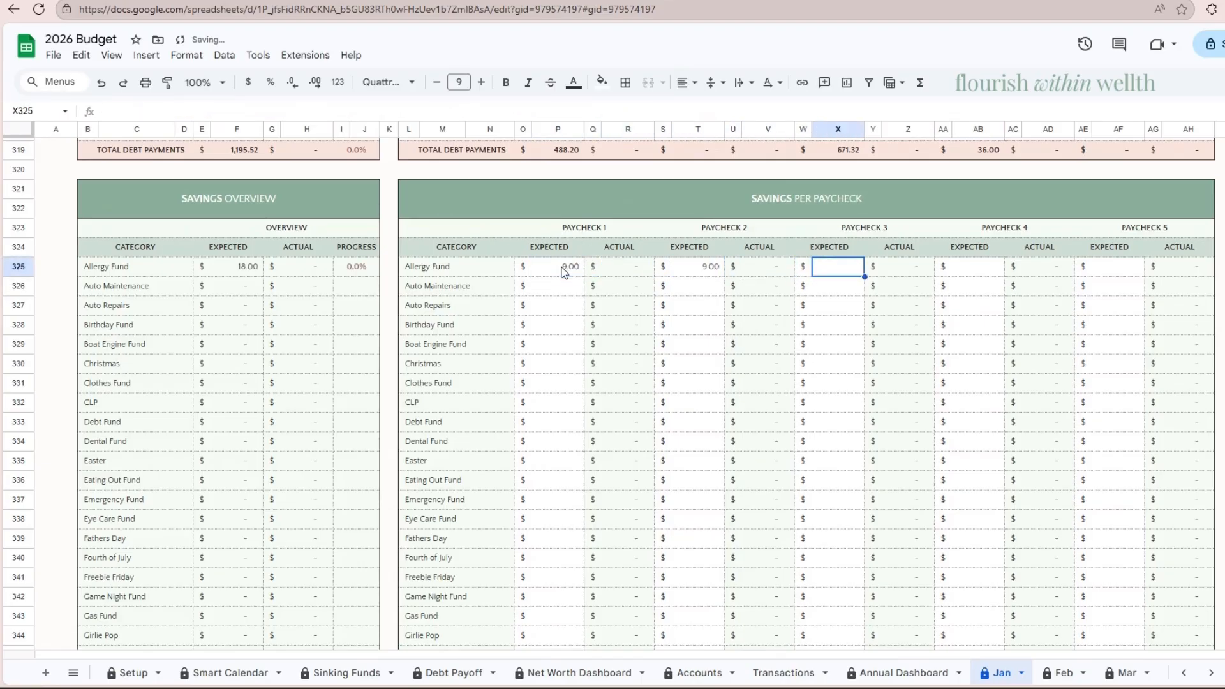
key(Tab)
key(Tab)
key(Tab)
key(Tab)
text(9)
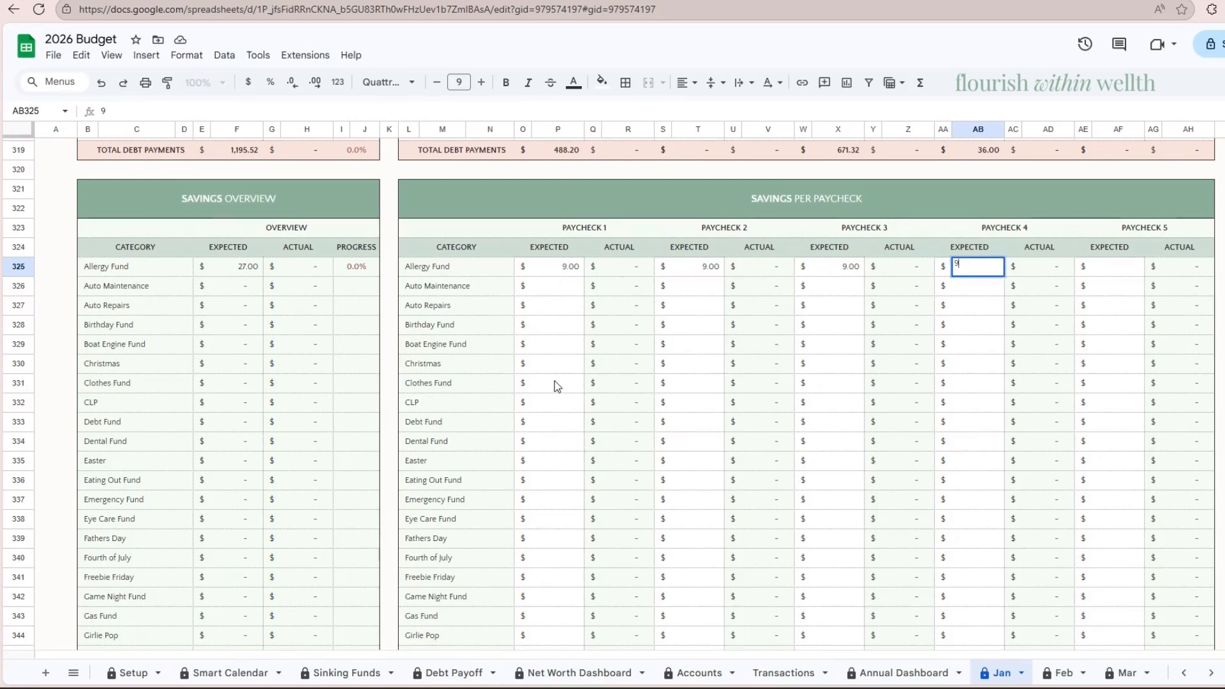
- Set the expected Birthday Fund savings for Paycheck 1 to 25
click(539, 325)
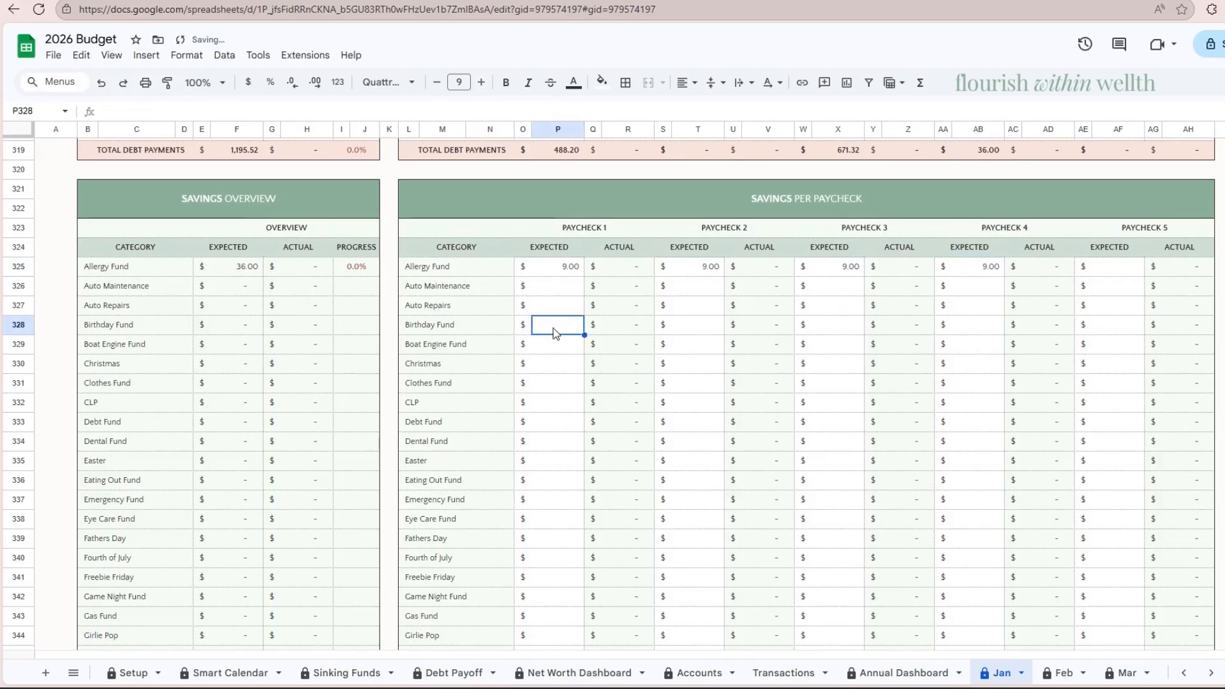
text(25)
key(Tab)
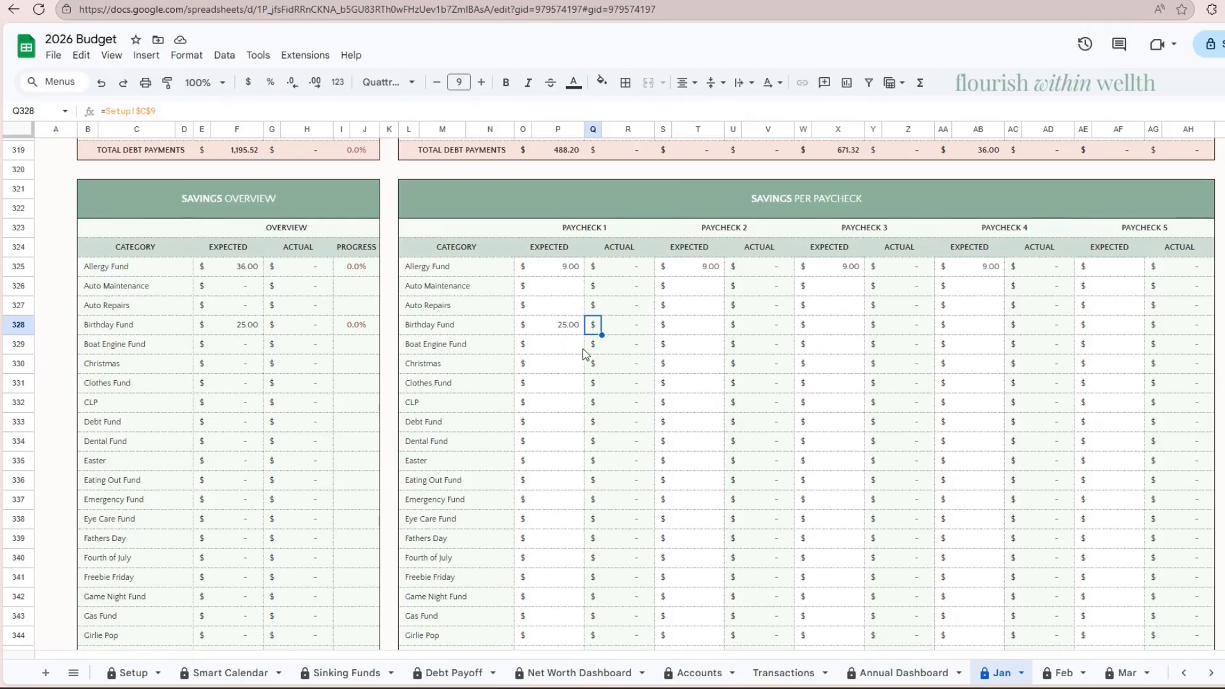
- Enter 5 as the expected Debt Fund savings for each of Paychecks 1 to 4
scroll(632, 411, down, 7)
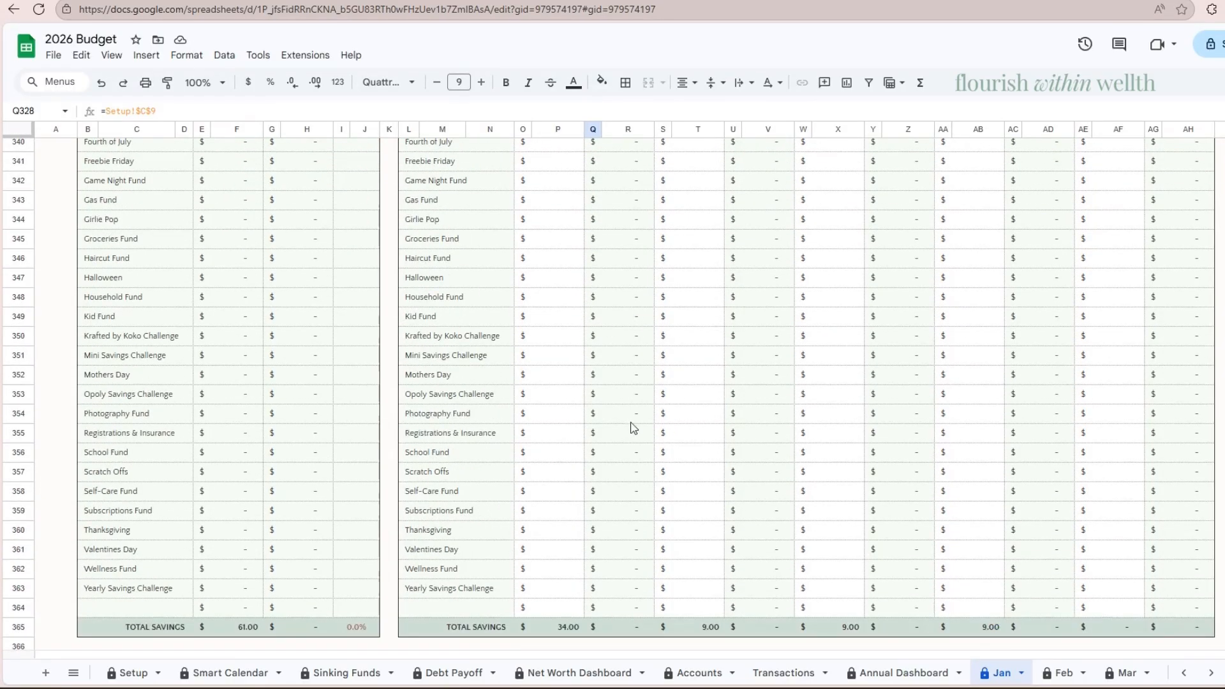
scroll(635, 434, up, 3)
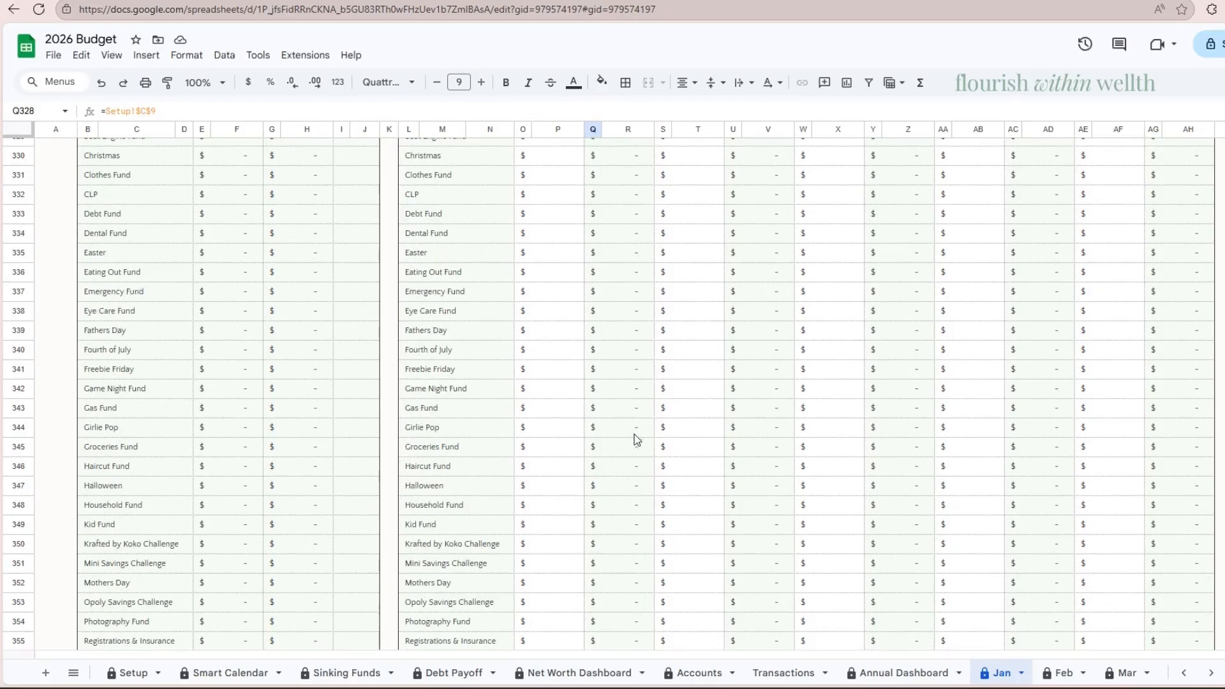
click(546, 227)
text(5)
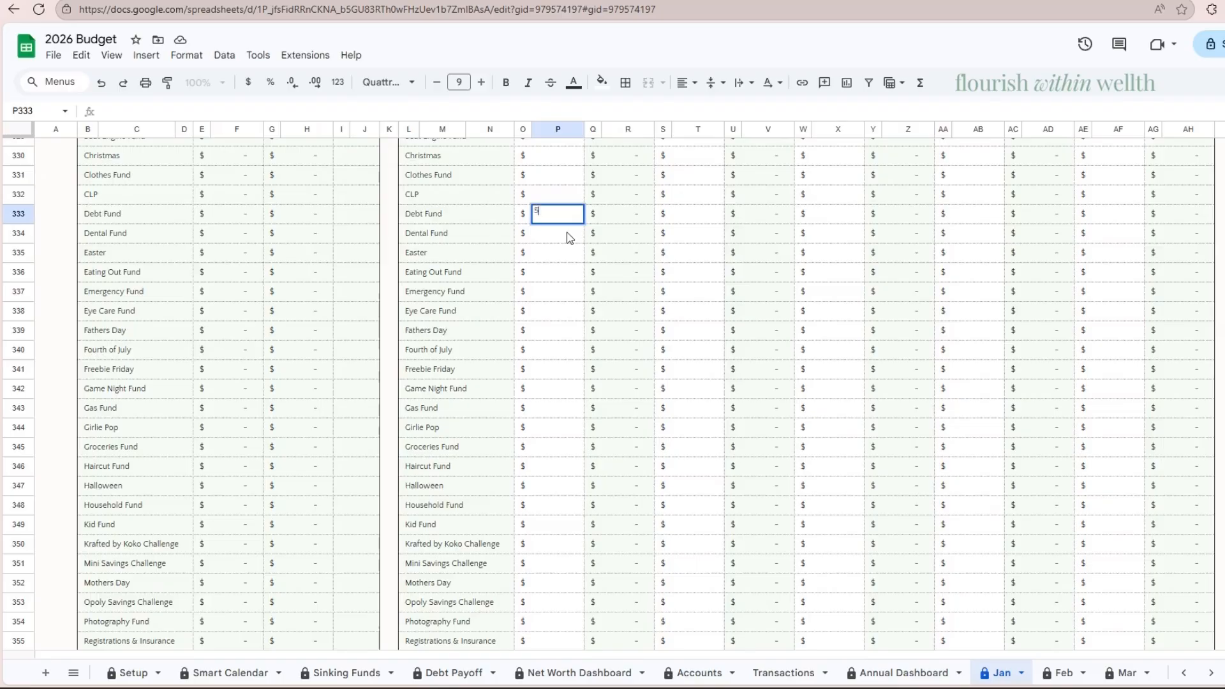
key(Tab)
key(Tab)
key(Tab)
key(Tab)
text(5)
key(Tab)
key(Tab)
key(Tab)
key(Tab)
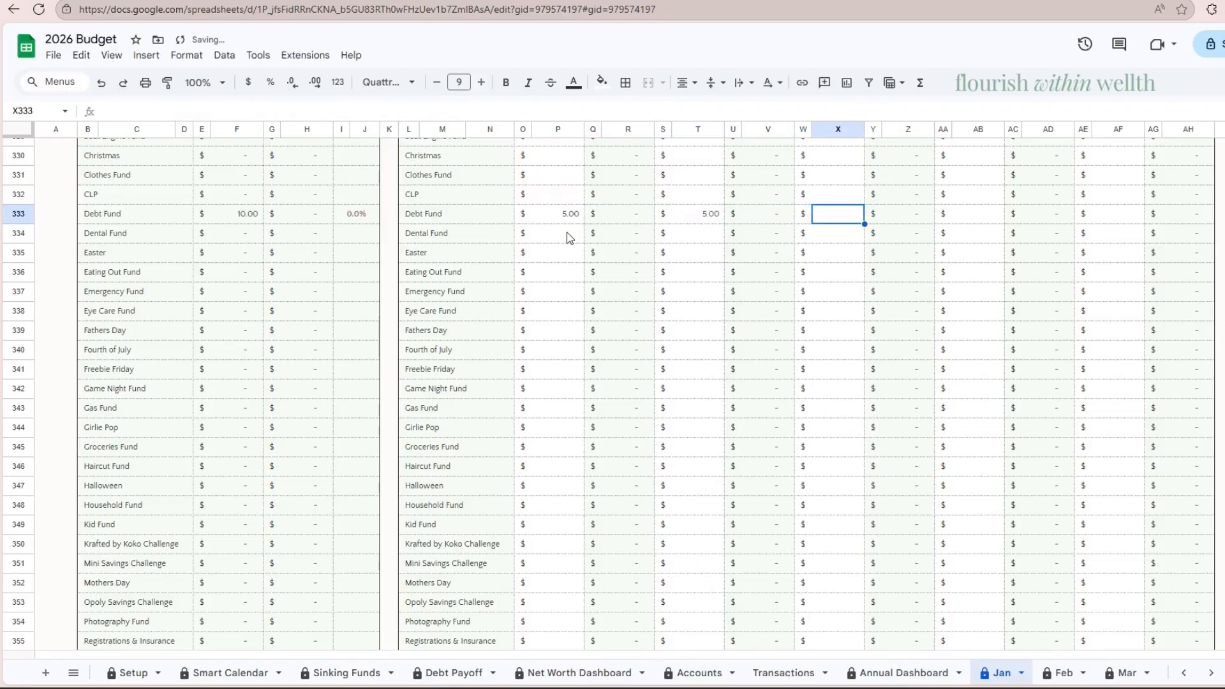
text(5)
key(Tab)
key(Tab)
key(Tab)
key(Tab)
text(5)
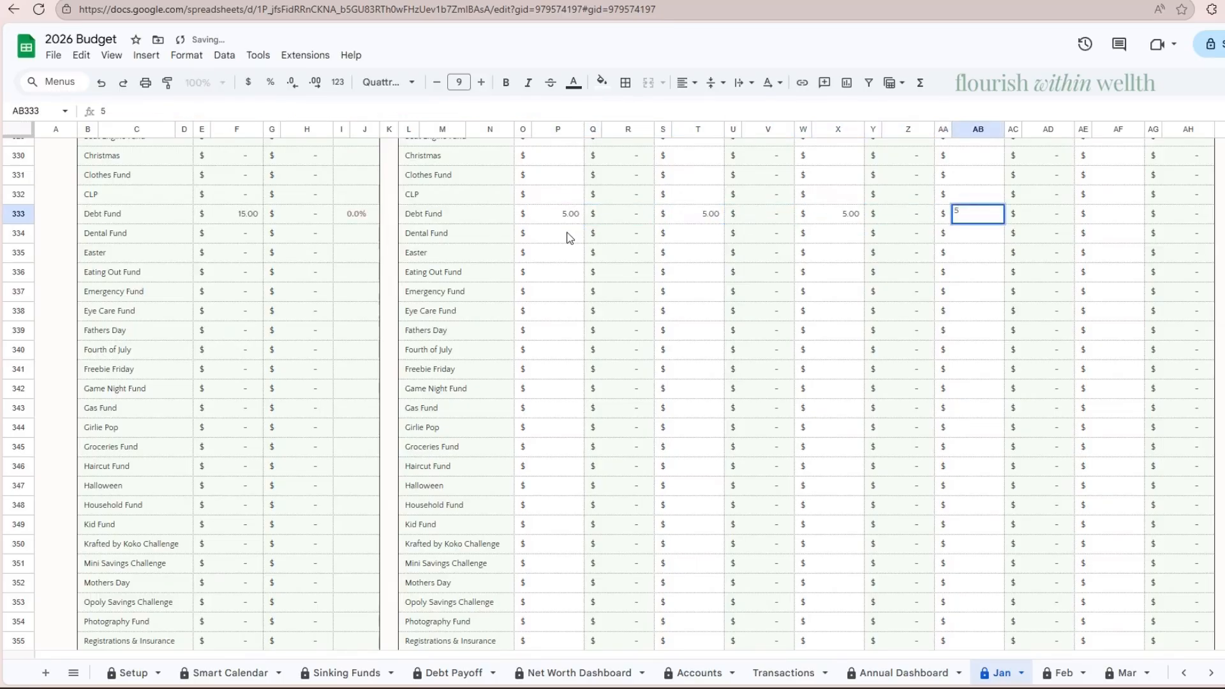
key(Tab)
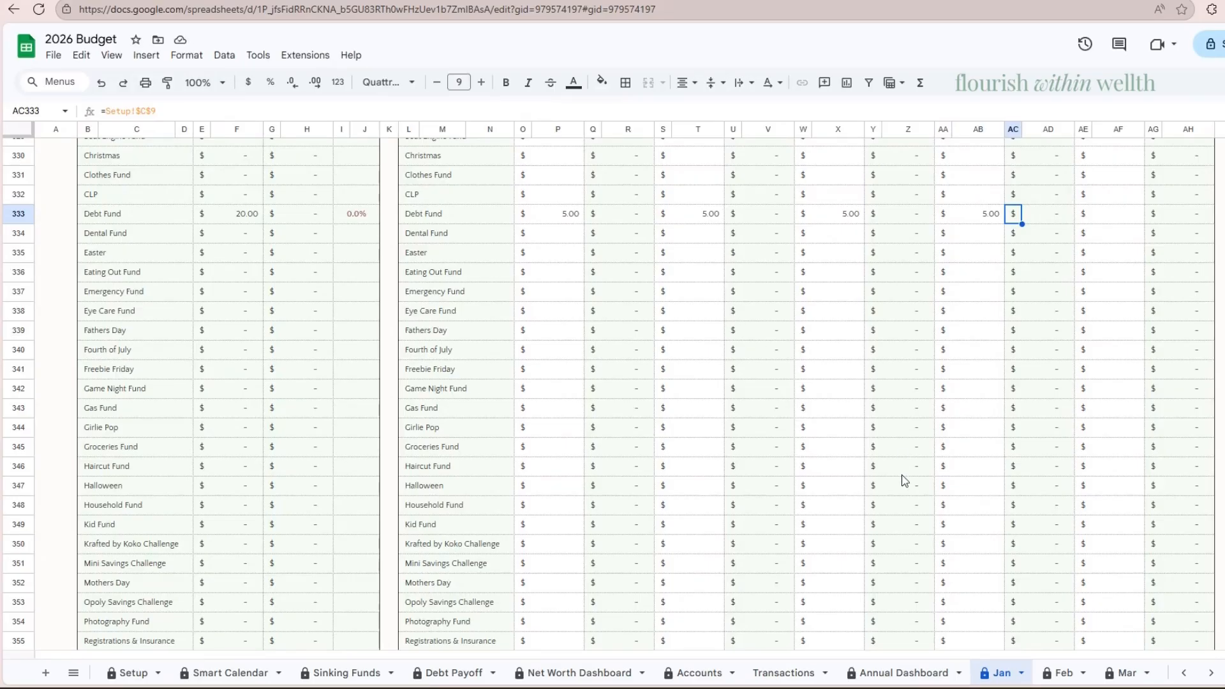
- Set the expected Yearly Savings Challenge amount for Paycheck 4 to 15
scroll(905, 480, down, 1)
scroll(904, 480, up, 15)
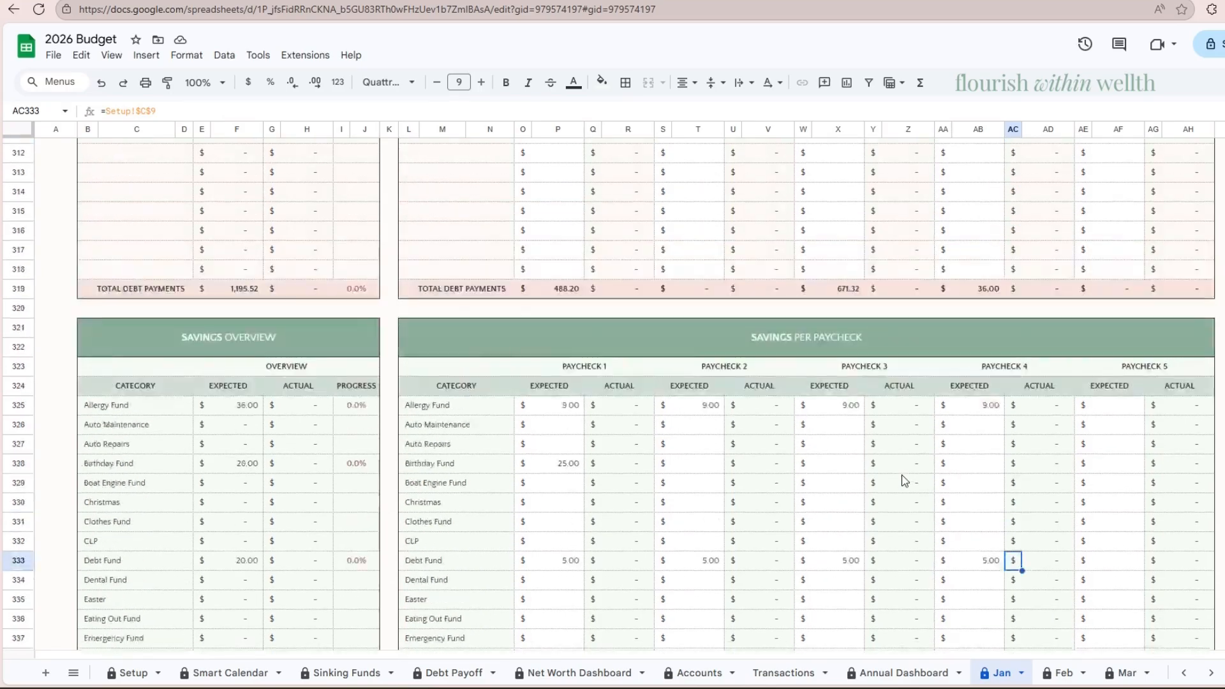
scroll(902, 478, up, 20)
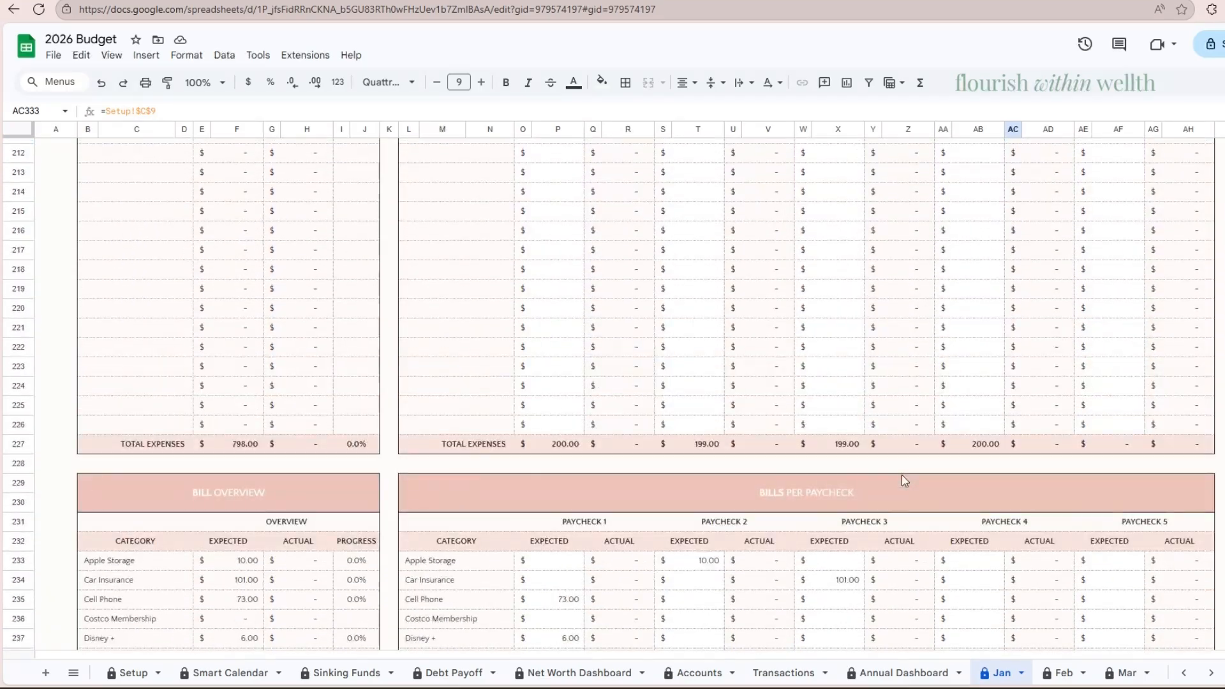
scroll(901, 479, down, 20)
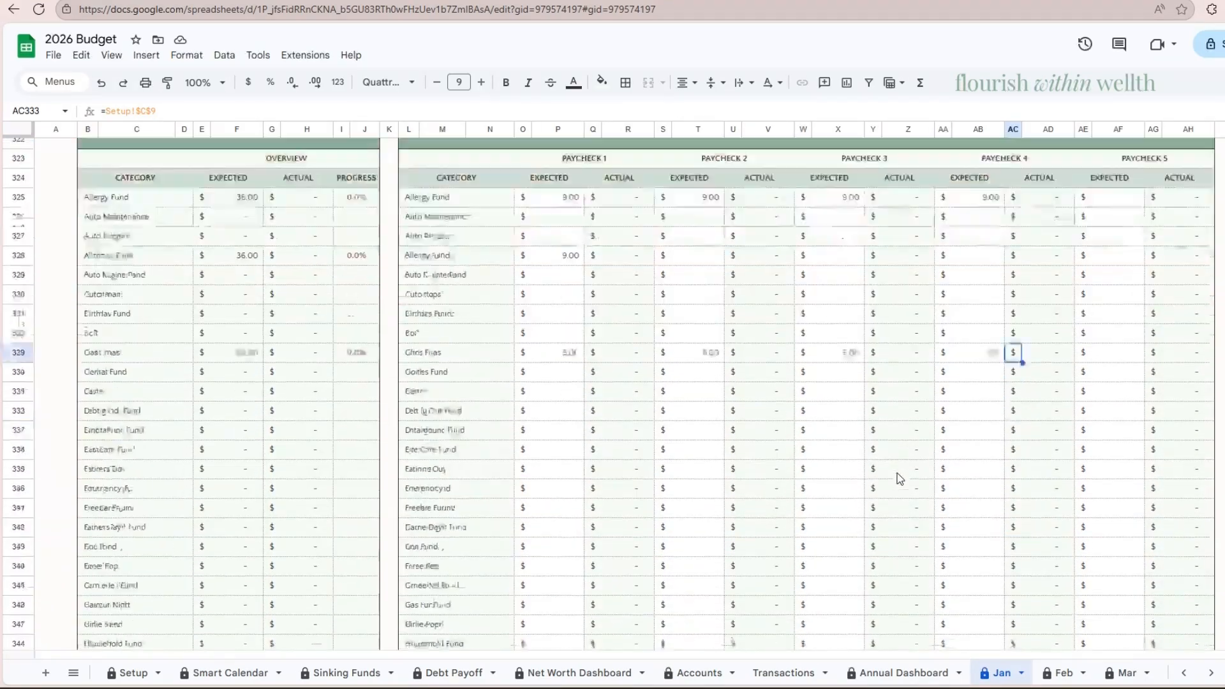
scroll(900, 478, down, 4)
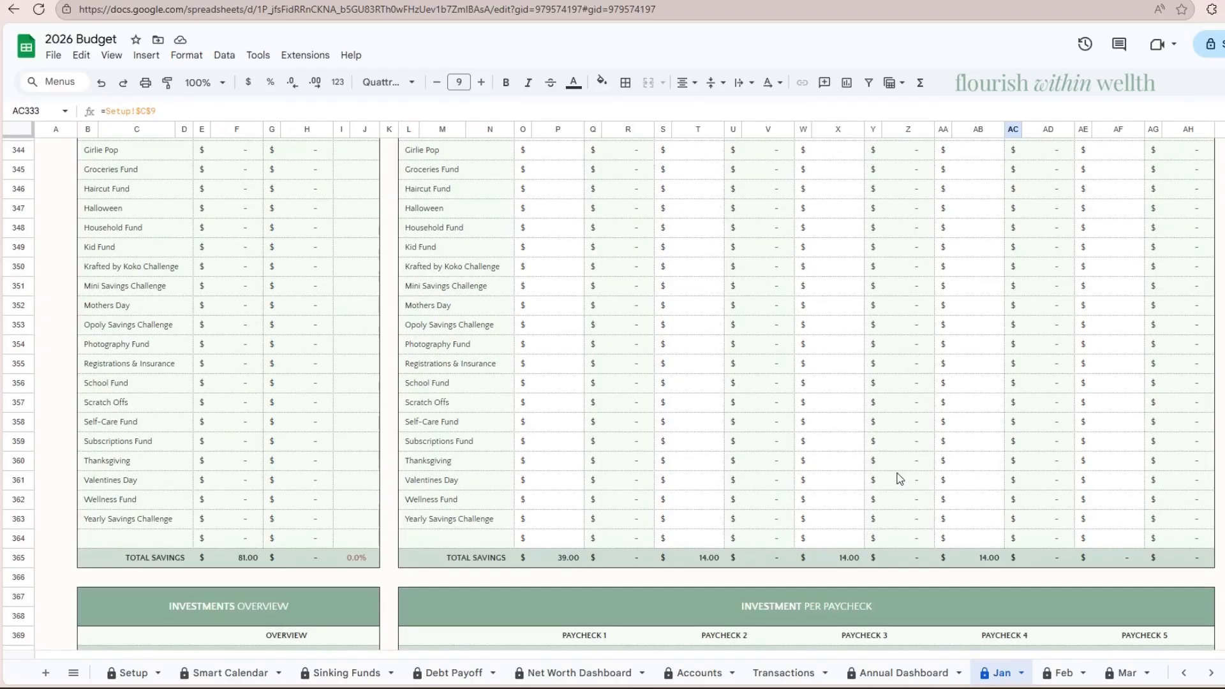
click(998, 521)
text(15)
key(Return)
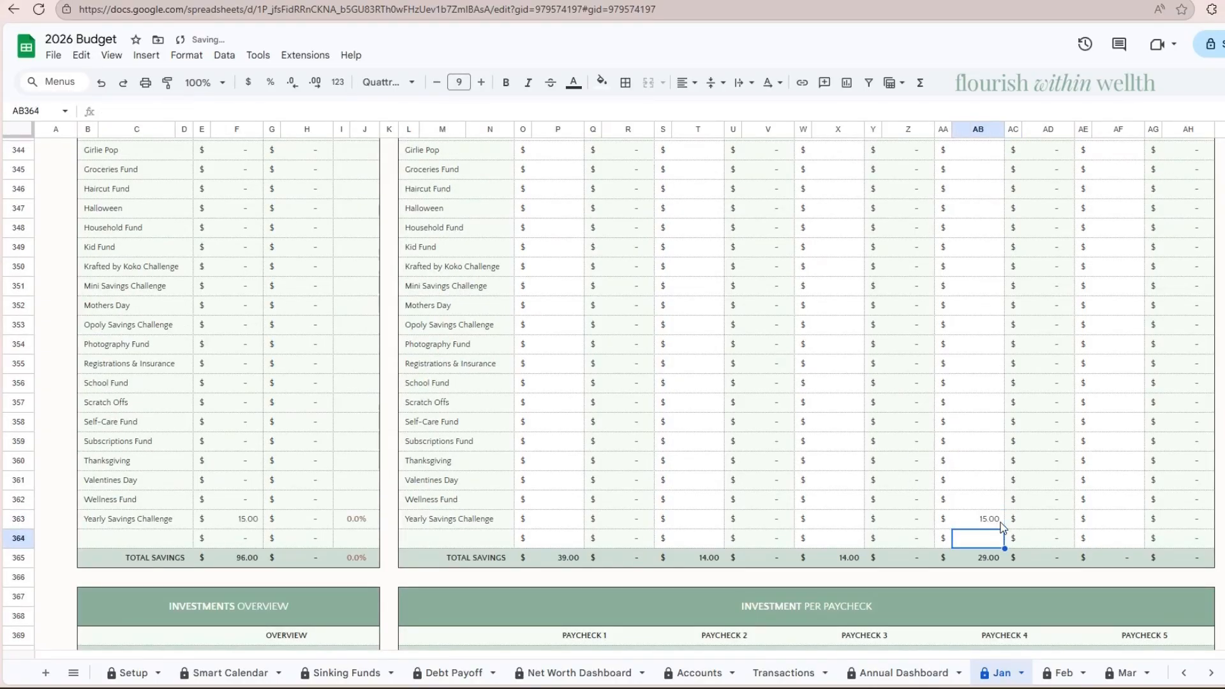
key(Up)
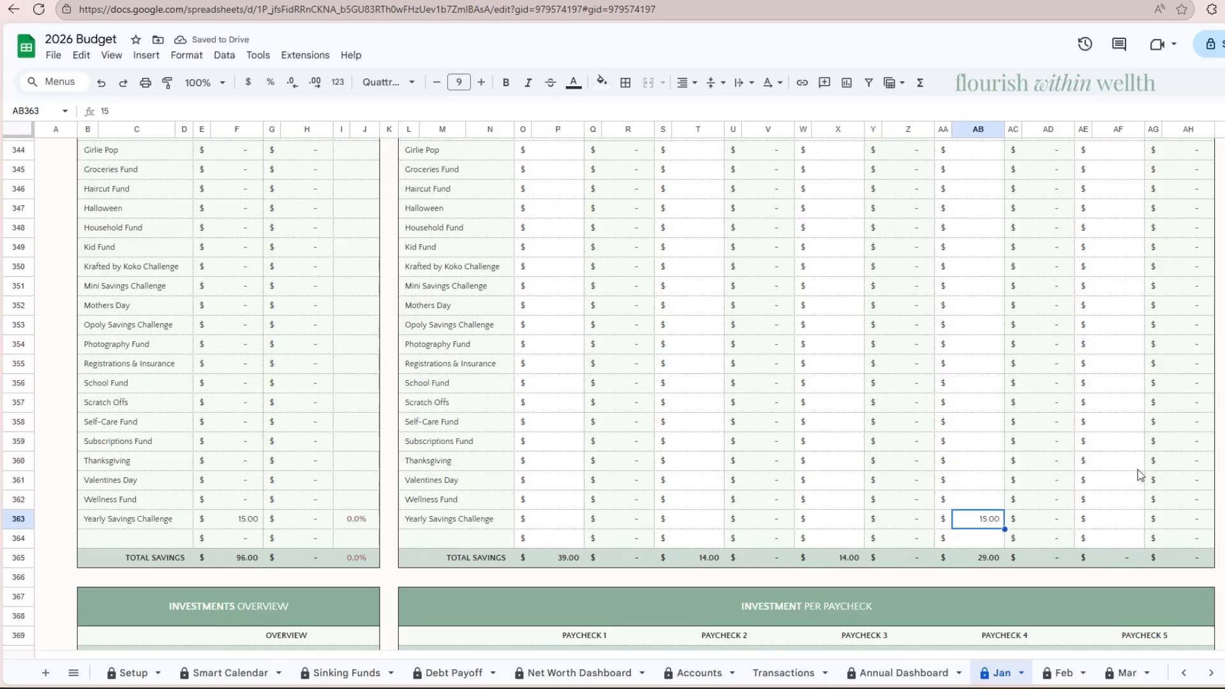
click(1218, 439)
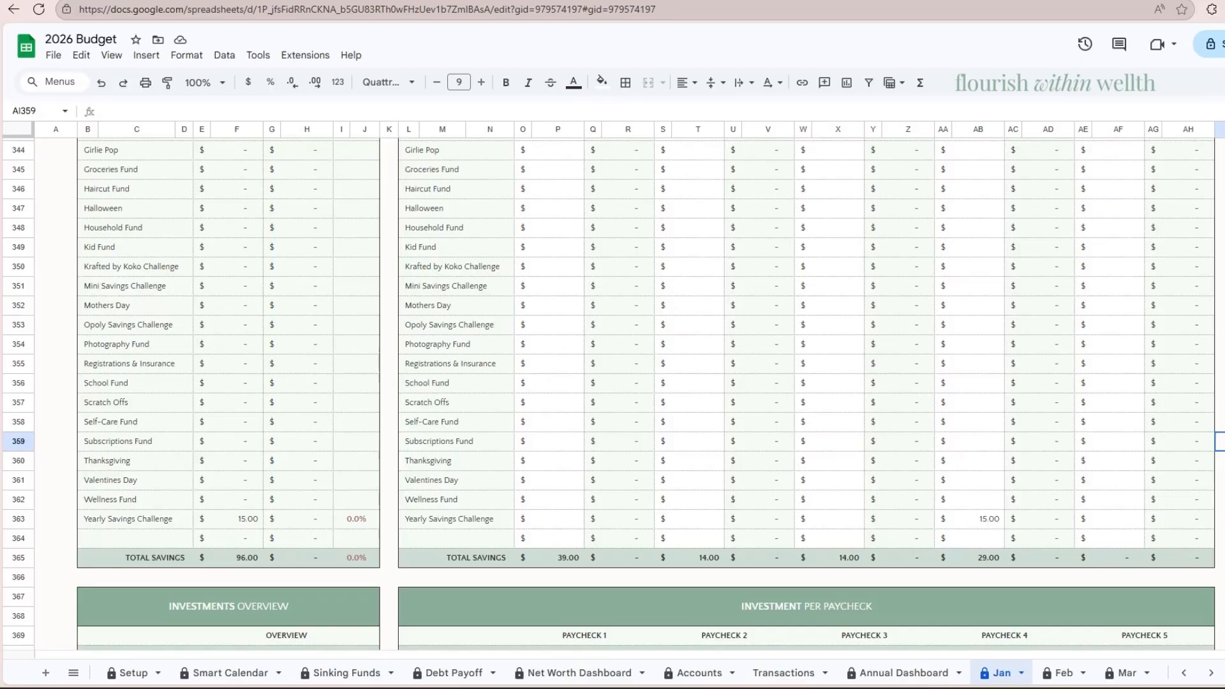
- Enter 15 as the expected Mini Savings Challenge amount for Paycheck 4
scroll(613, 395, up, 1)
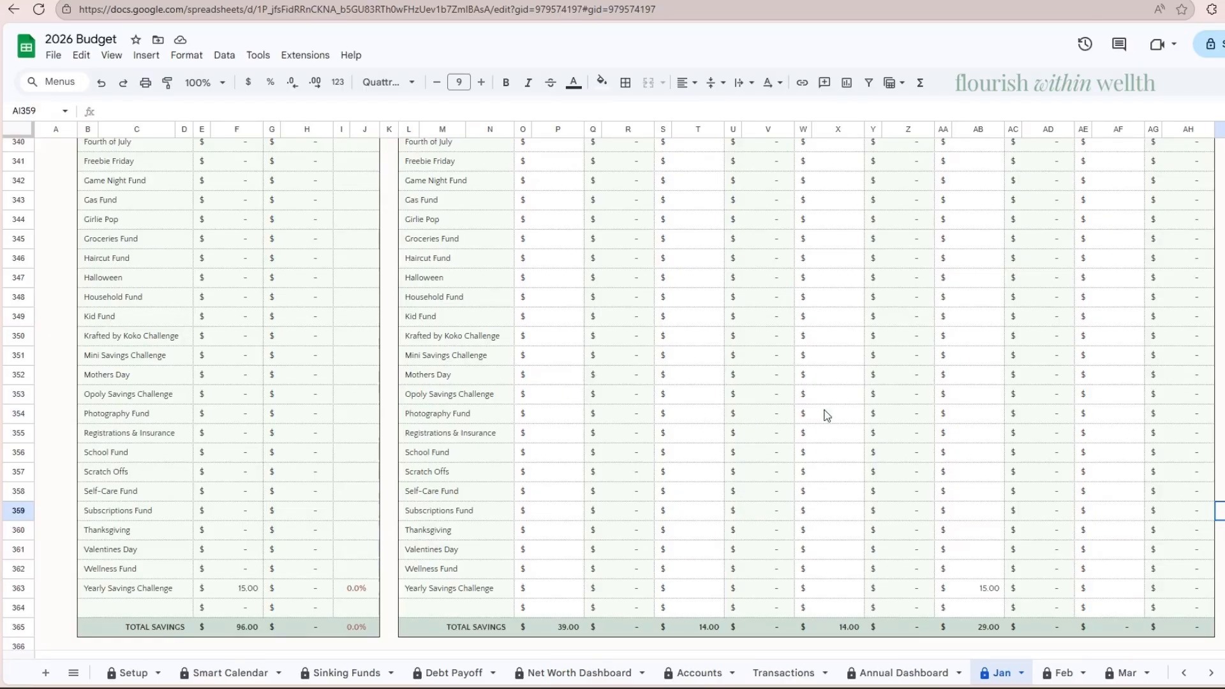
click(994, 360)
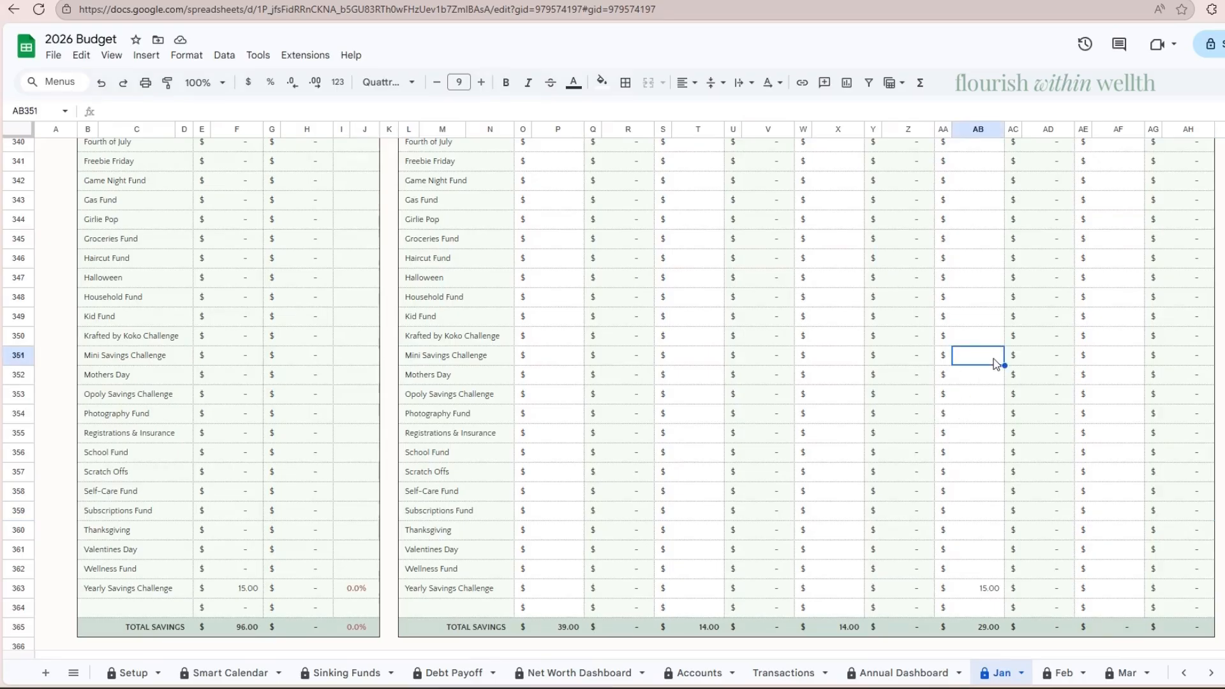
text(15)
key(Return)
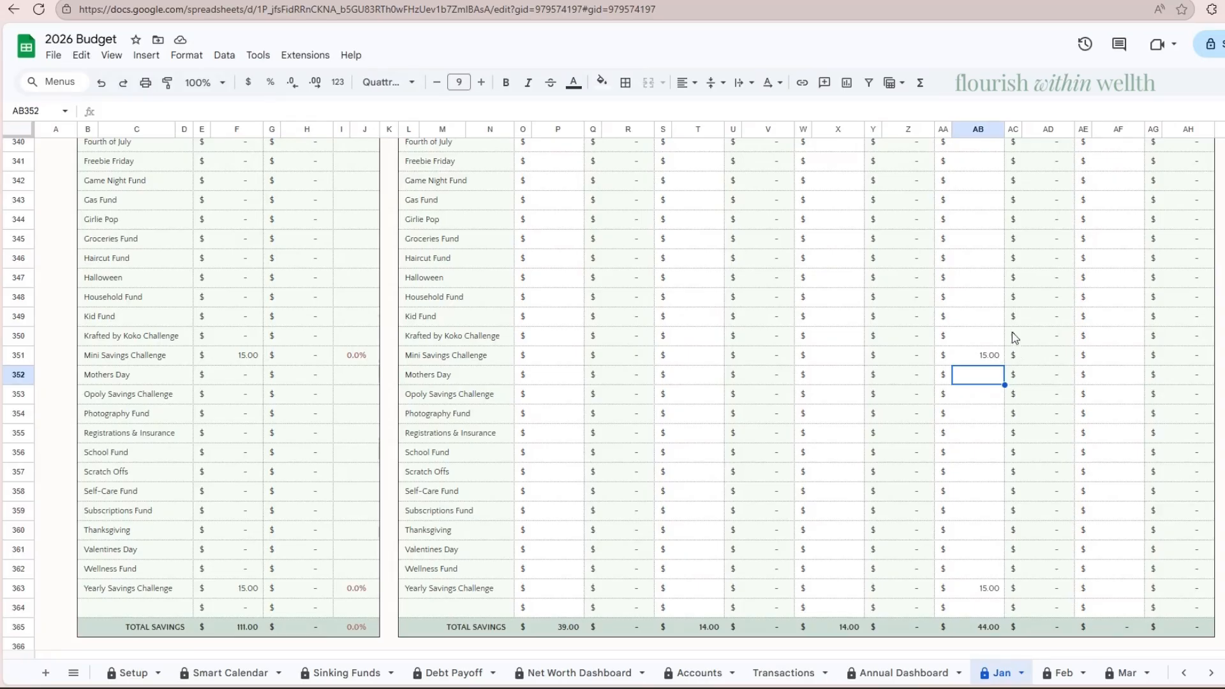
- In the Cash Flow Summary, link the expected Rollover of Paycheck 2 to the expected Total Leftover of Paycheck 1 with a formula
scroll(1186, 419, up, 5)
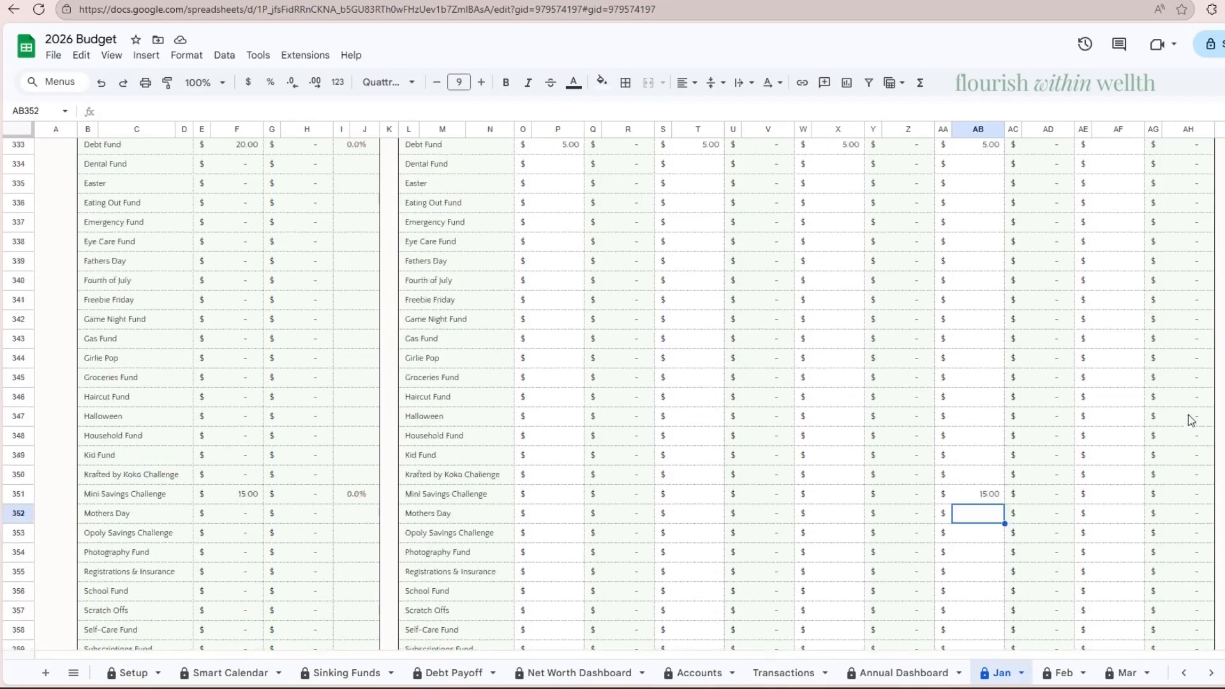
scroll(1190, 420, up, 20)
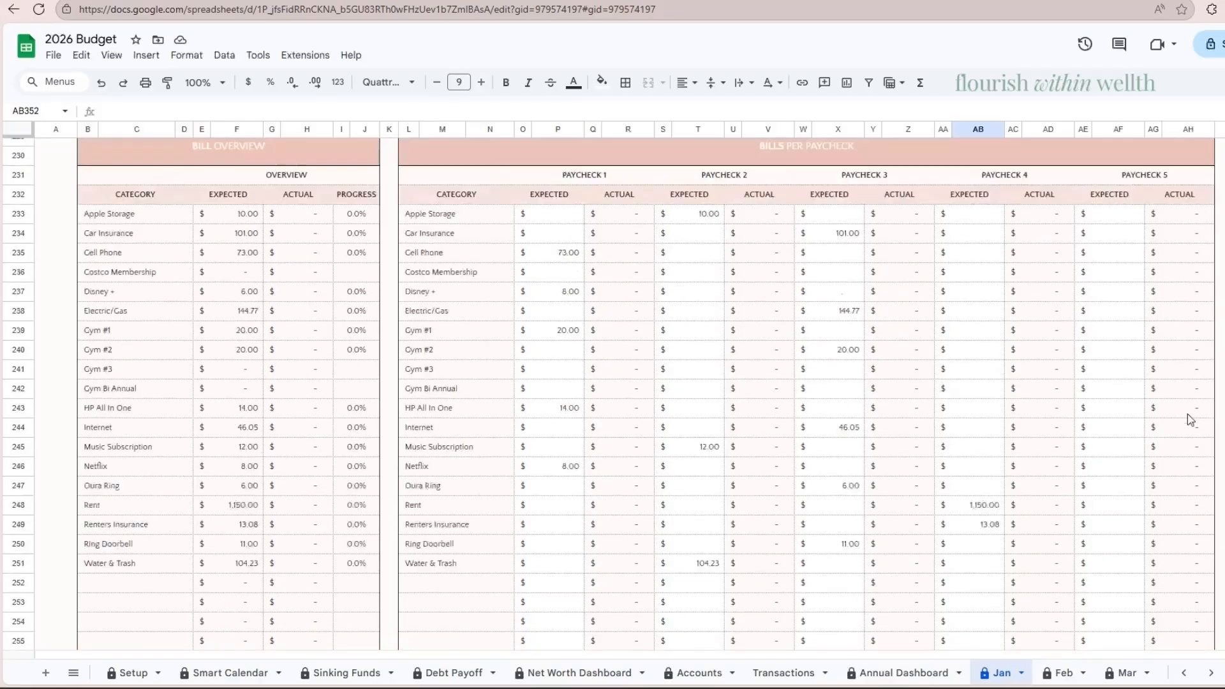
scroll(1188, 419, up, 20)
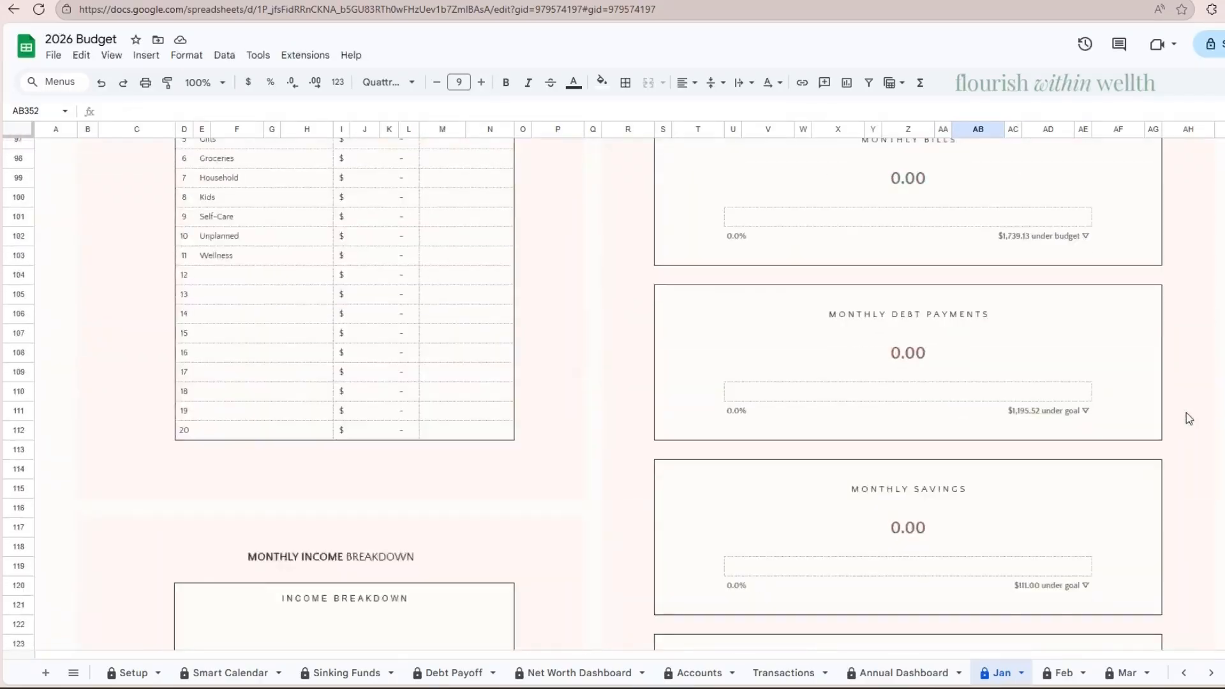
scroll(1187, 418, up, 17)
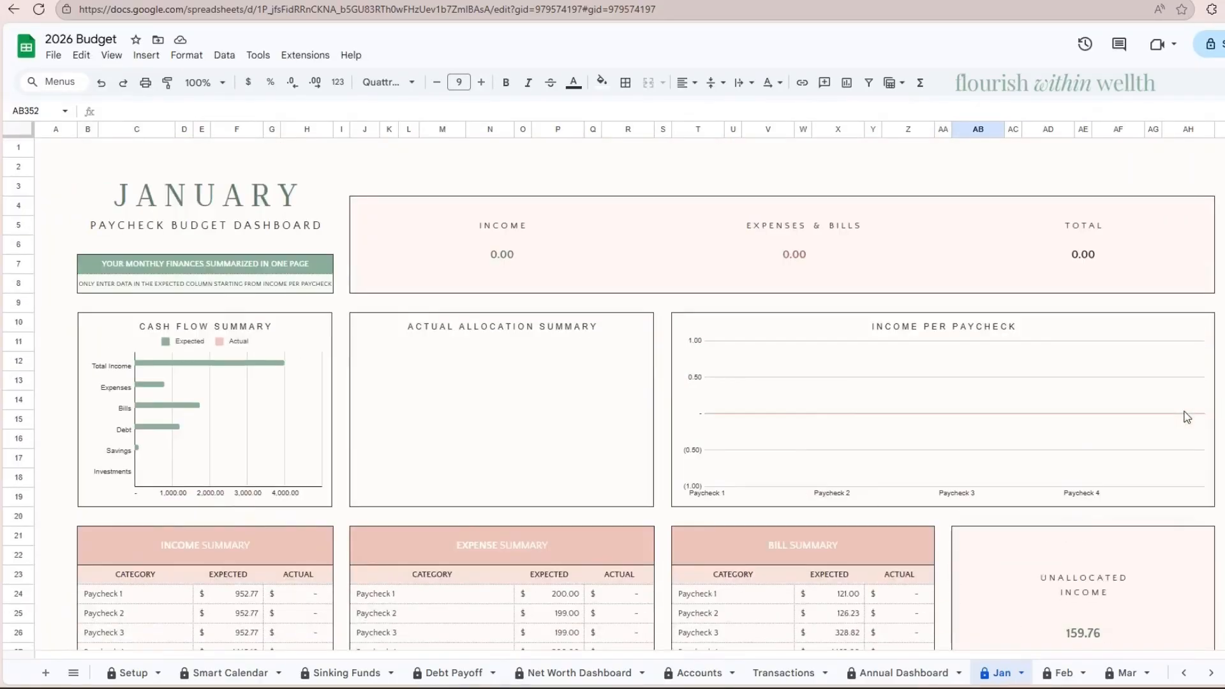
scroll(1187, 418, down, 8)
scroll(1187, 418, down, 4)
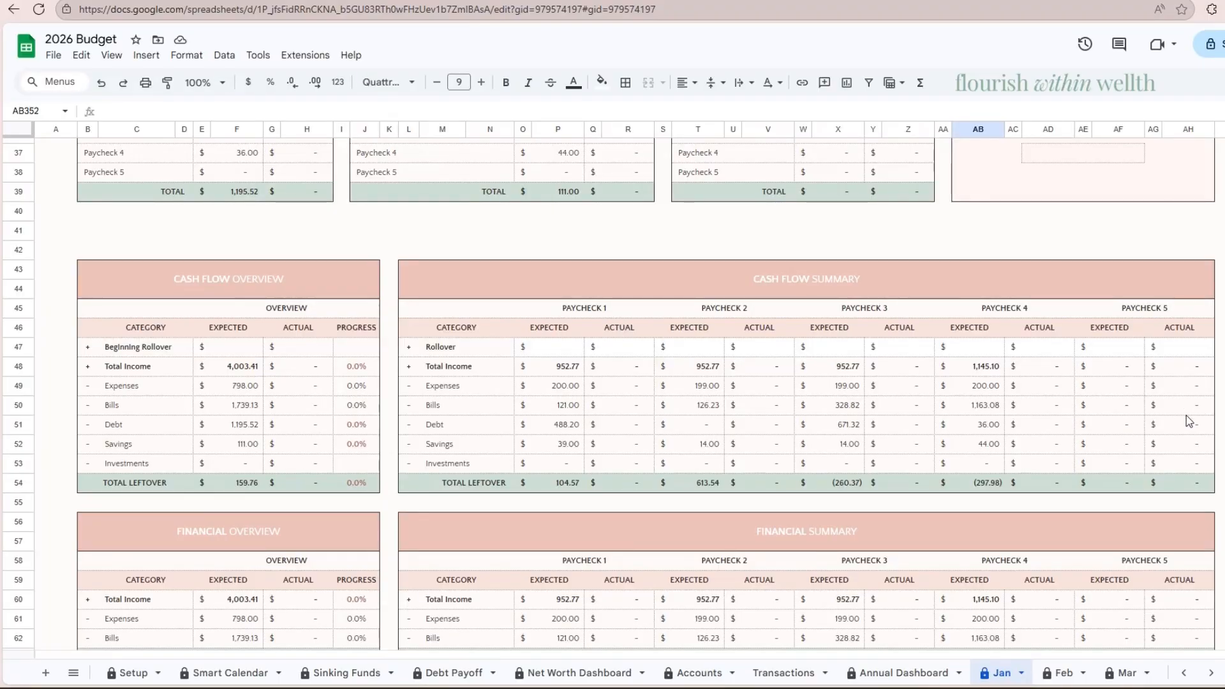
click(707, 346)
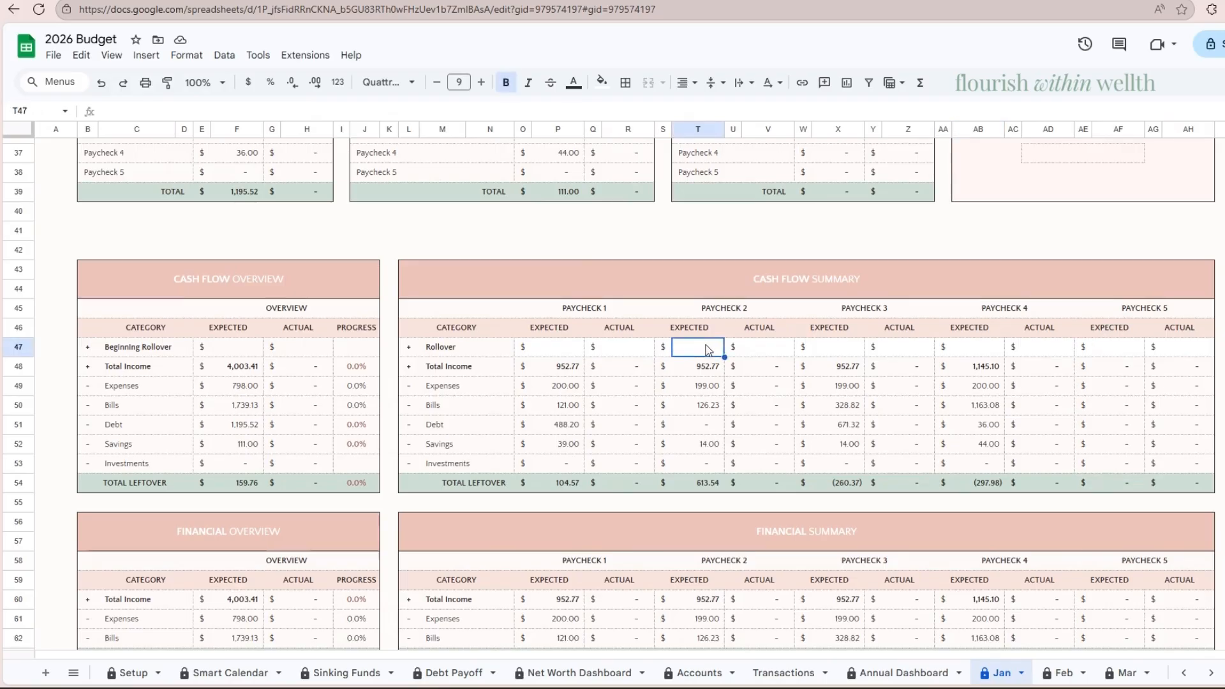
text(=)
click(573, 482)
key(Return)
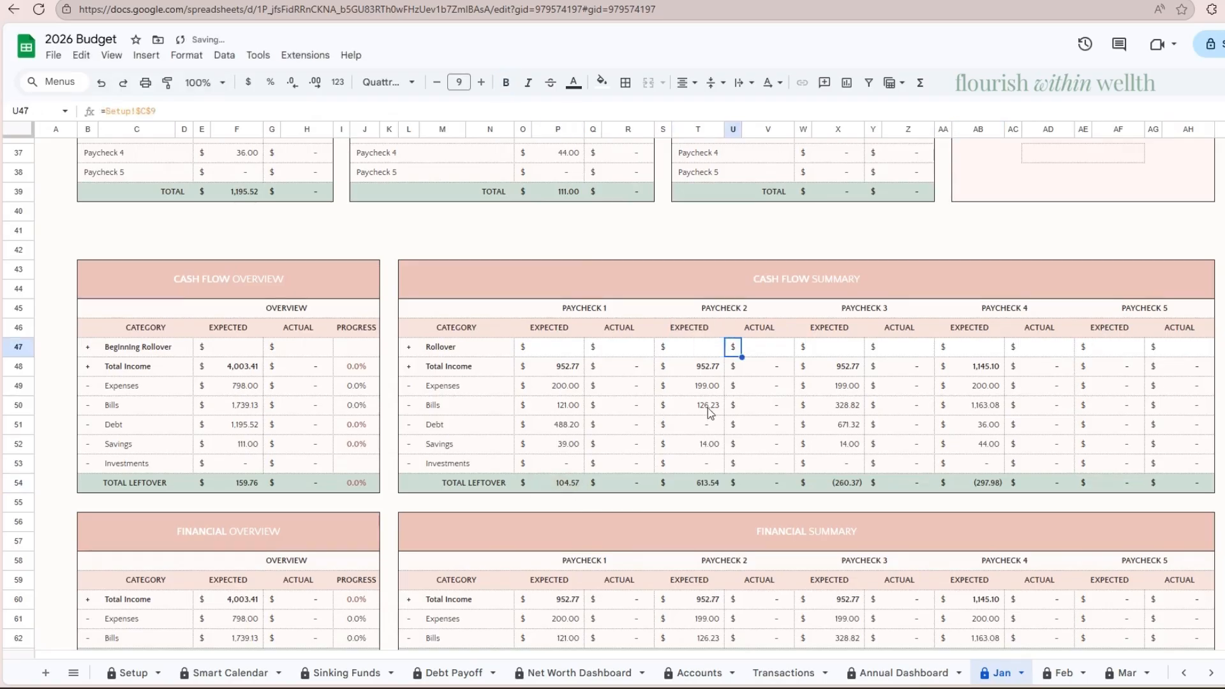
- Make the expected Rollover of Paycheck 3 reference the expected Total Leftover of Paycheck 2
click(830, 351)
text(=)
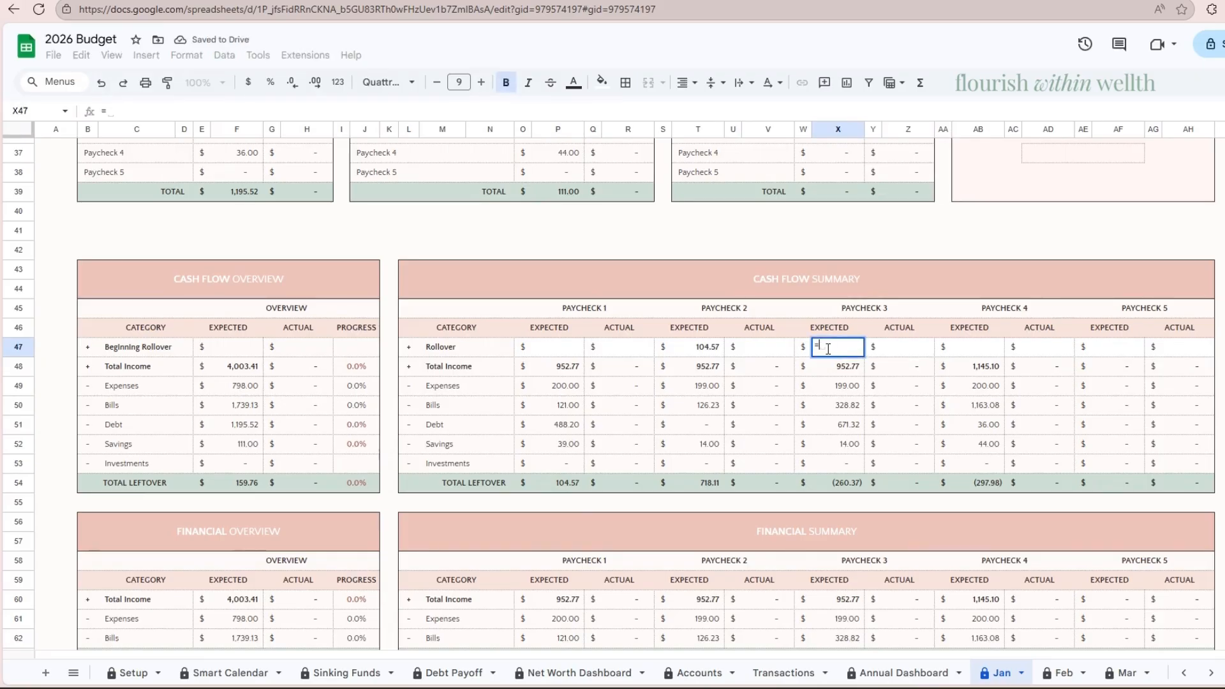
click(712, 483)
key(Tab)
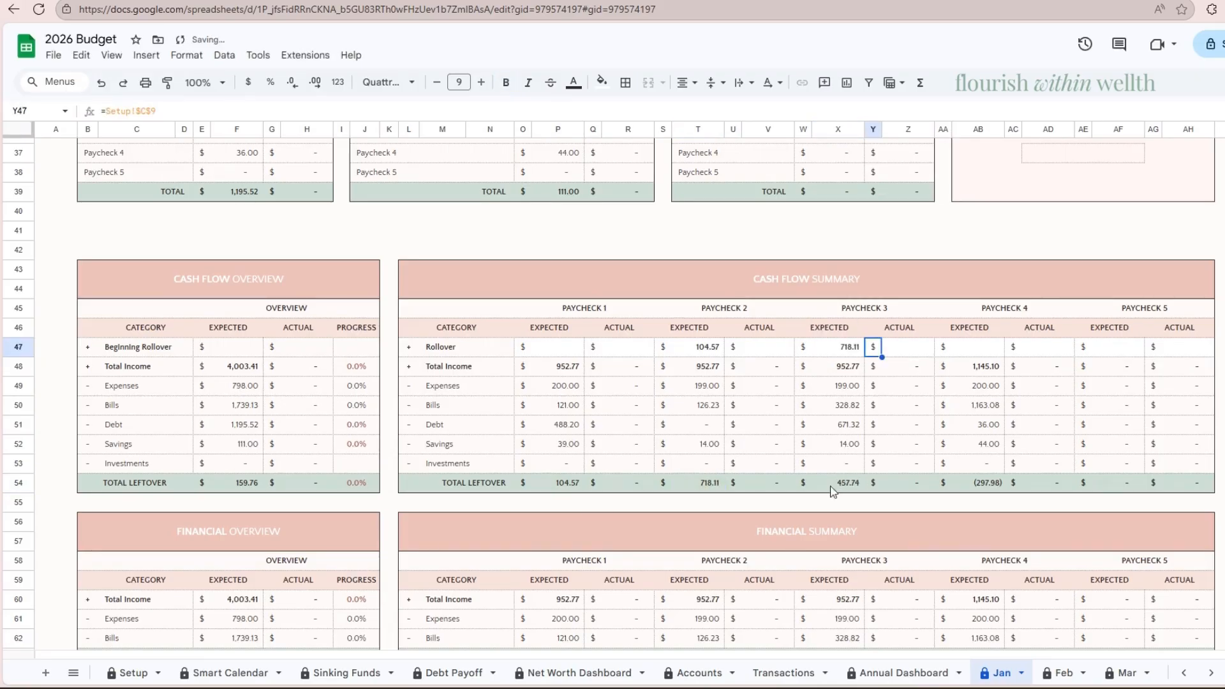
- Make the expected Rollover of Paycheck 4 reference the expected Total Leftover of Paycheck 3
click(948, 349)
click(967, 351)
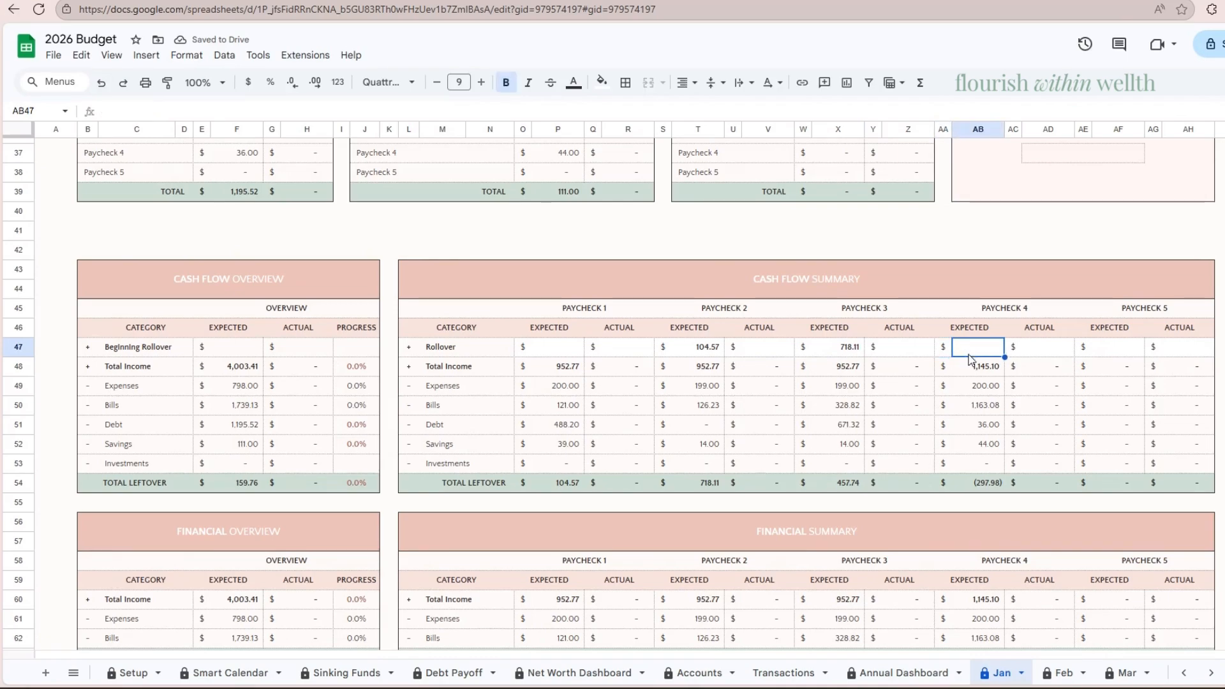
text(=)
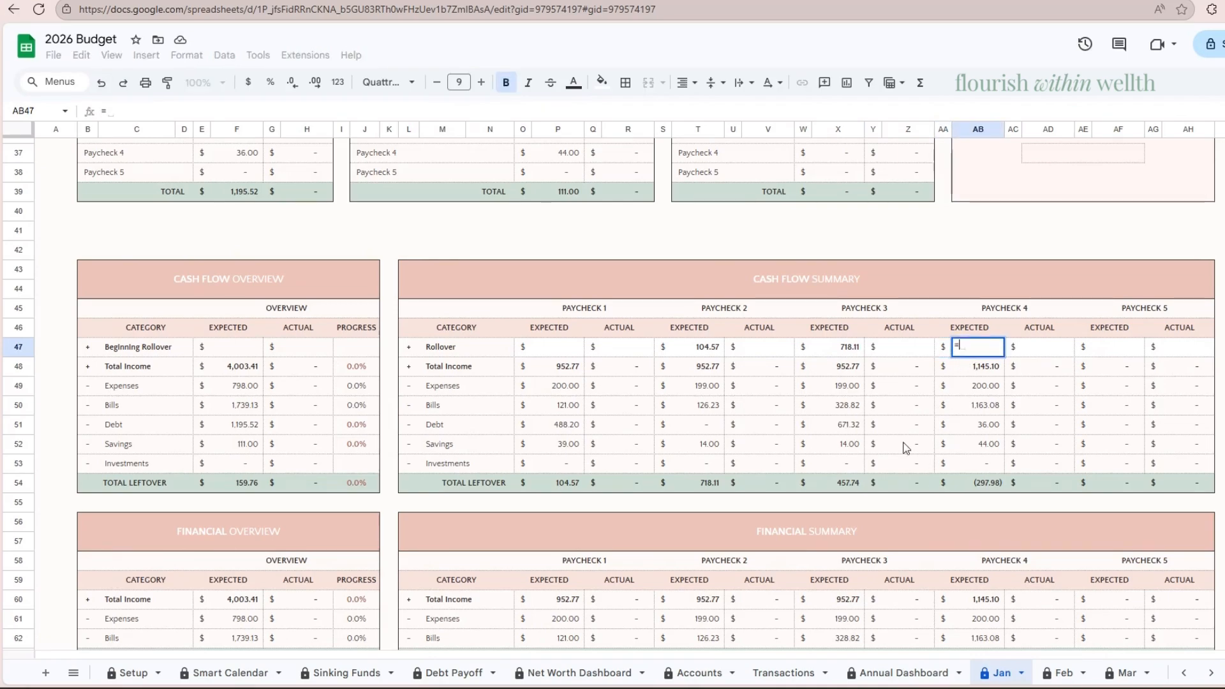
click(830, 480)
key(Tab)
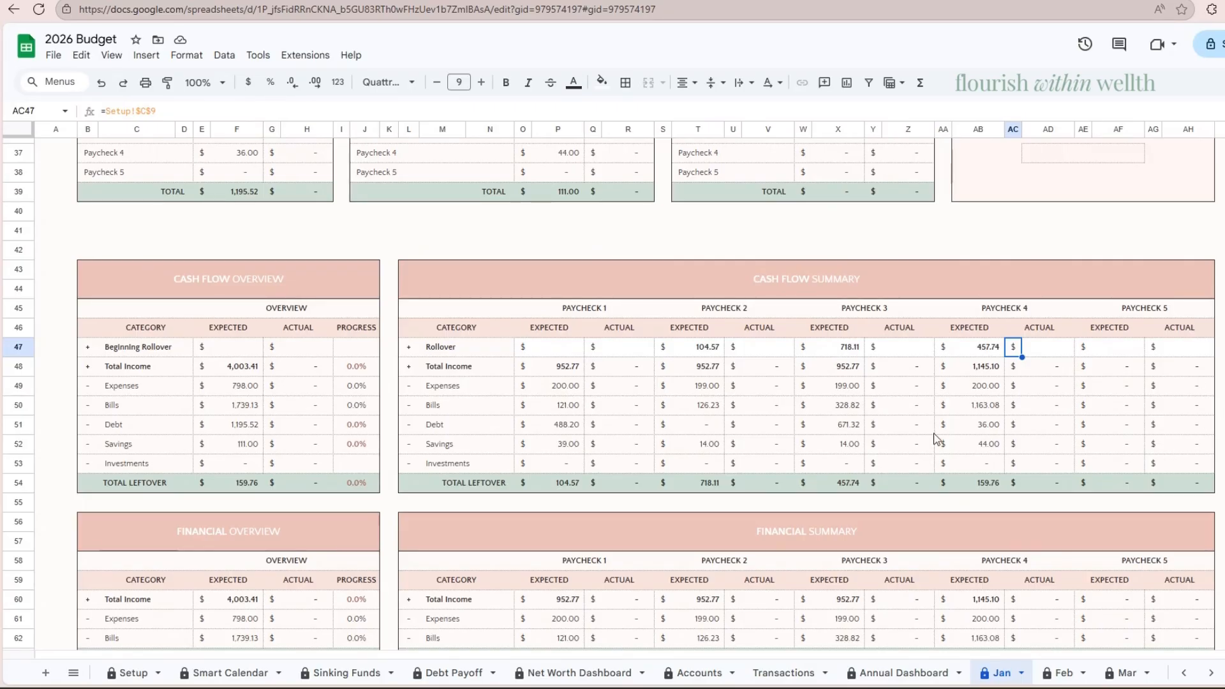
- Review the dashboard summaries and select the expected Rollover cell for Paycheck 1 in the Cash Flow Summary
scroll(970, 493, up, 7)
scroll(975, 497, down, 6)
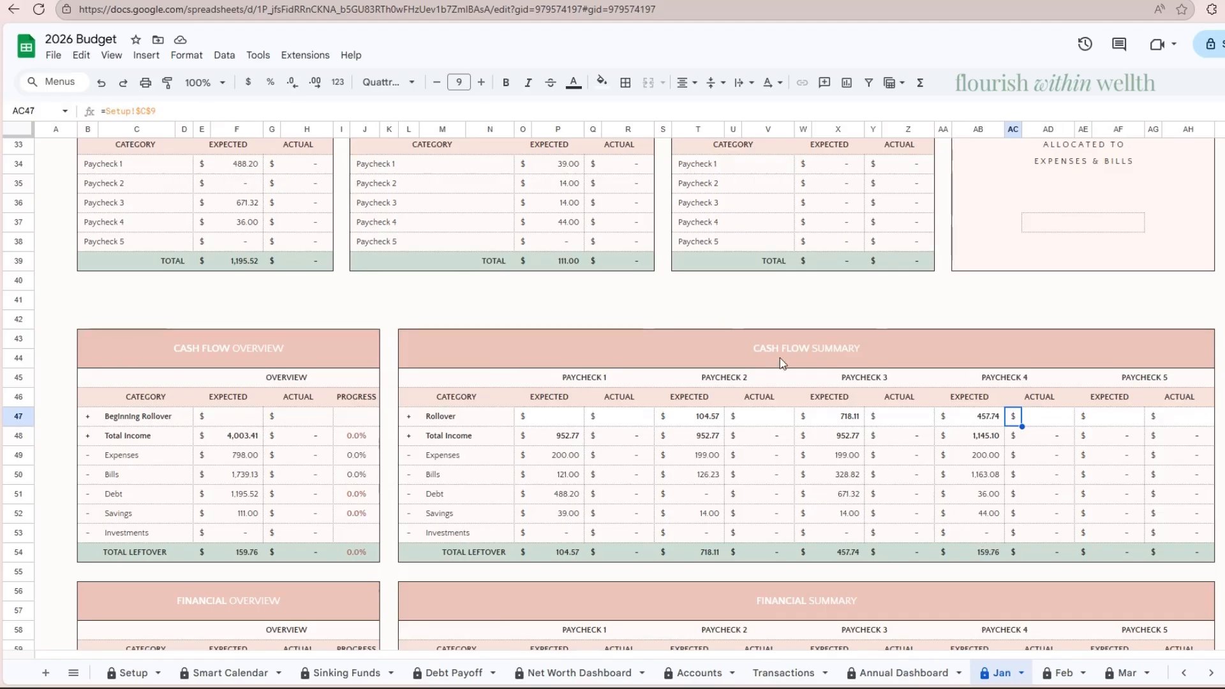
click(571, 416)
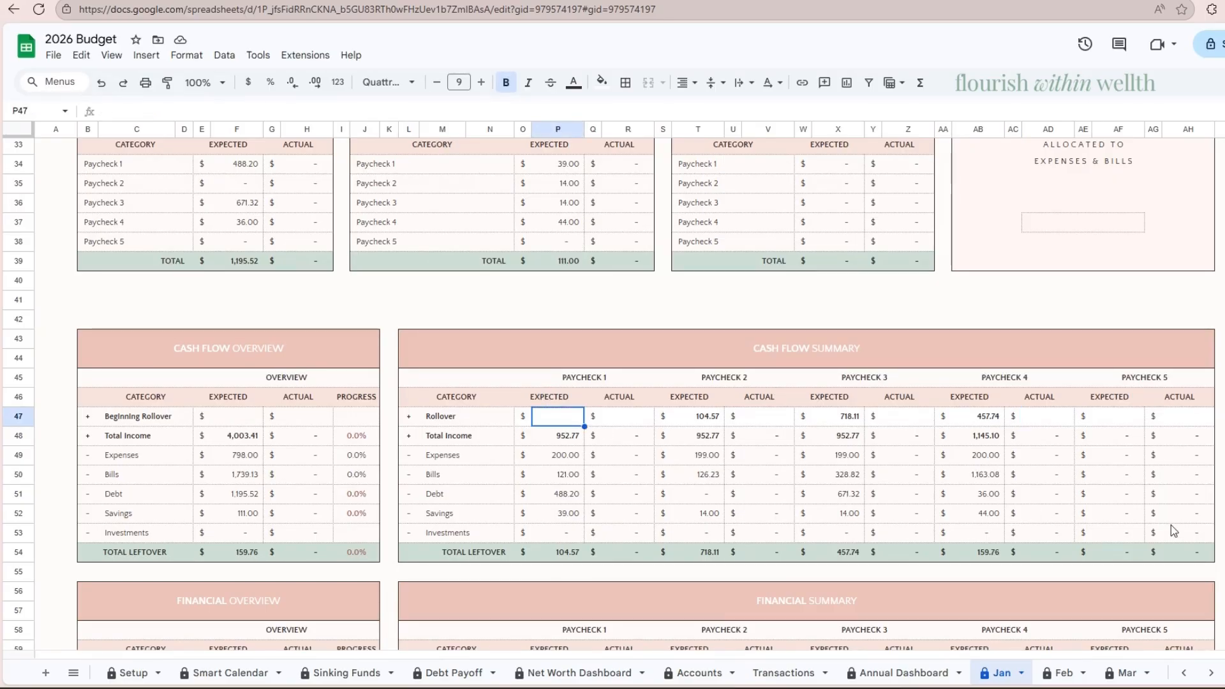
scroll(1146, 479, down, 2)
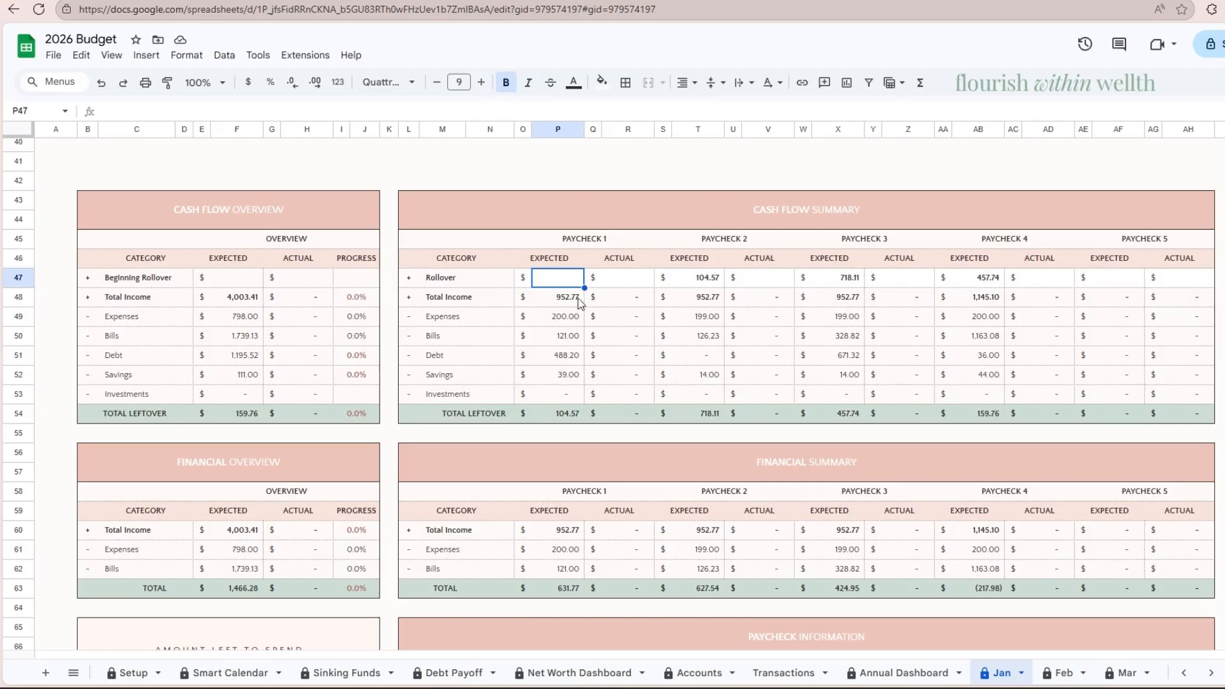
- Review the expected January income in the Income Overview and Income per Paycheck tables, including the Paycheck and Health Savings Account rows
scroll(572, 307, down, 15)
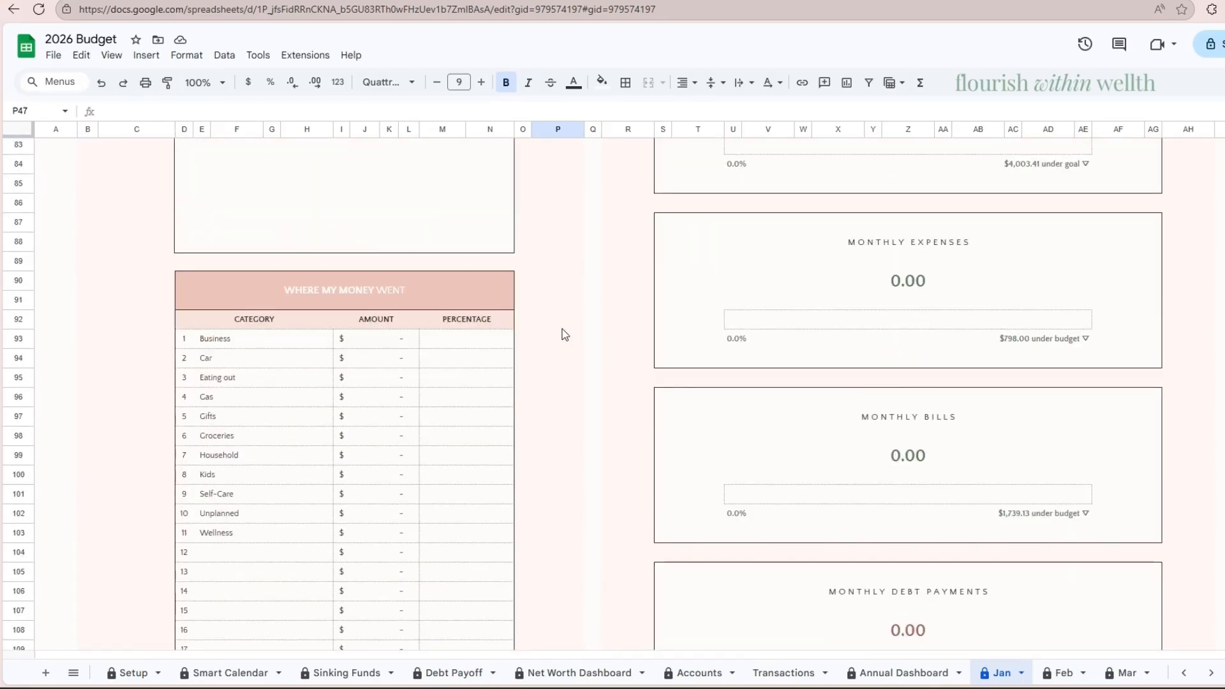
scroll(591, 343, down, 12)
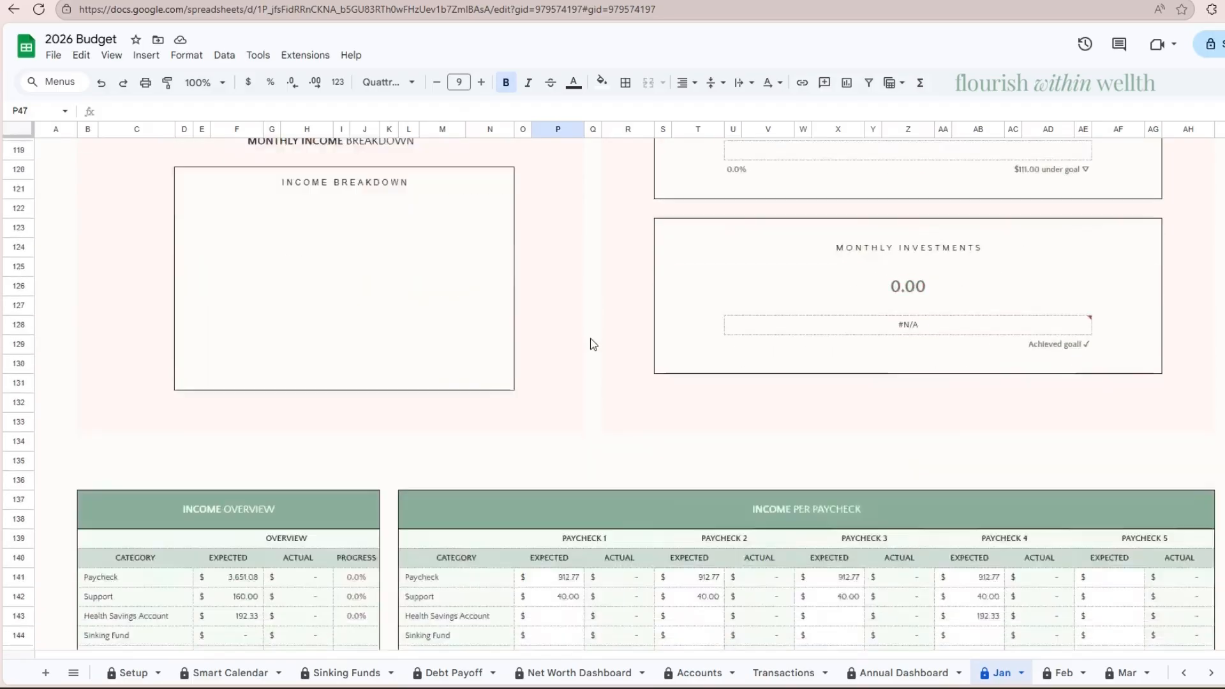
scroll(593, 344, down, 5)
click(559, 302)
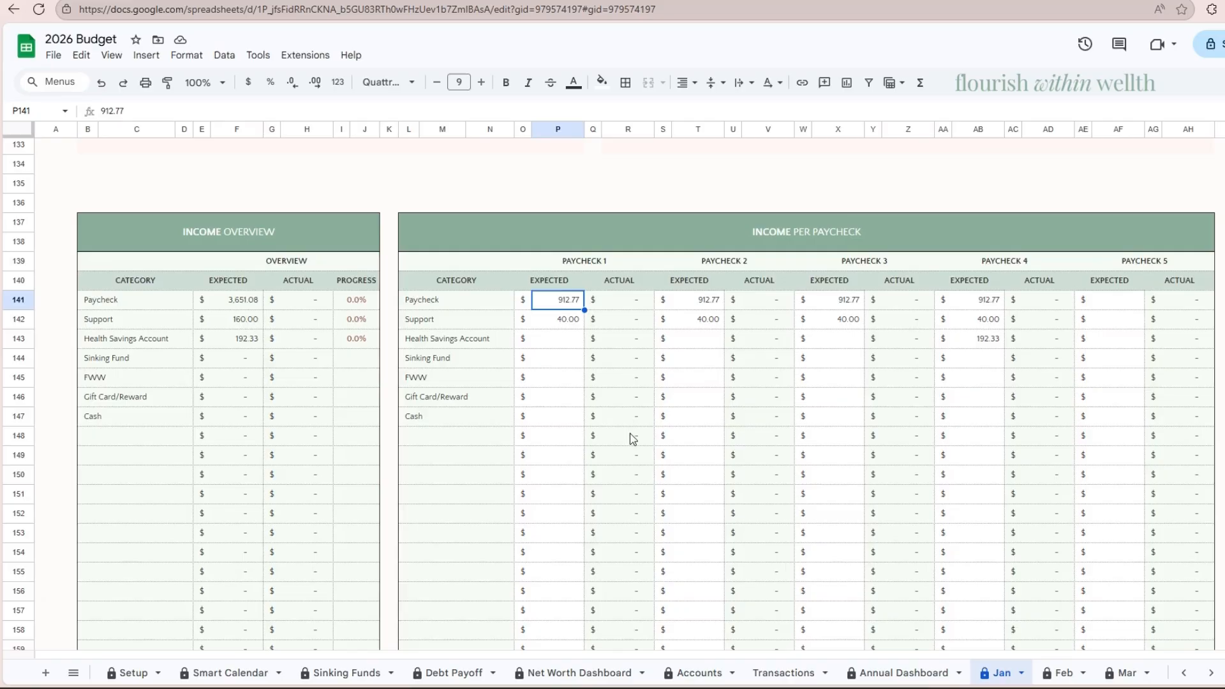
click(256, 345)
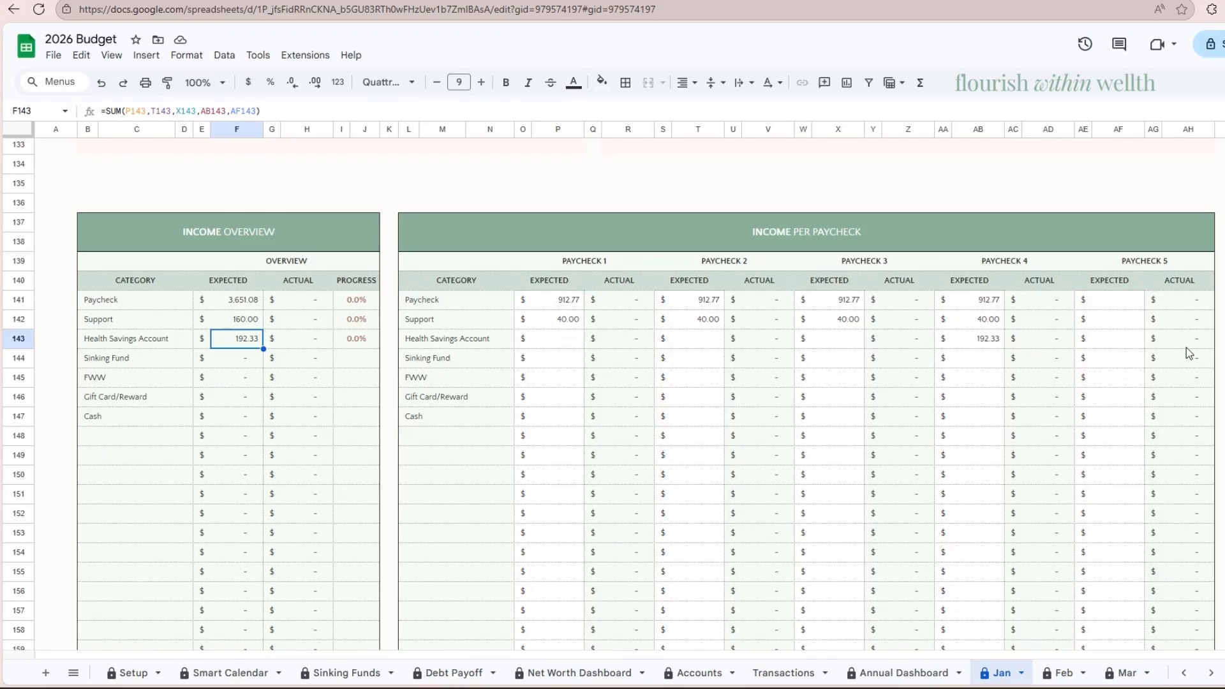
- Review the expected Eating out, Gas, Groceries, Household and Kids amounts in the Expense Overview
scroll(1185, 347, down, 15)
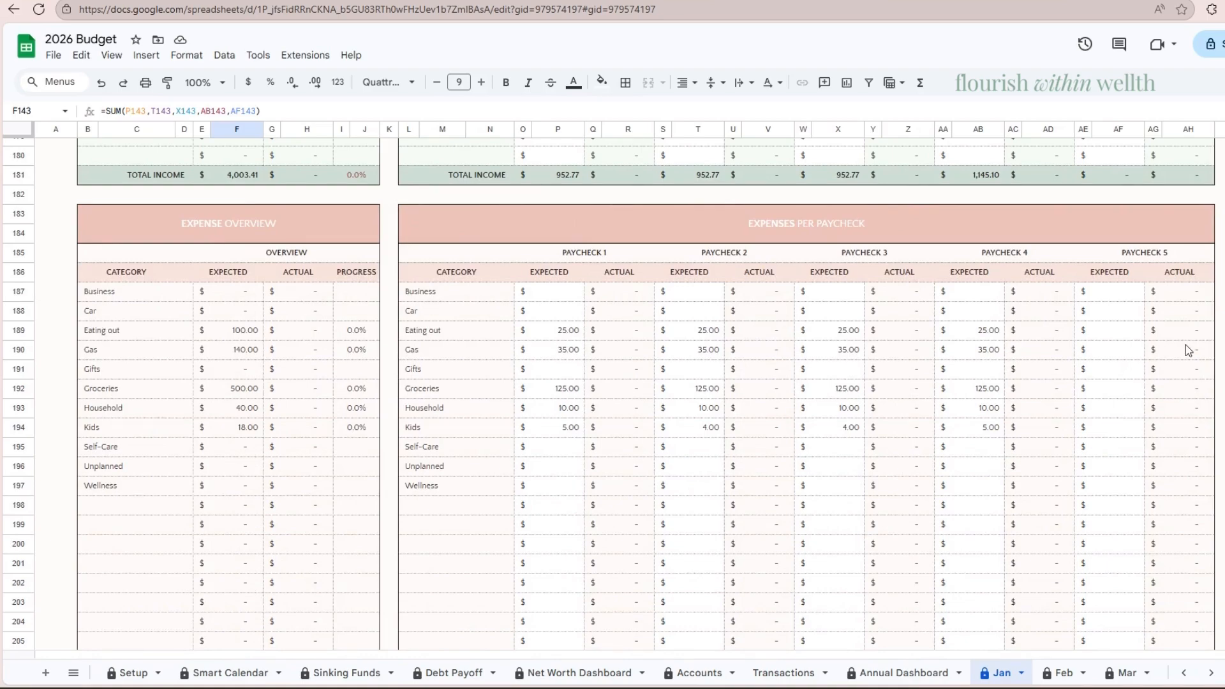
click(129, 326)
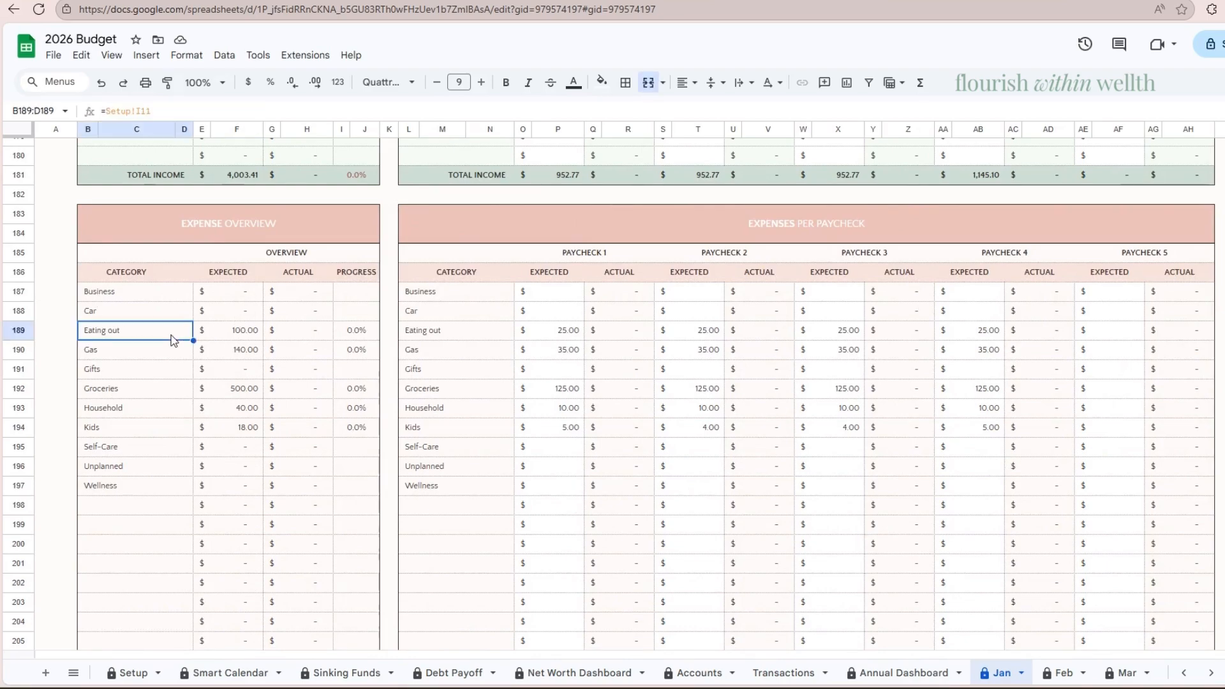
click(257, 356)
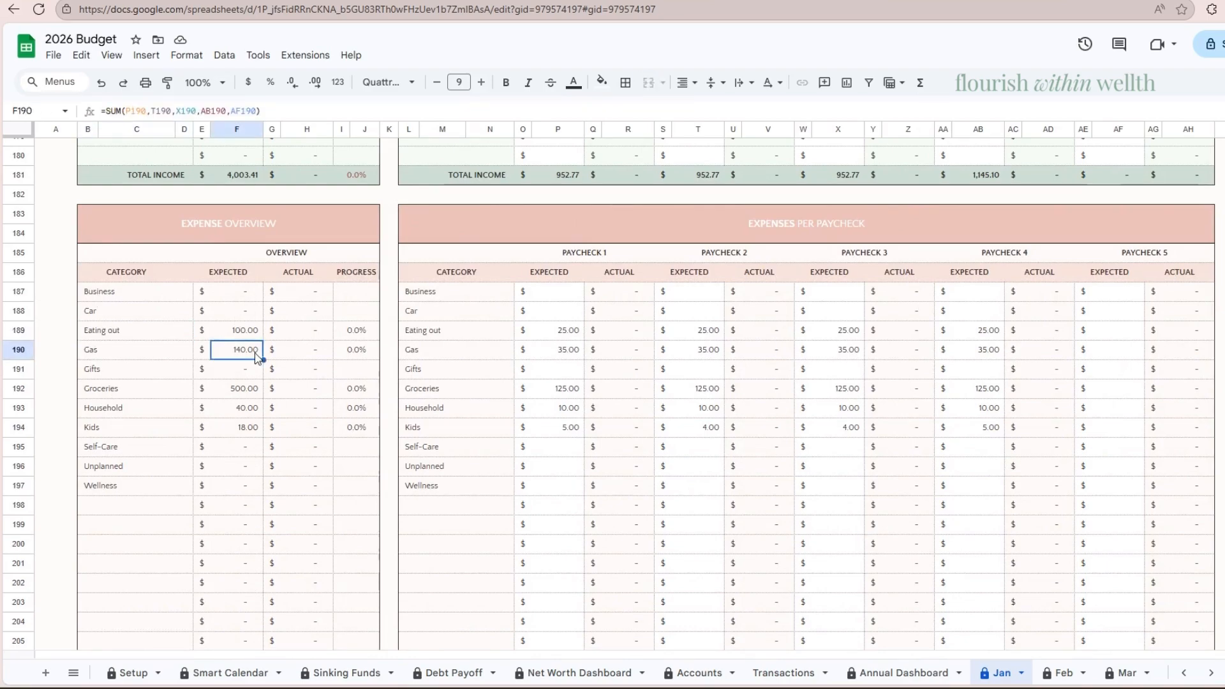
click(260, 387)
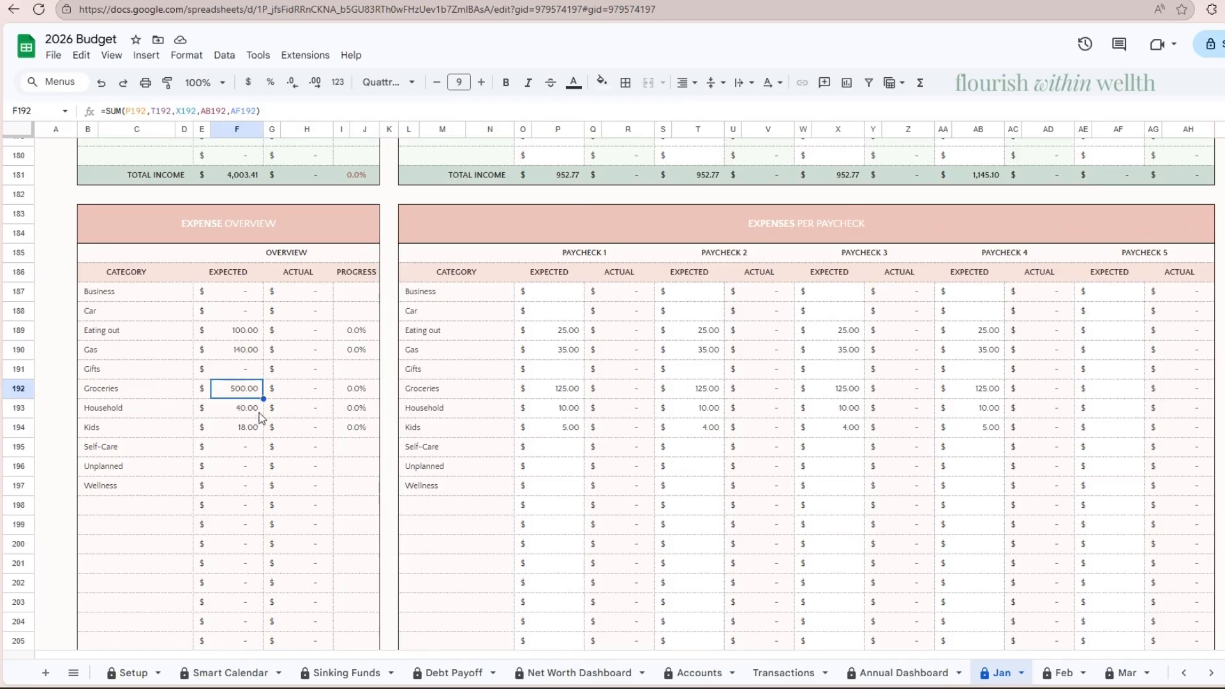
click(259, 412)
click(255, 426)
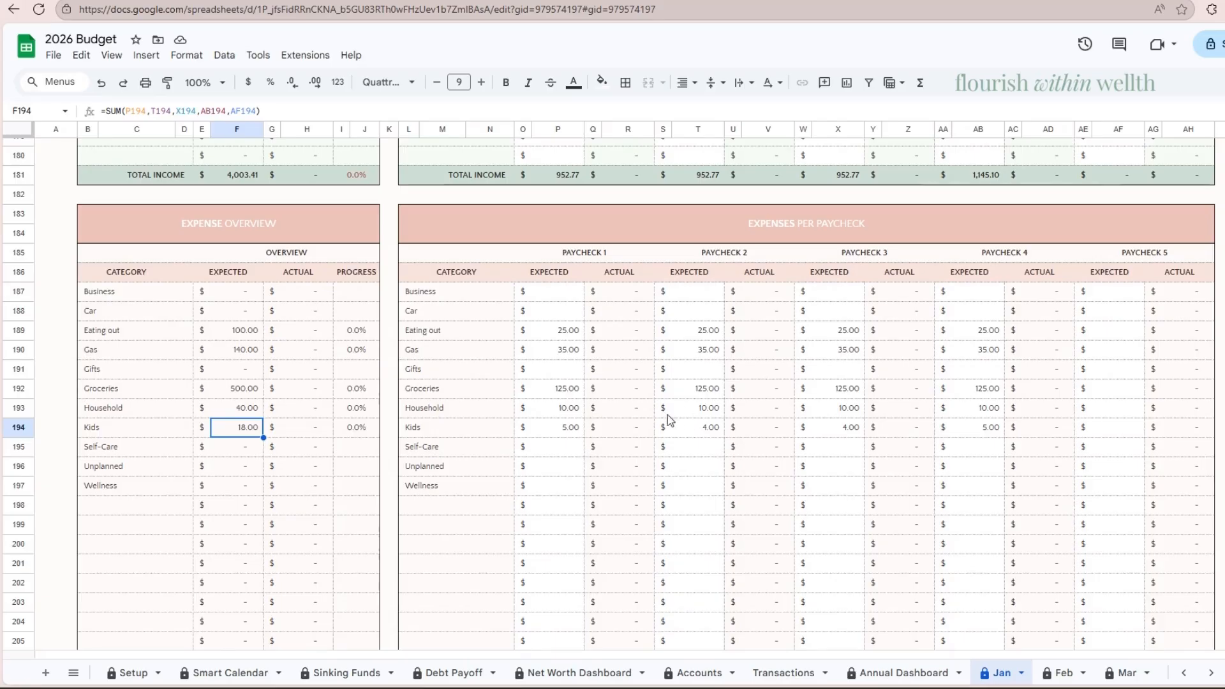
scroll(668, 420, down, 3)
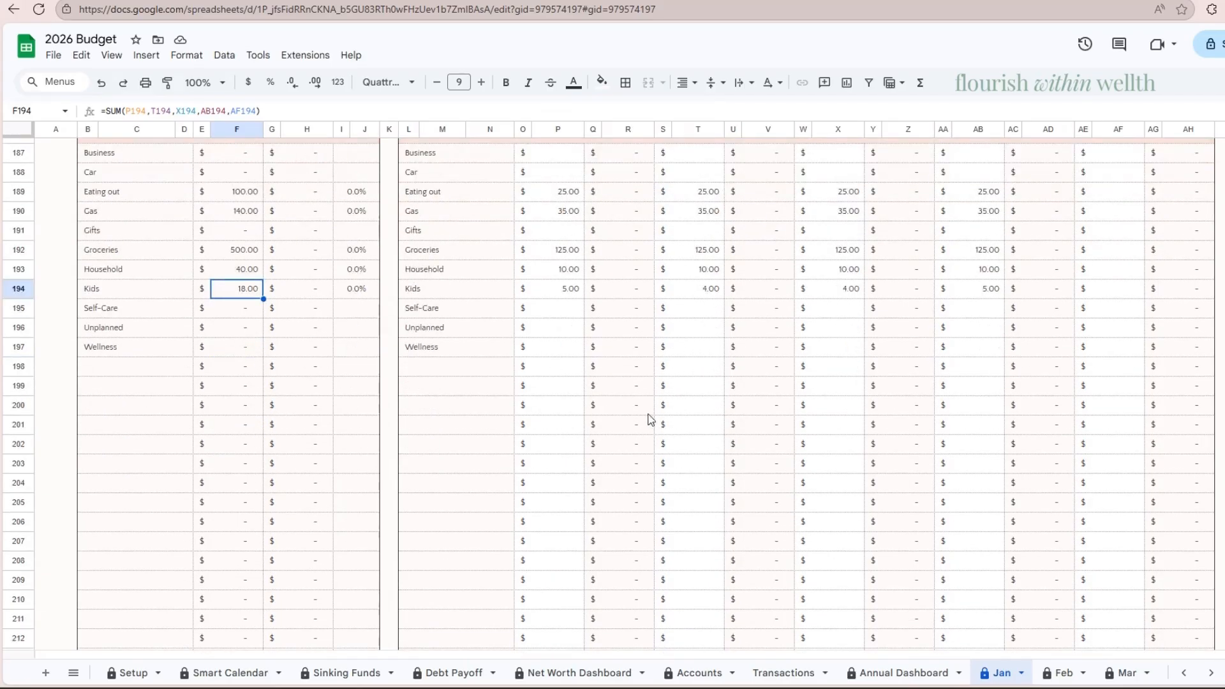
scroll(645, 411, up, 3)
- Go through the expected amounts in the Bill Overview one by one, from Apple Storage to Water & Trash
scroll(643, 410, down, 10)
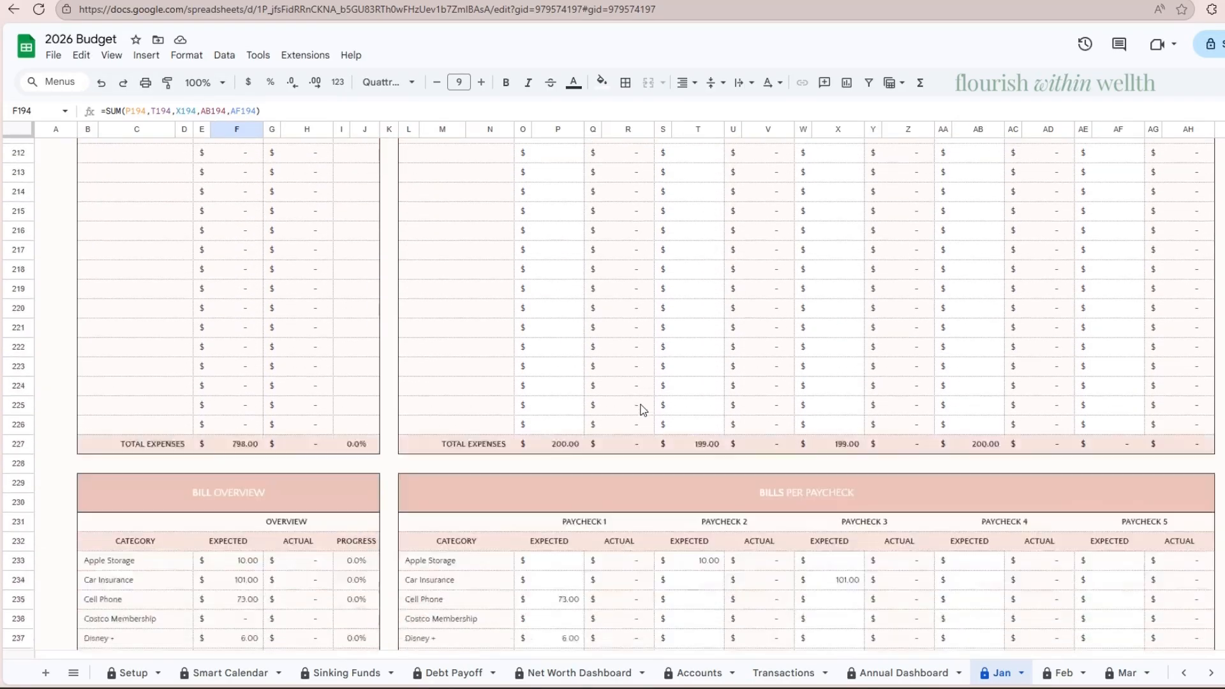
scroll(643, 408, down, 2)
scroll(628, 401, down, 2)
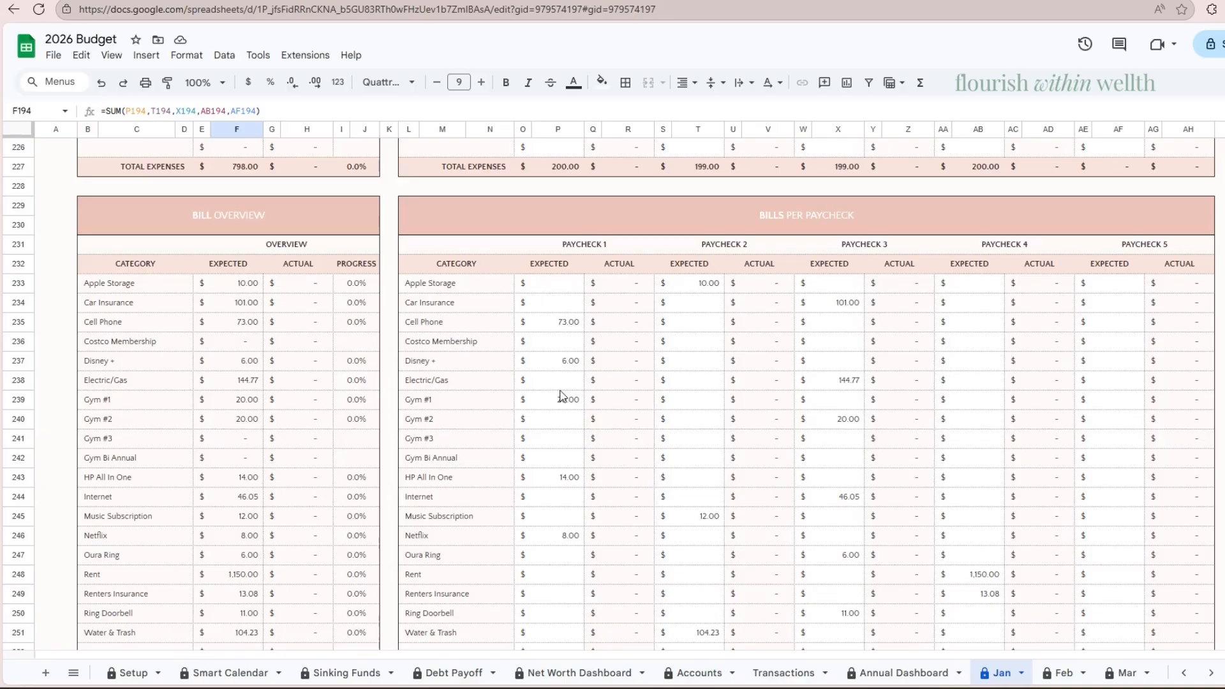
scroll(559, 391, down, 1)
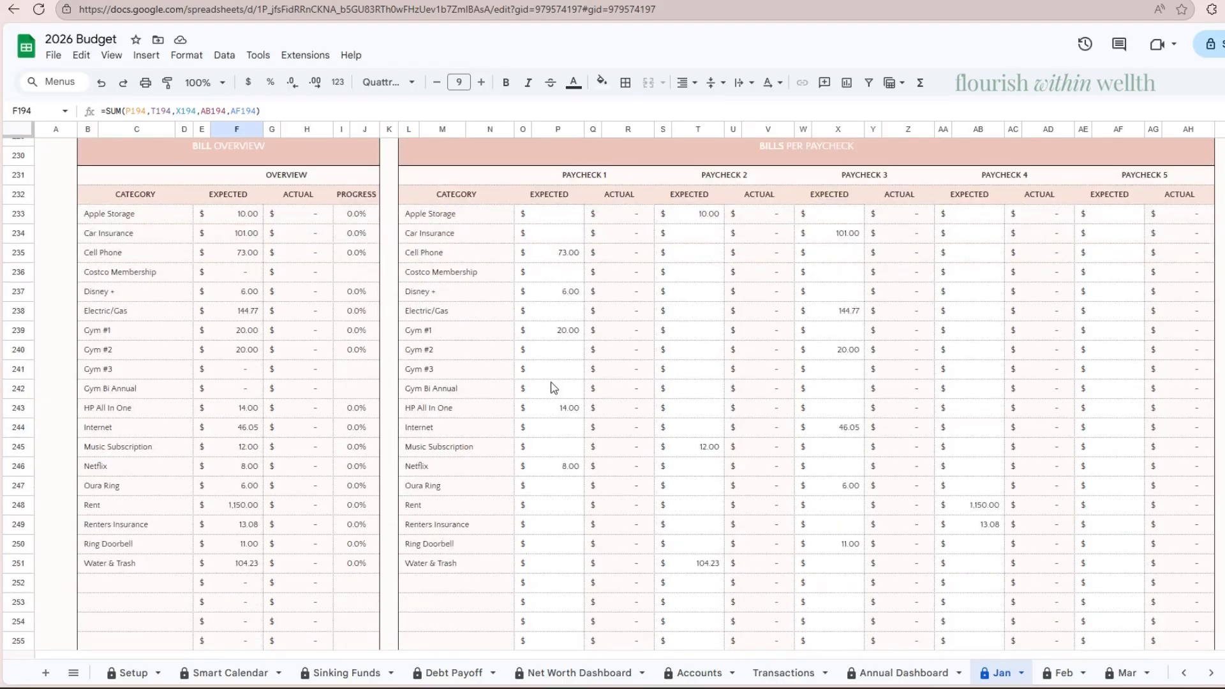
click(231, 234)
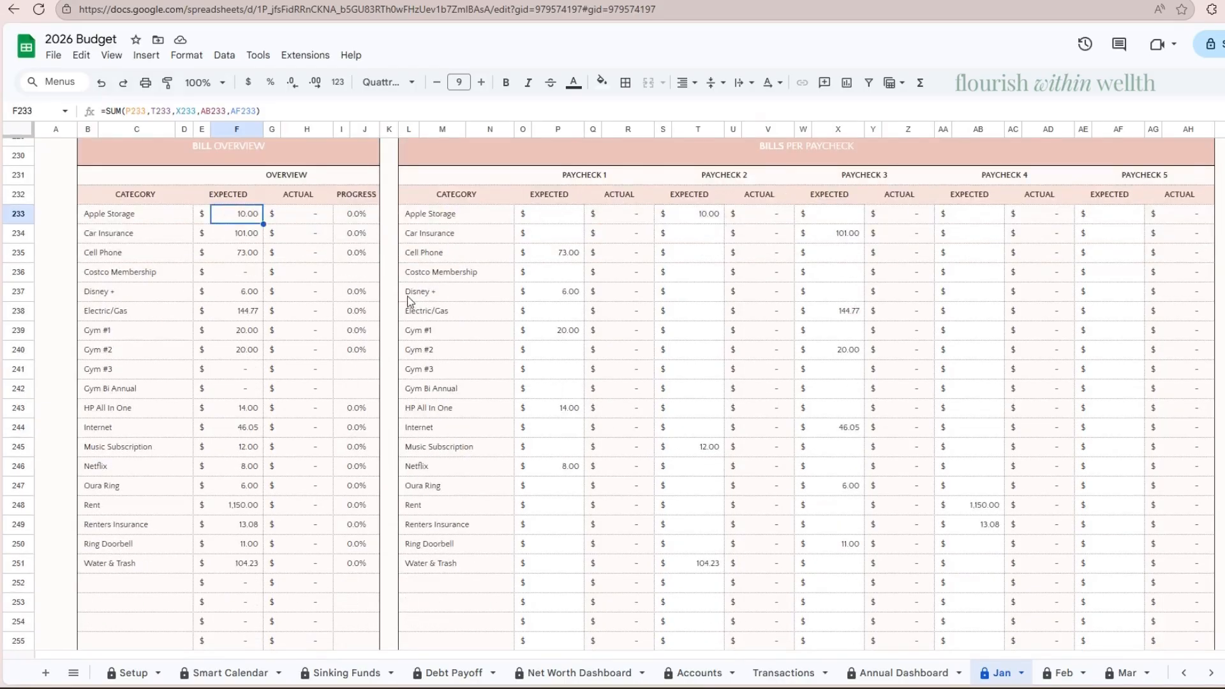
key(Down)
key(Down)
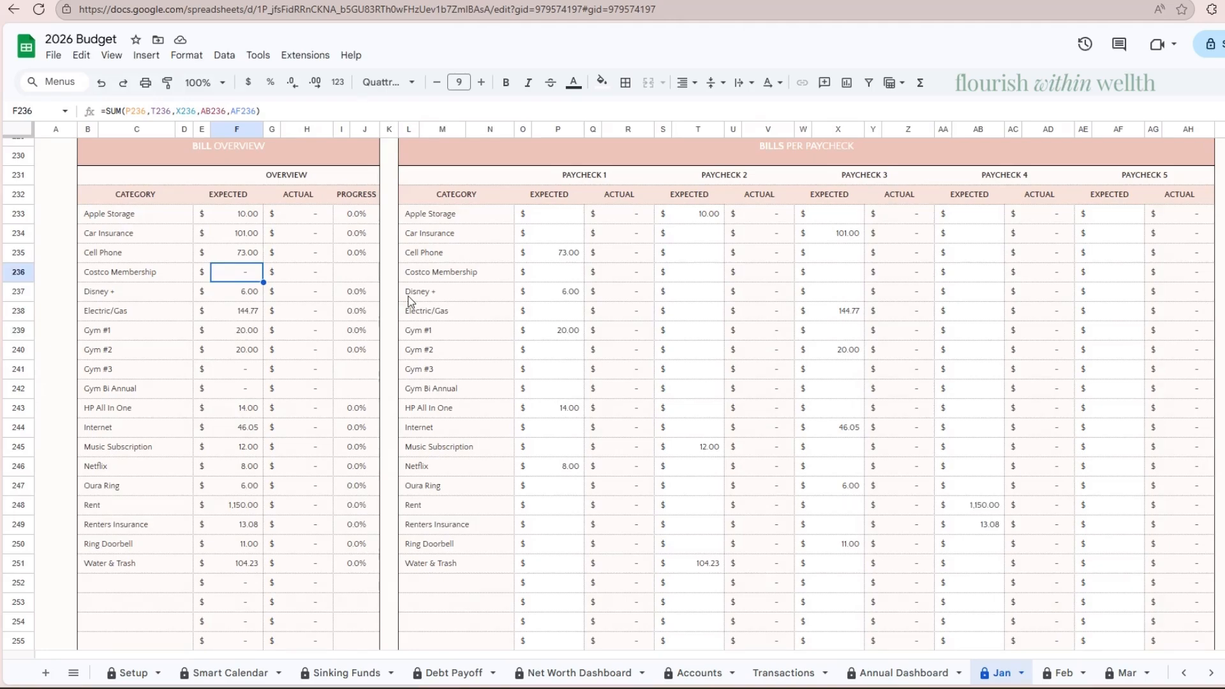
key(Down)
key(Down)
key(Down)
key(Down)
key(Down)
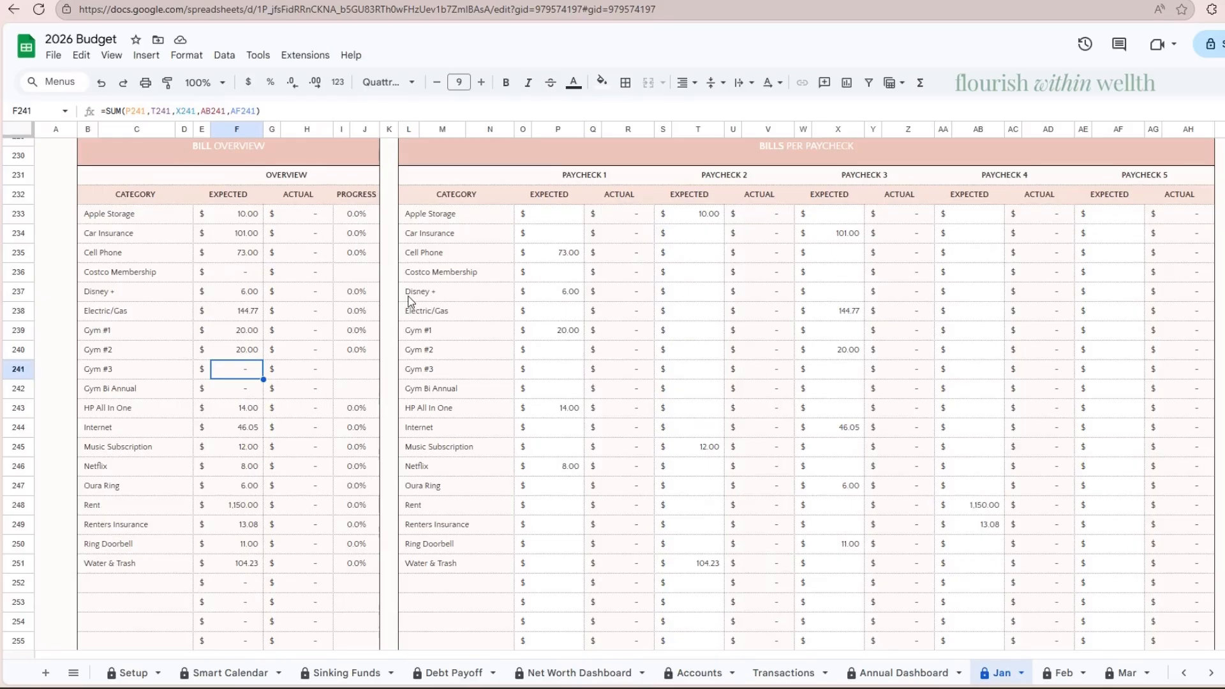
key(Down)
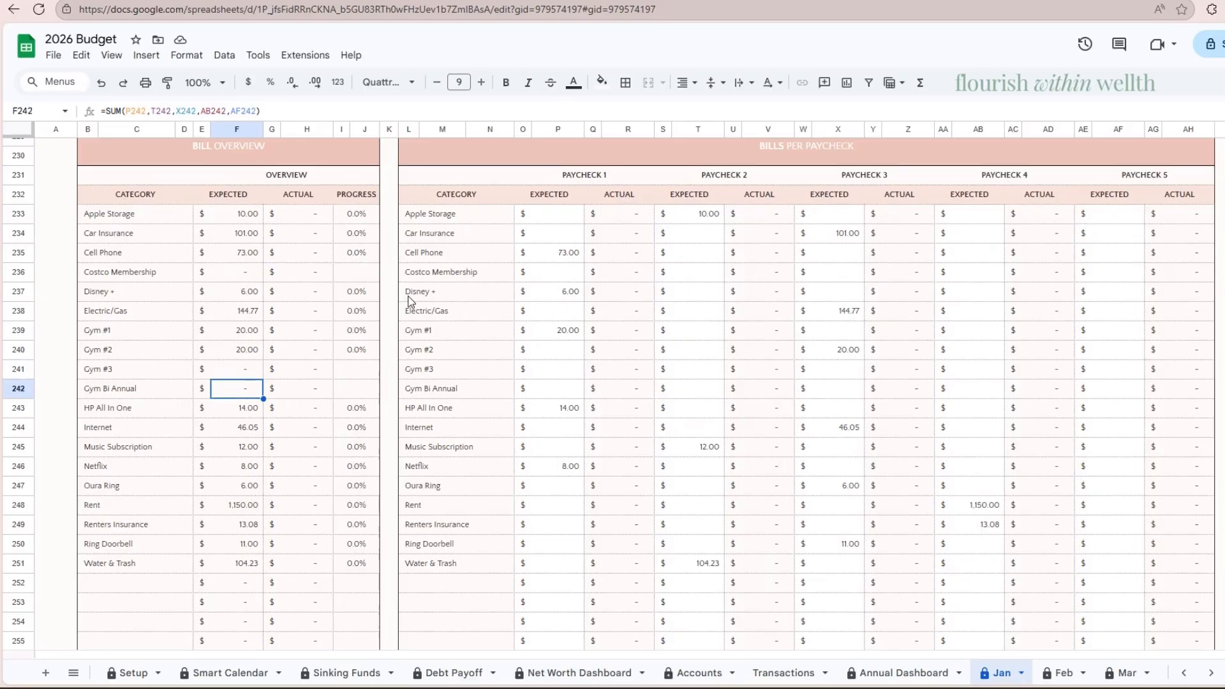
key(Down)
key(Down)
key(Down)
key(Down)
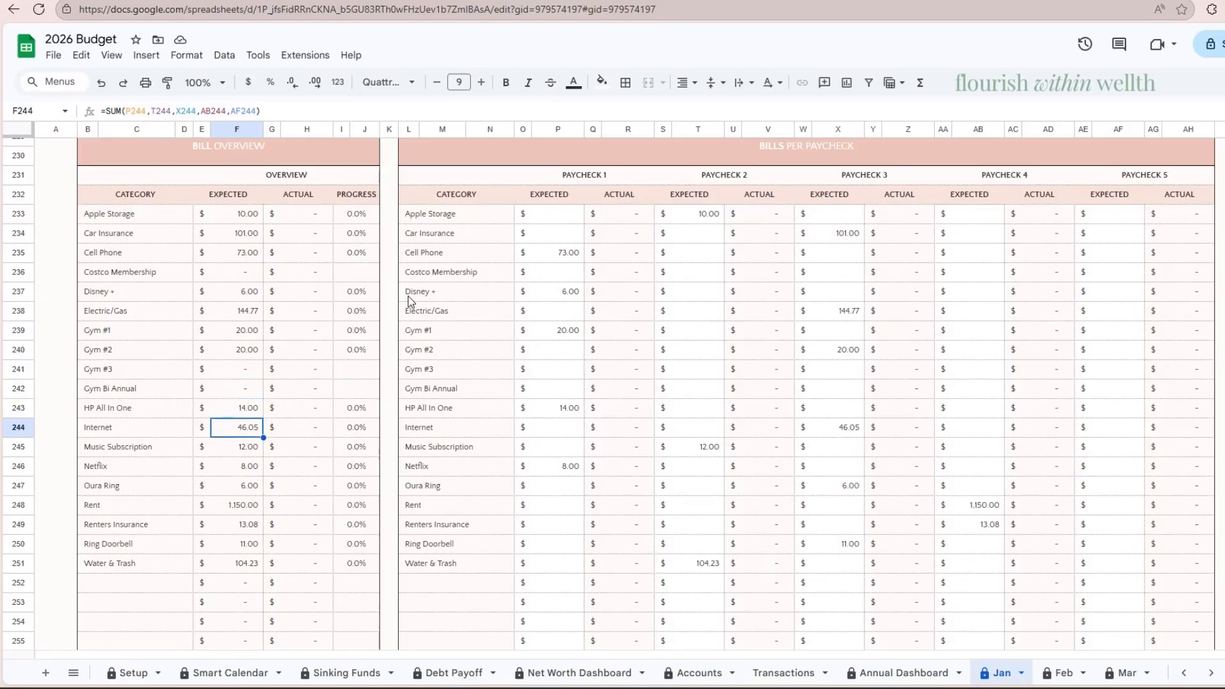
key(Down)
key(Down)
key(Down)
key(Down)
key(Down)
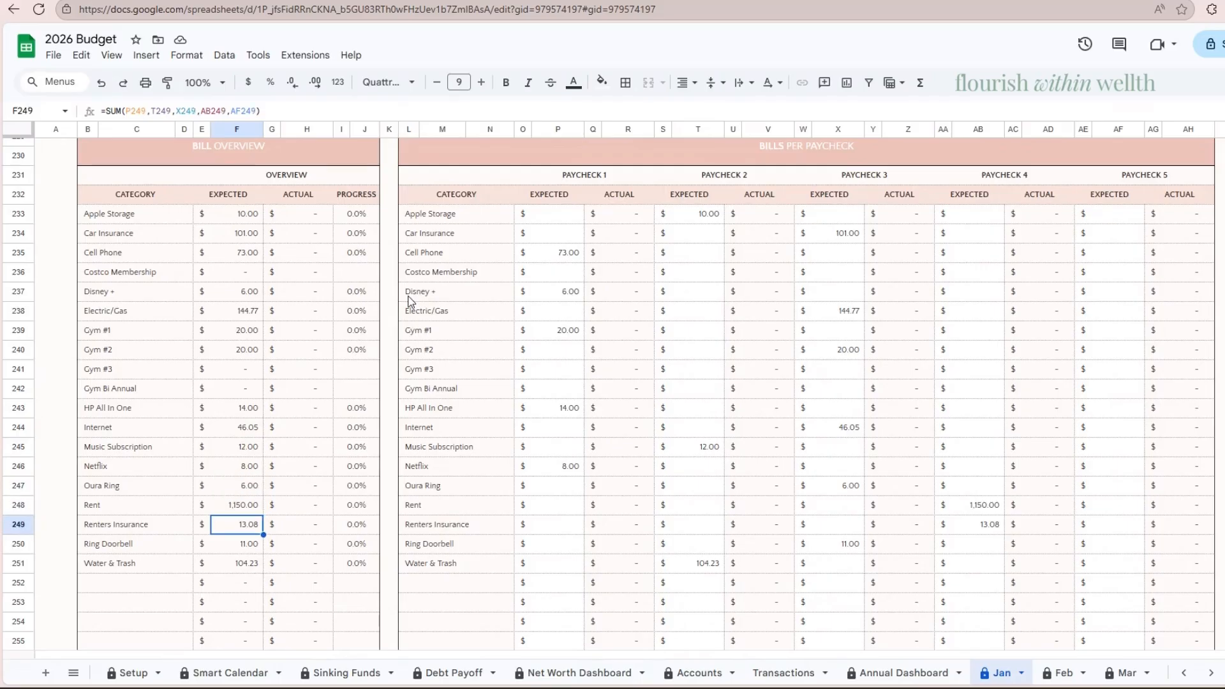
- Review the expected debt payments in the Debt Payments Overview, including the Quicksilver and AMEX rows
scroll(434, 284, down, 15)
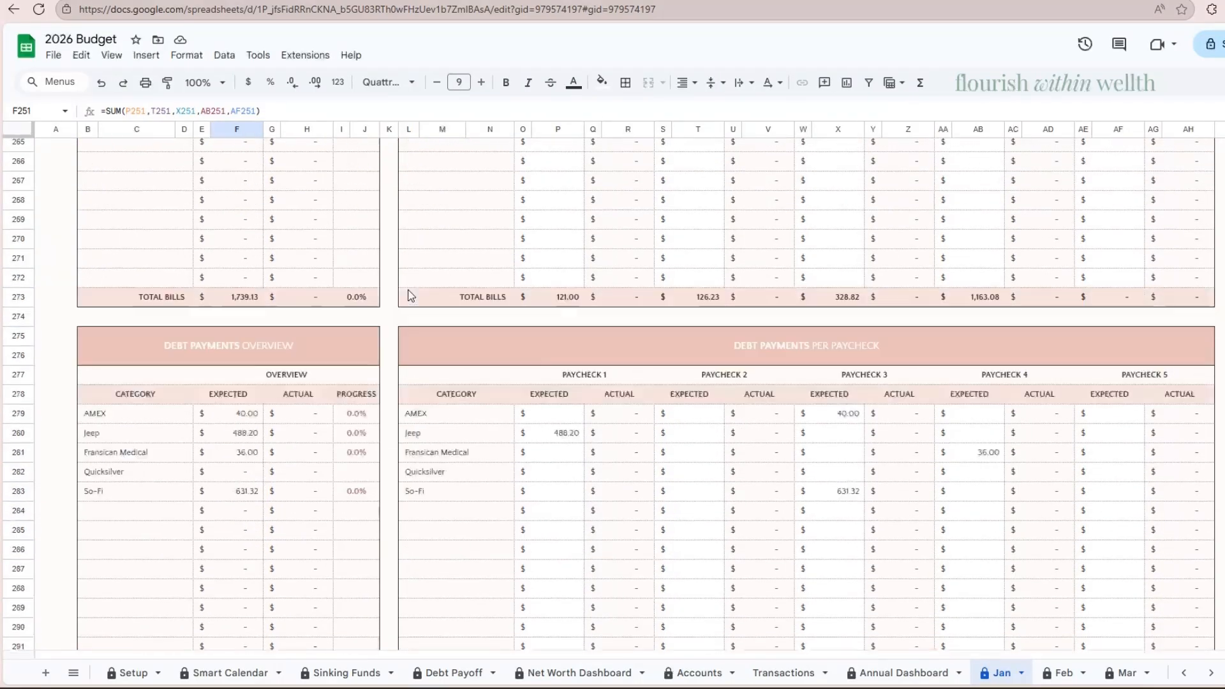
click(244, 268)
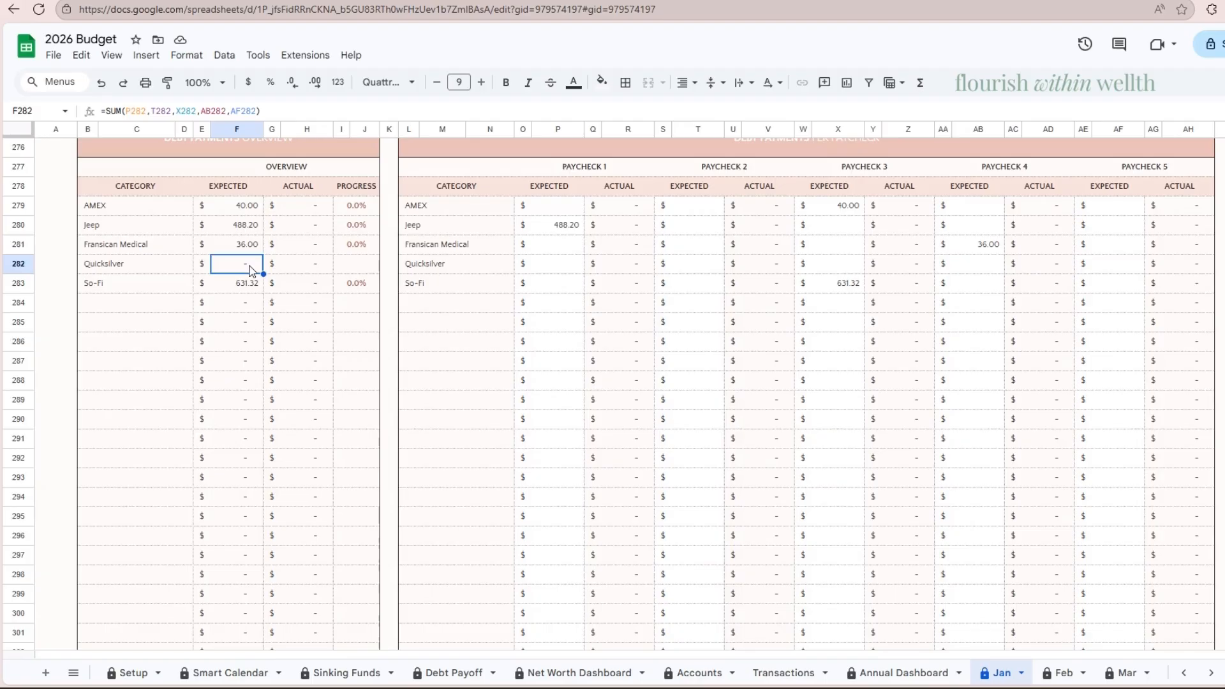
click(166, 207)
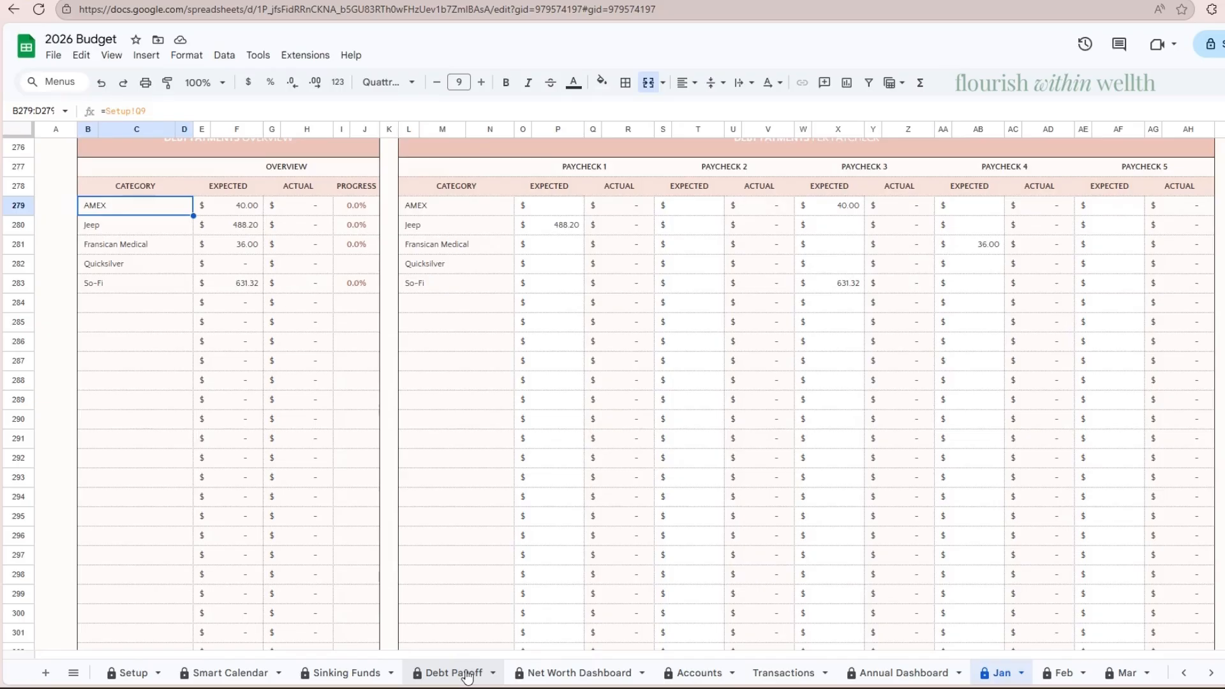
- Review the Savings Overview, checking the expected Debt Fund, Mini Savings Challenge and Yearly Savings Challenge contributions
scroll(467, 676, down, 1)
scroll(492, 552, down, 10)
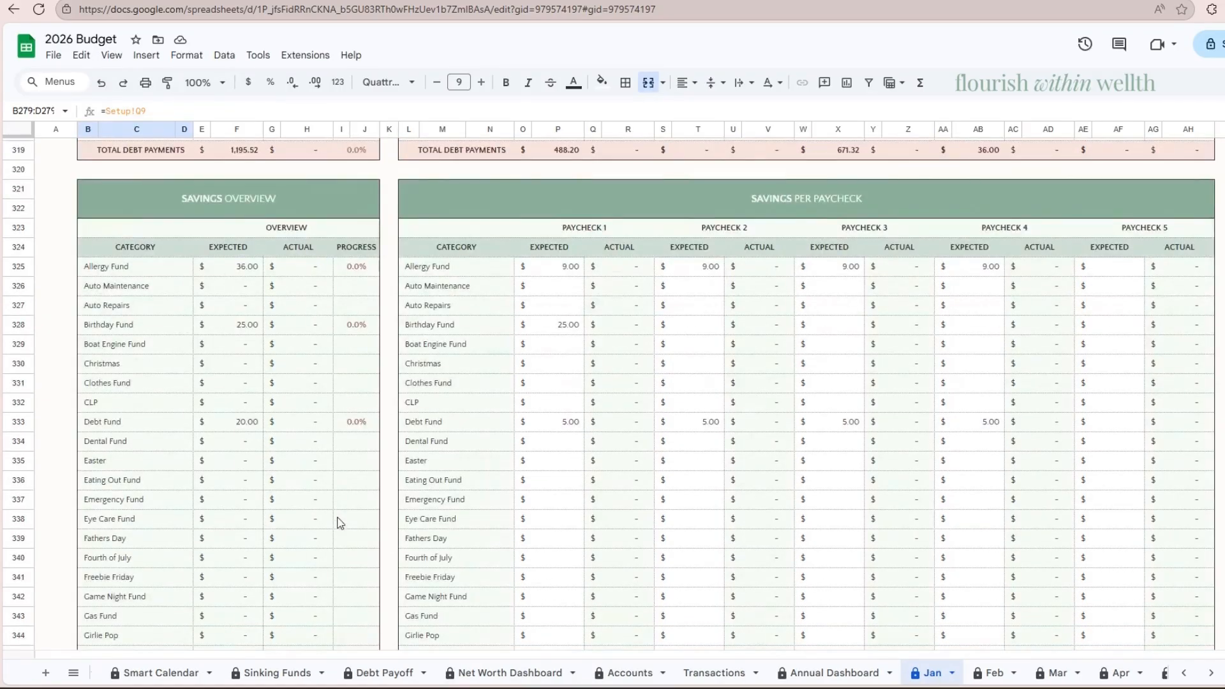
scroll(340, 523, down, 2)
scroll(340, 524, up, 1)
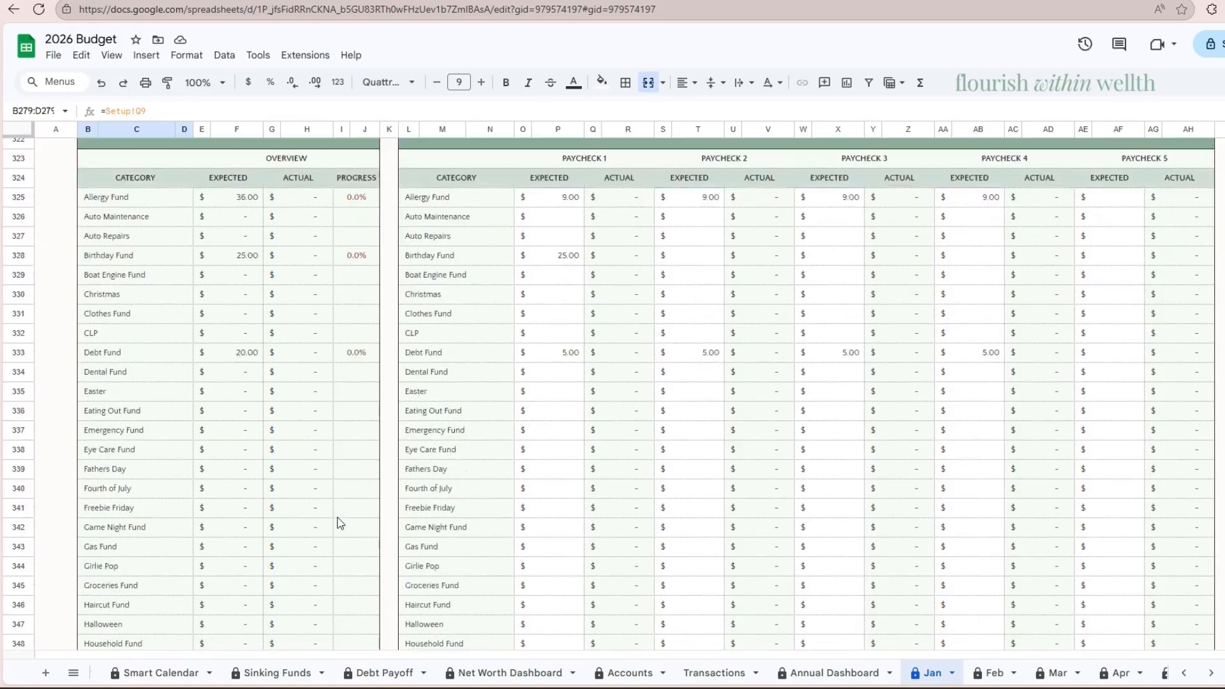
scroll(236, 401, down, 1)
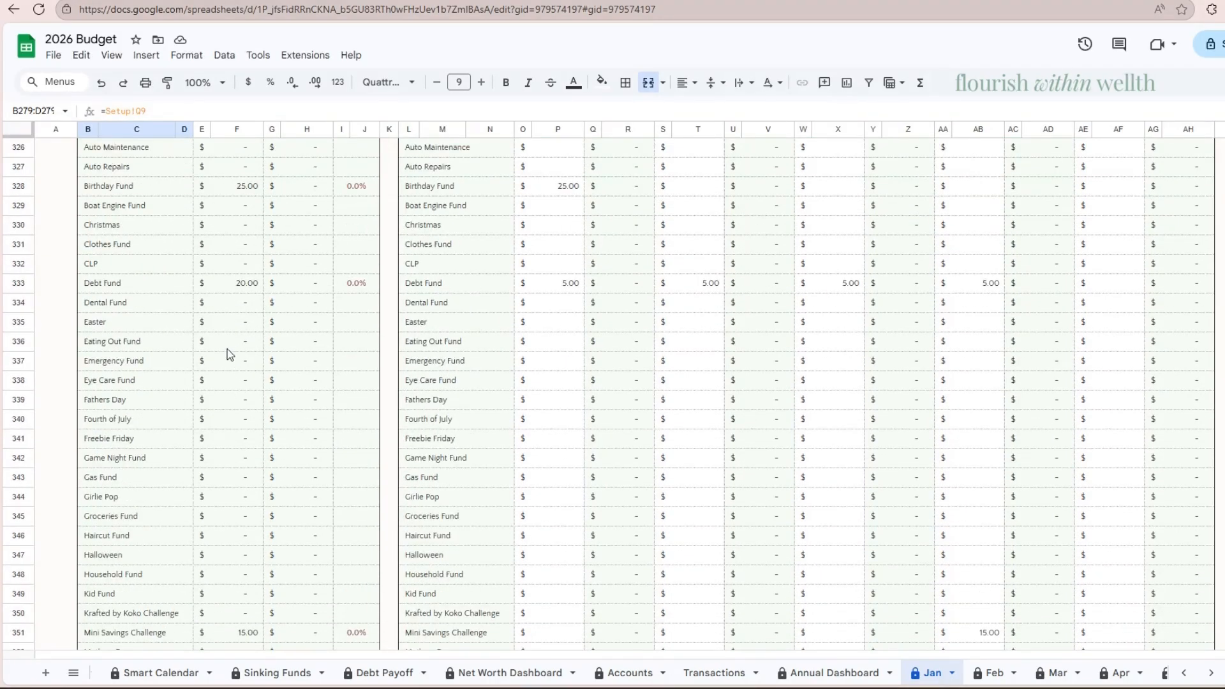
click(231, 284)
scroll(236, 299, down, 3)
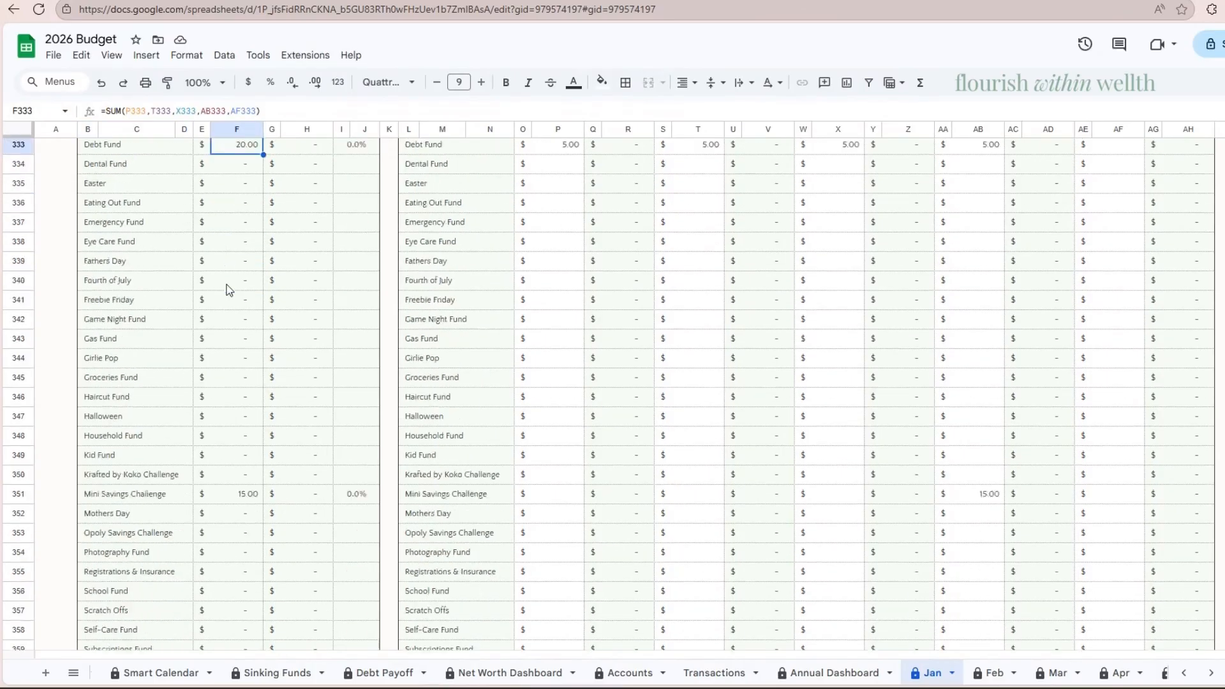
click(230, 428)
scroll(230, 427, down, 5)
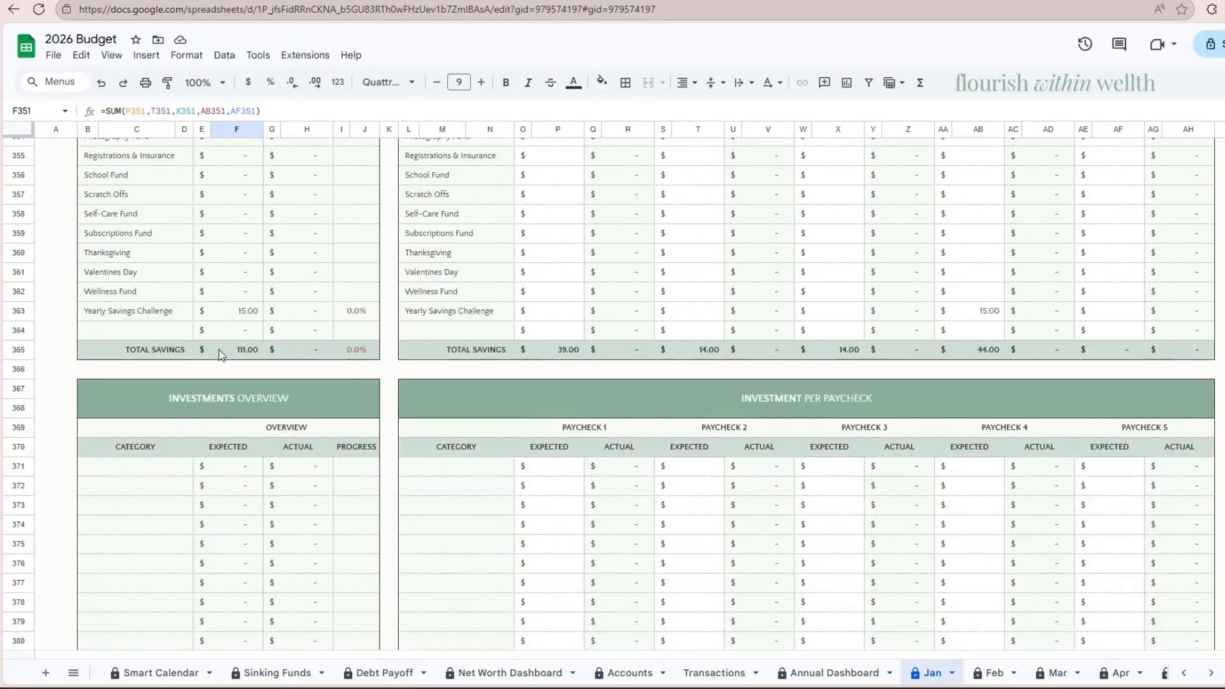
click(211, 312)
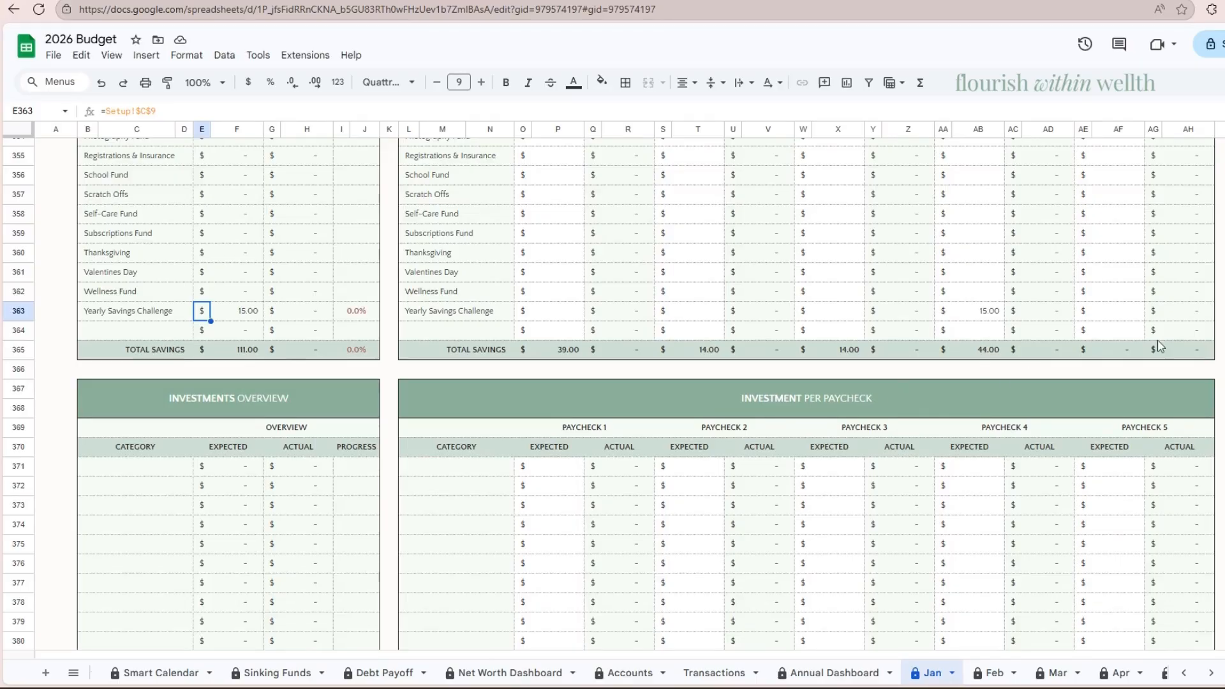
- Recheck the expected totals in the debt, savings, Cash Flow and Financial summaries near the start of the January sheet
scroll(1159, 346, up, 20)
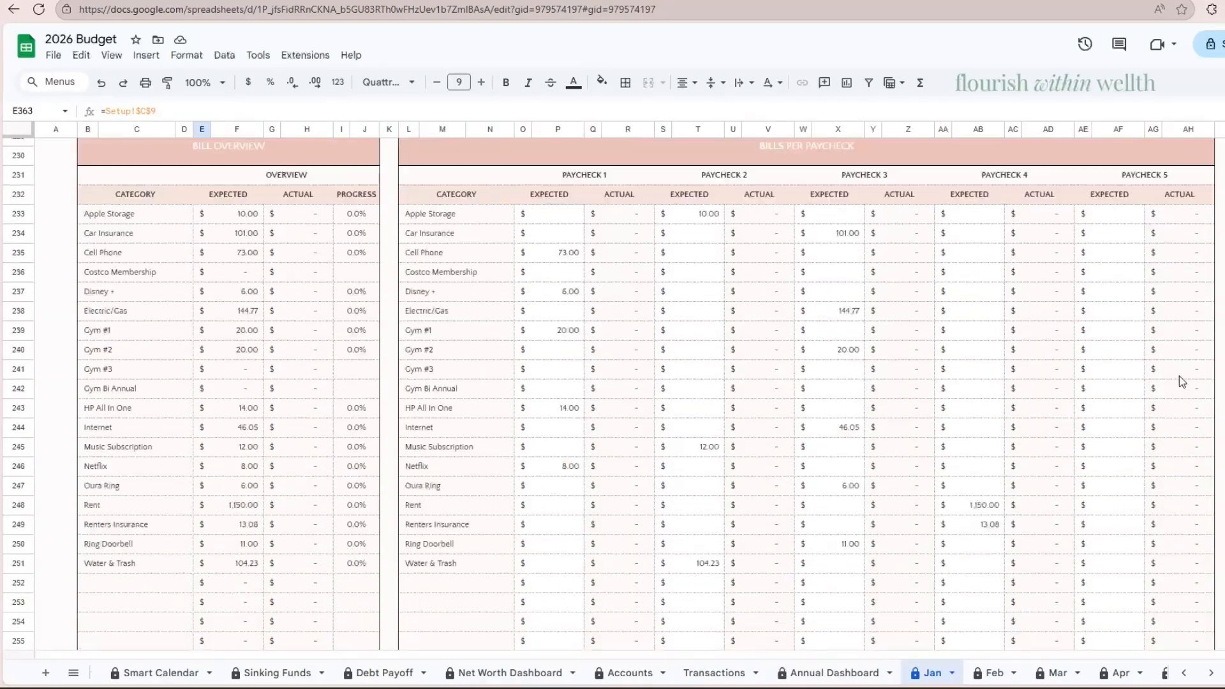
scroll(1179, 376, up, 20)
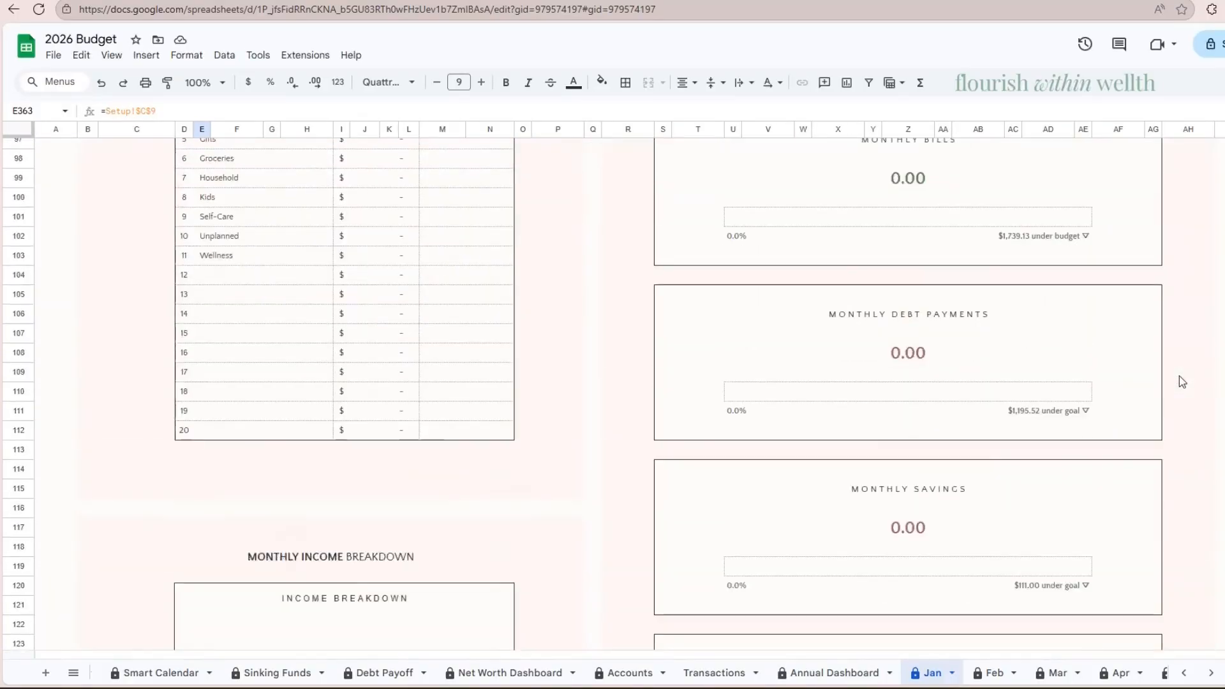
scroll(1179, 382, up, 17)
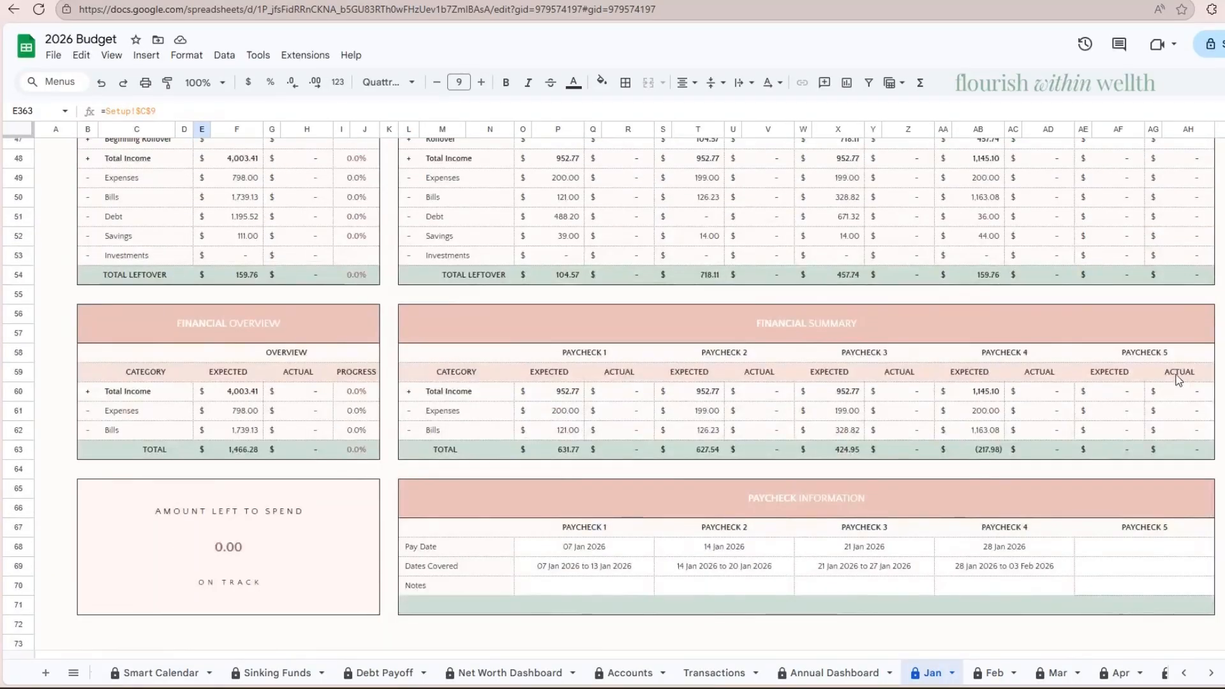
scroll(1179, 379, up, 7)
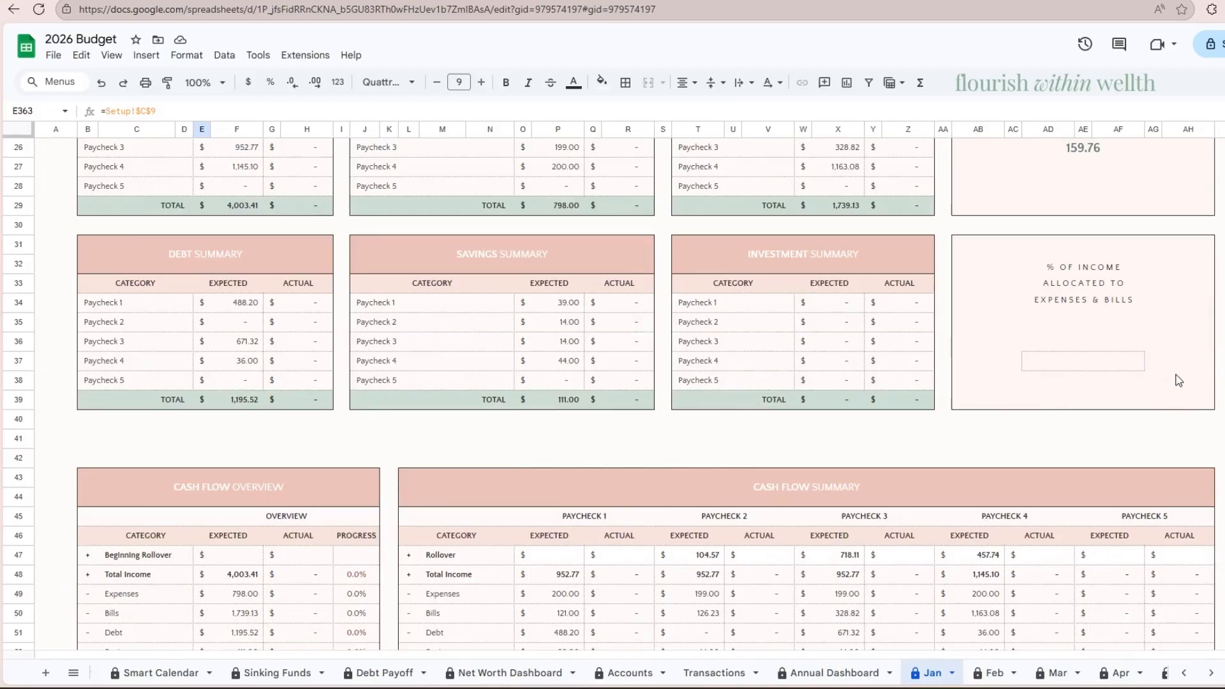
scroll(1178, 381, down, 2)
- Enter expected Cash income of 5 for Paycheck 1, 10 for Paycheck 2 and 15 for Paycheck 3
scroll(1178, 380, down, 20)
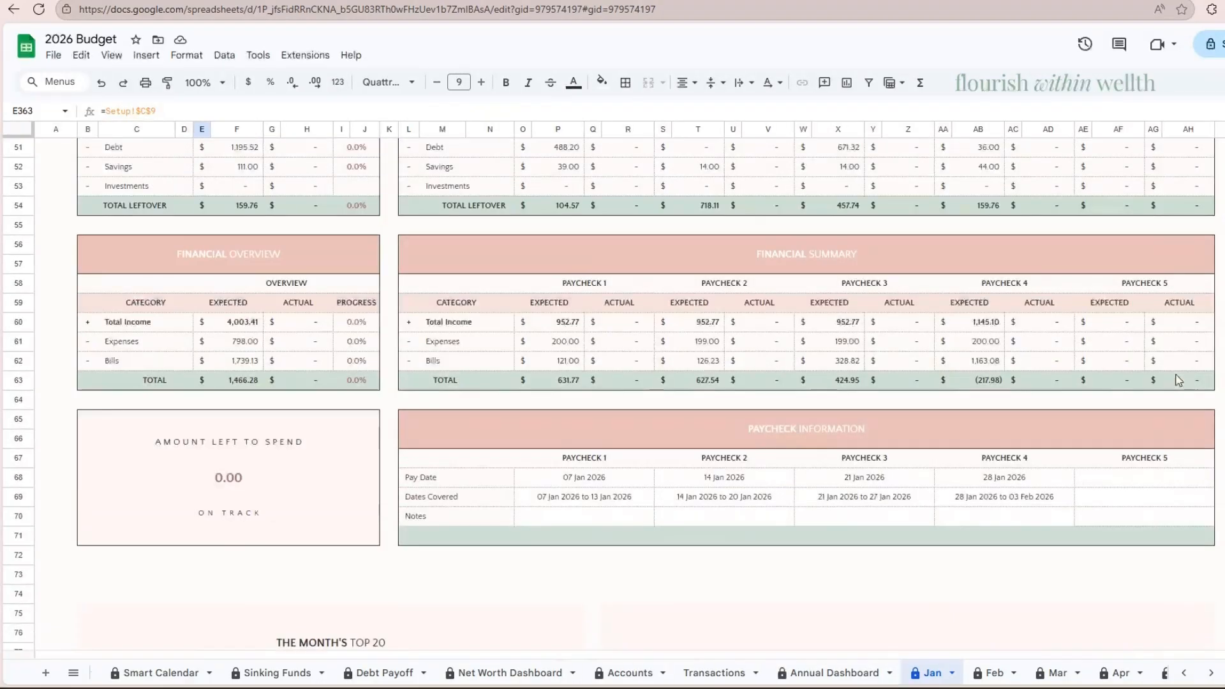
scroll(1173, 377, down, 7)
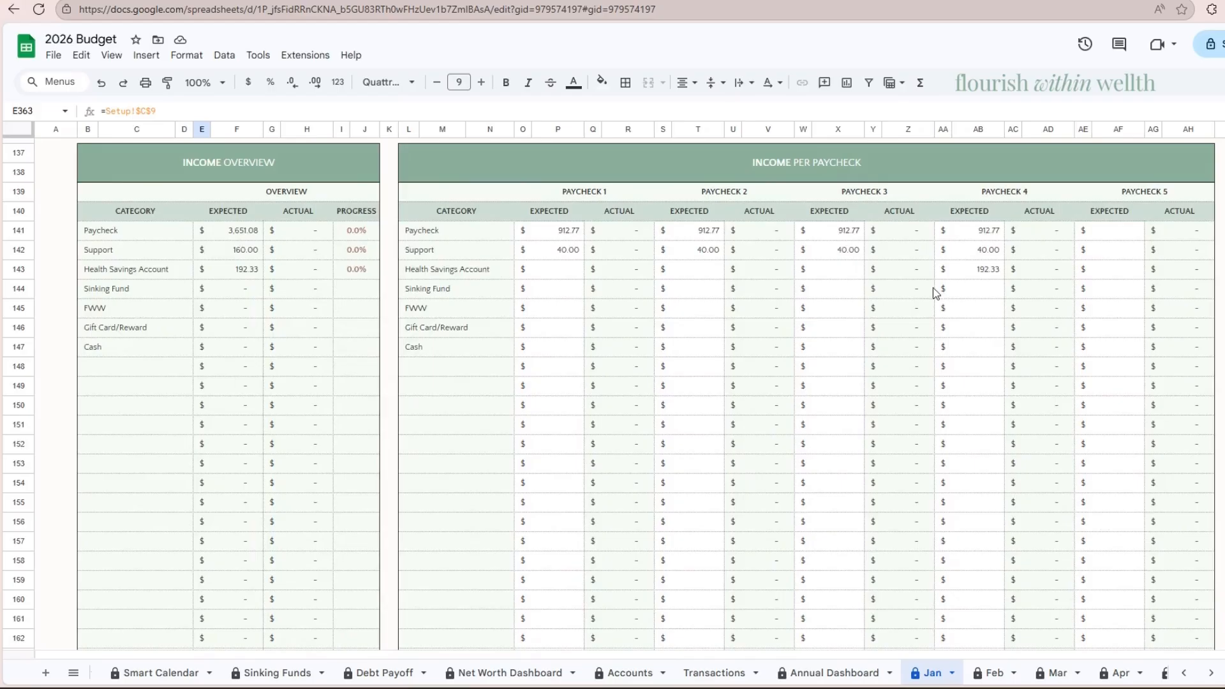
click(556, 348)
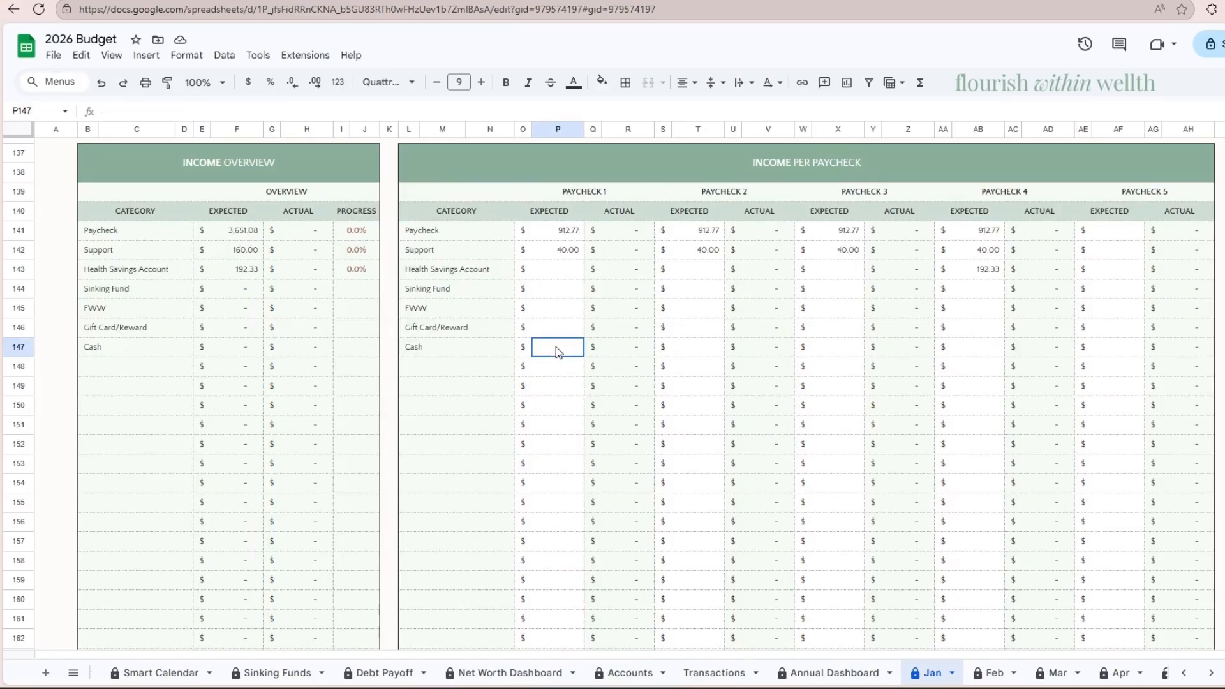
text(5)
key(Tab)
key(Tab)
key(Tab)
key(Tab)
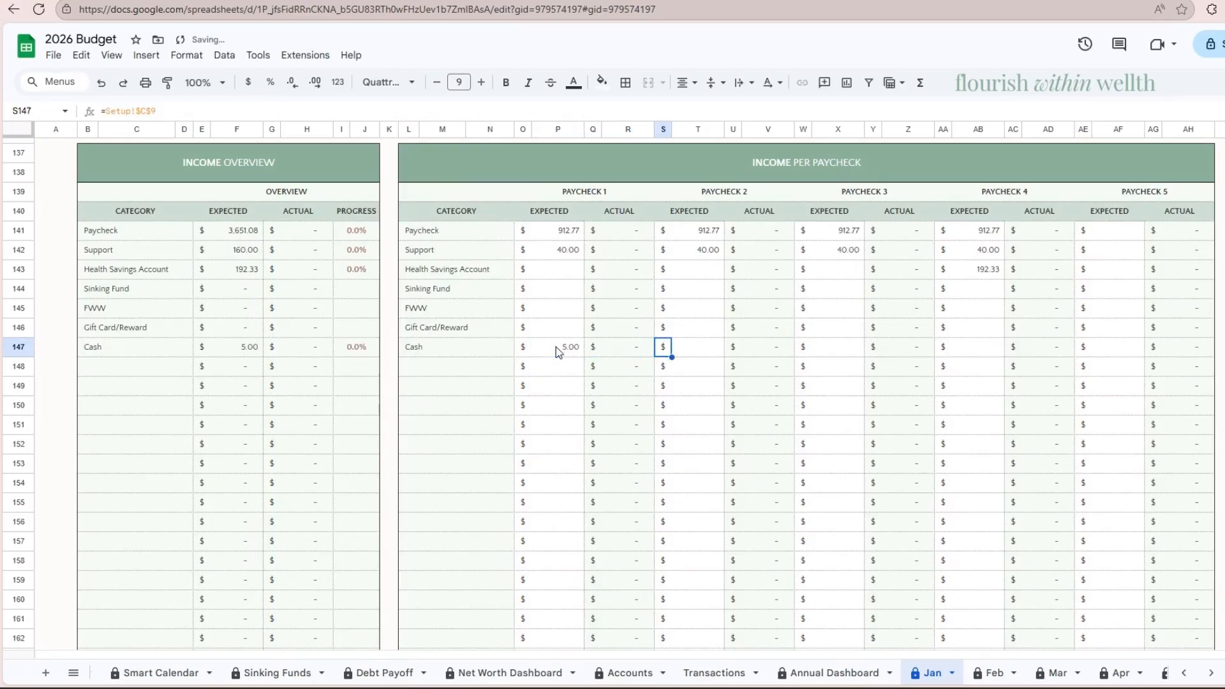
text(10)
key(Tab)
key(Tab)
key(Tab)
key(Tab)
text(15)
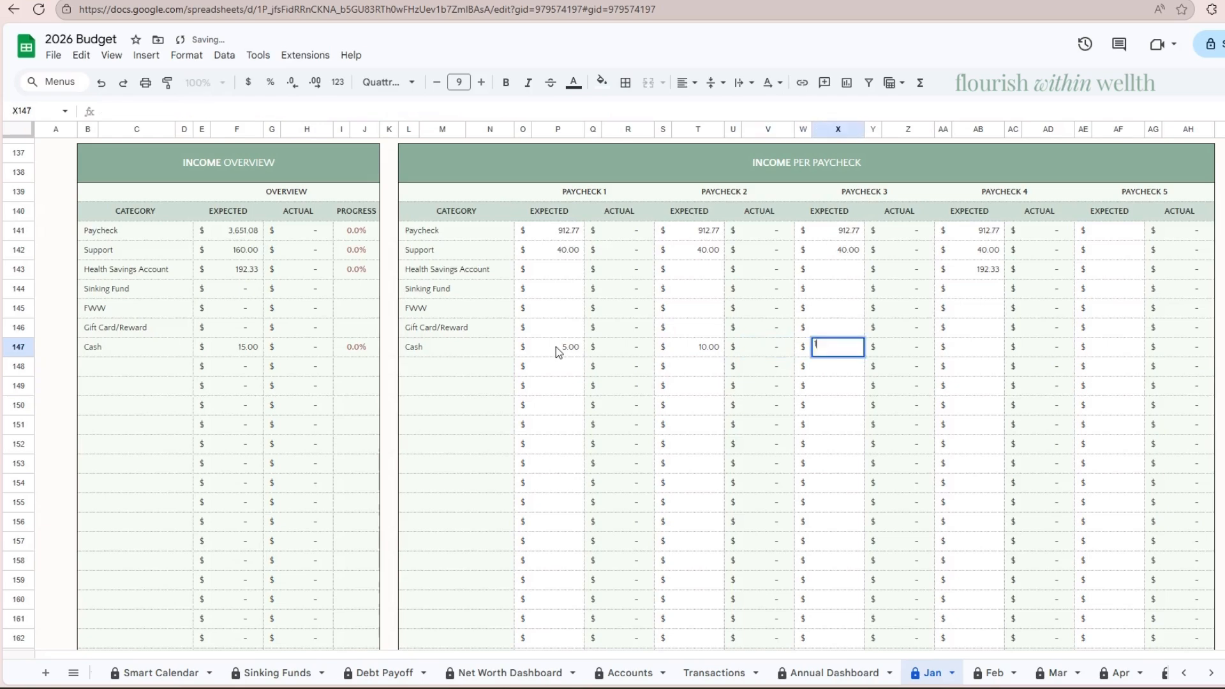
key(Return)
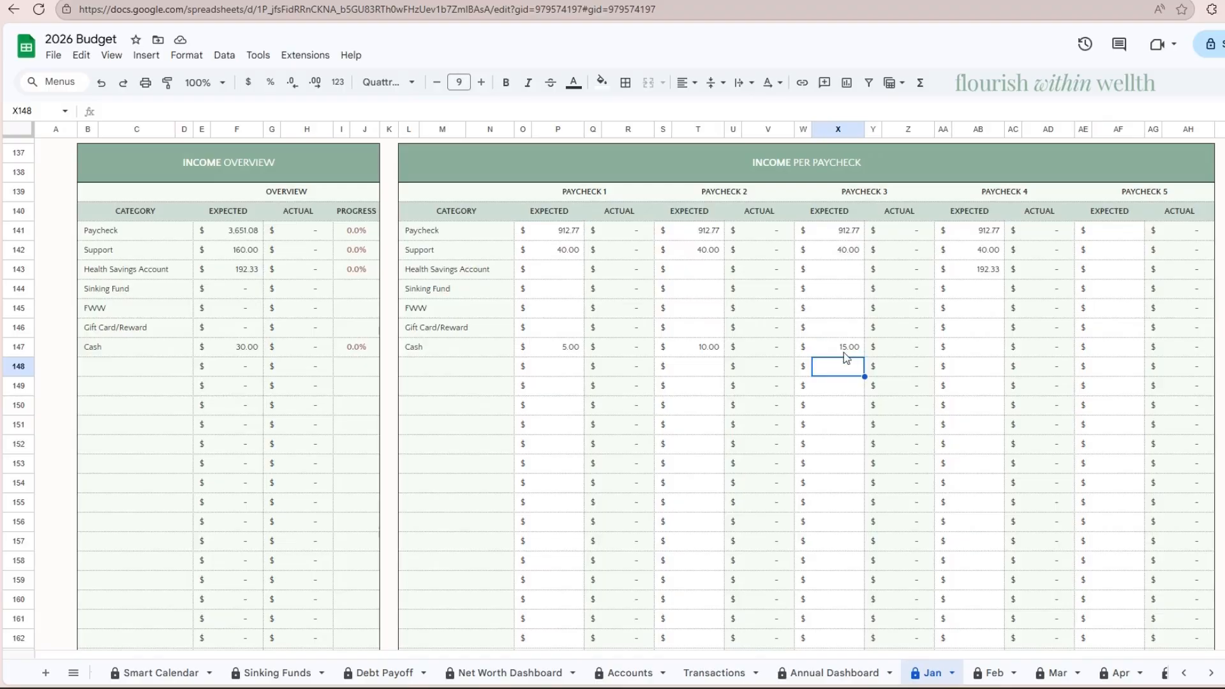
- Enter expected Yearly Savings Challenge contributions of 5, 10 and 15 for Paychecks 1, 2 and 3
scroll(844, 352, down, 15)
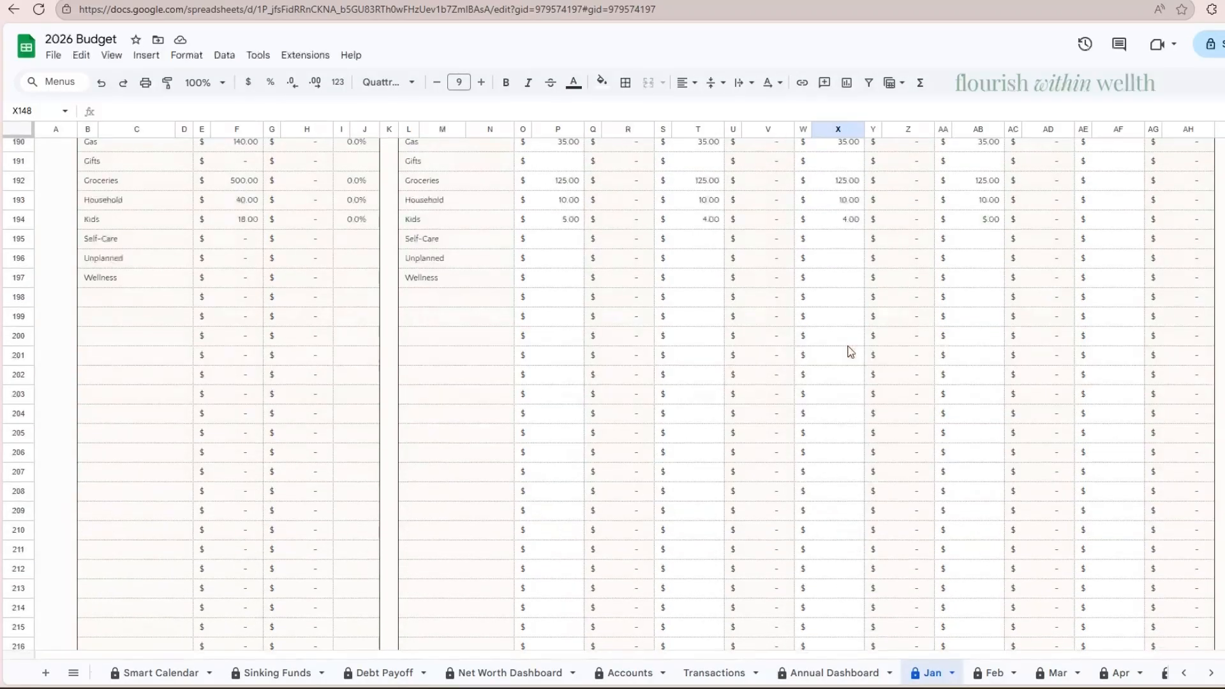
scroll(851, 353, down, 20)
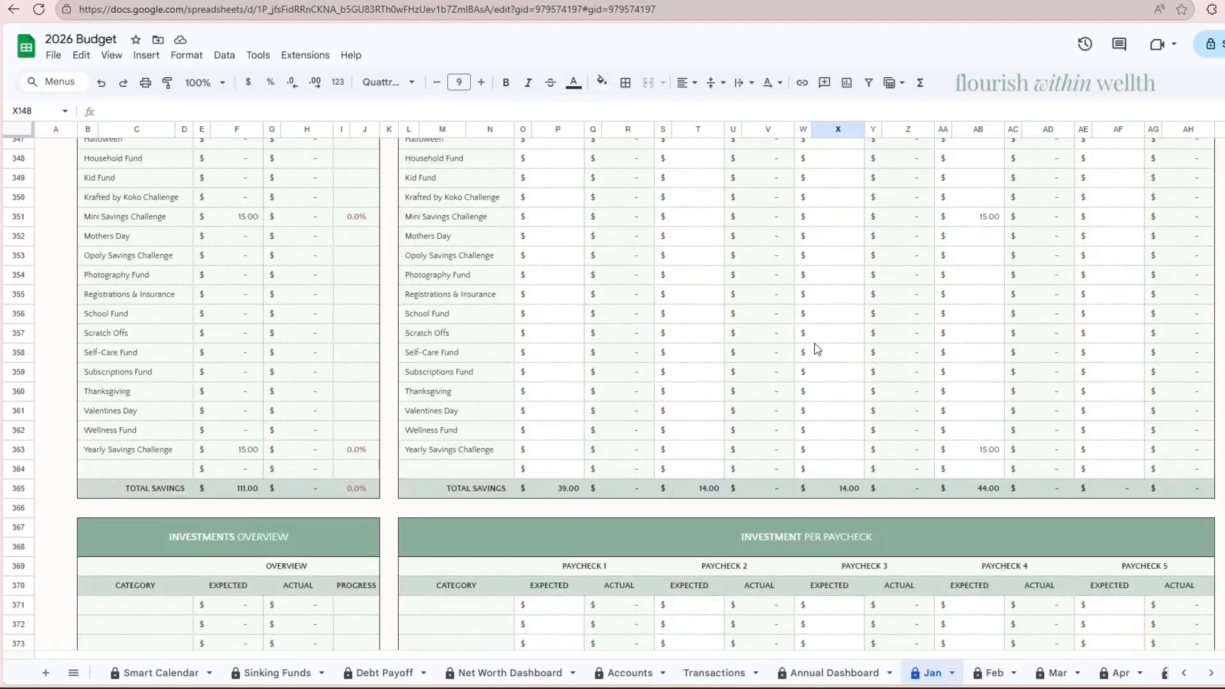
click(559, 451)
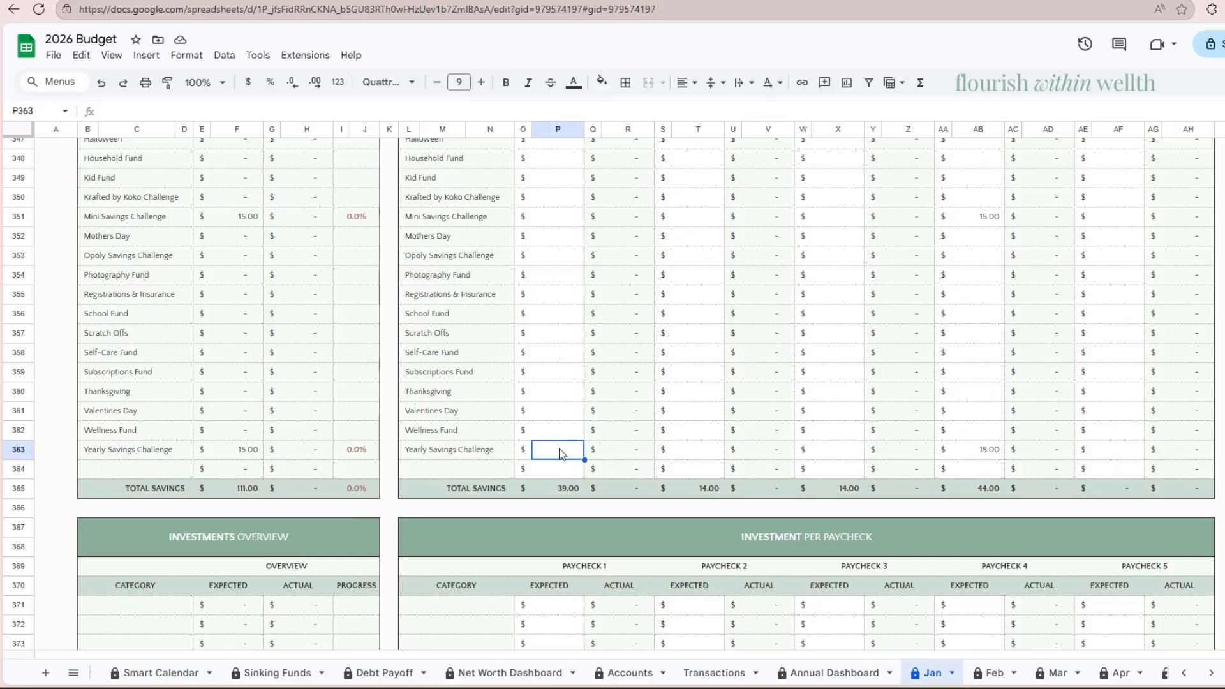
text(5)
key(Tab)
key(Tab)
key(Tab)
key(Tab)
text(10)
key(Tab)
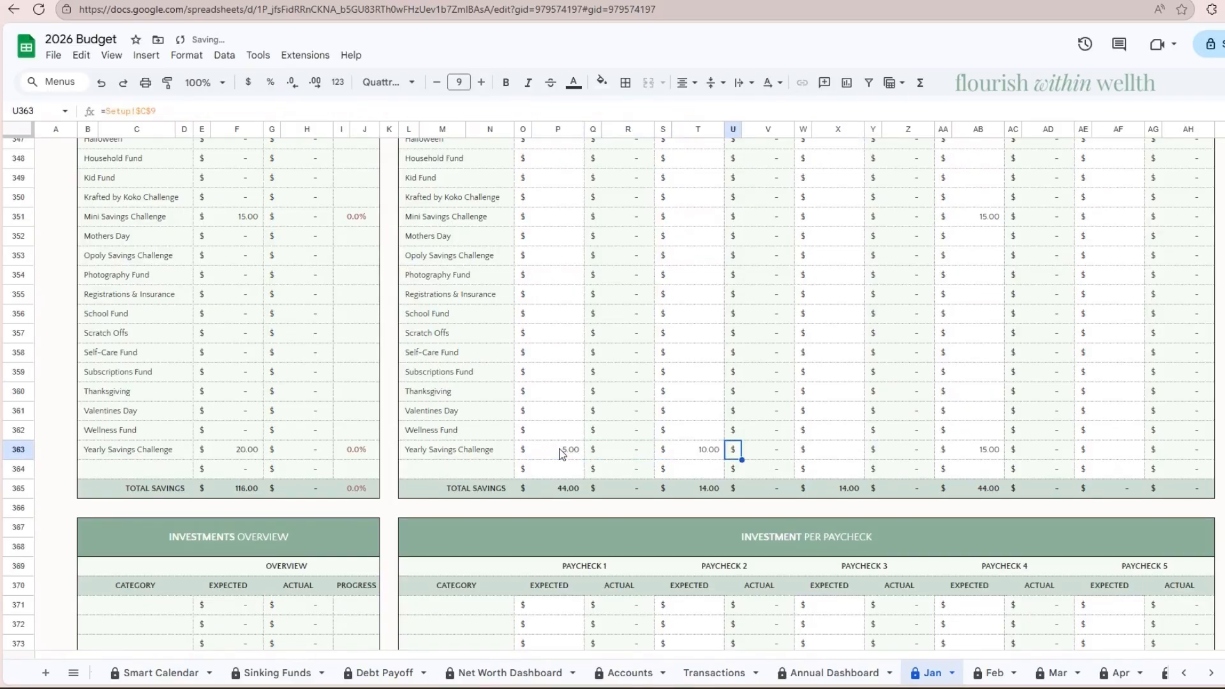
key(Tab)
key(Tab)
key(Tab)
text(15)
key(Tab)
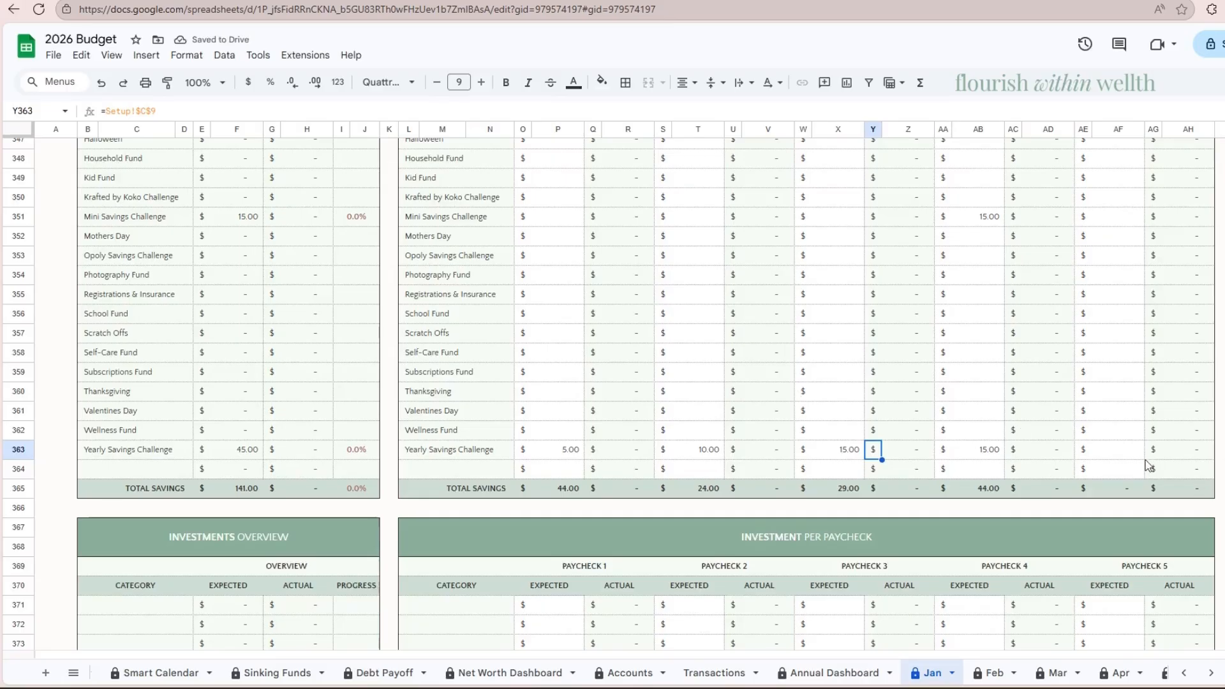
- Change the expected Yearly Savings Challenge contribution for Paycheck 4 to 25
click(971, 449)
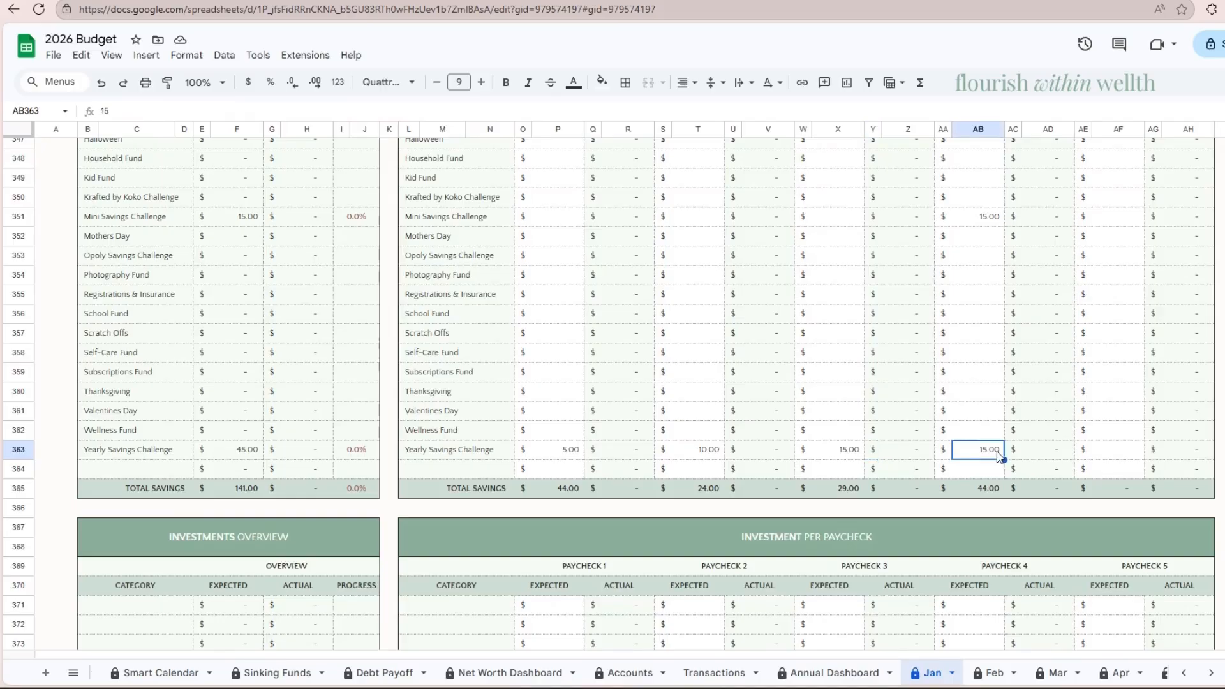
text(25)
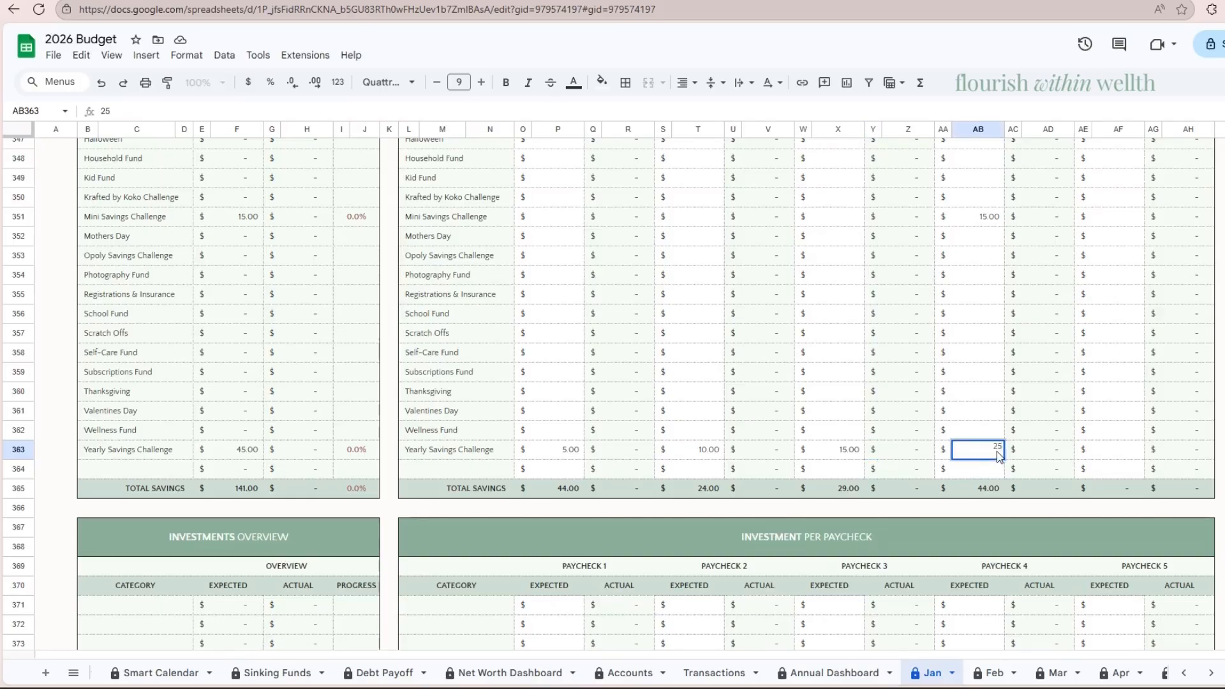
key(Tab)
- Enter 10 as the expected Cash income for Paycheck 4 in the Income Per Paycheck table
scroll(1177, 351, up, 15)
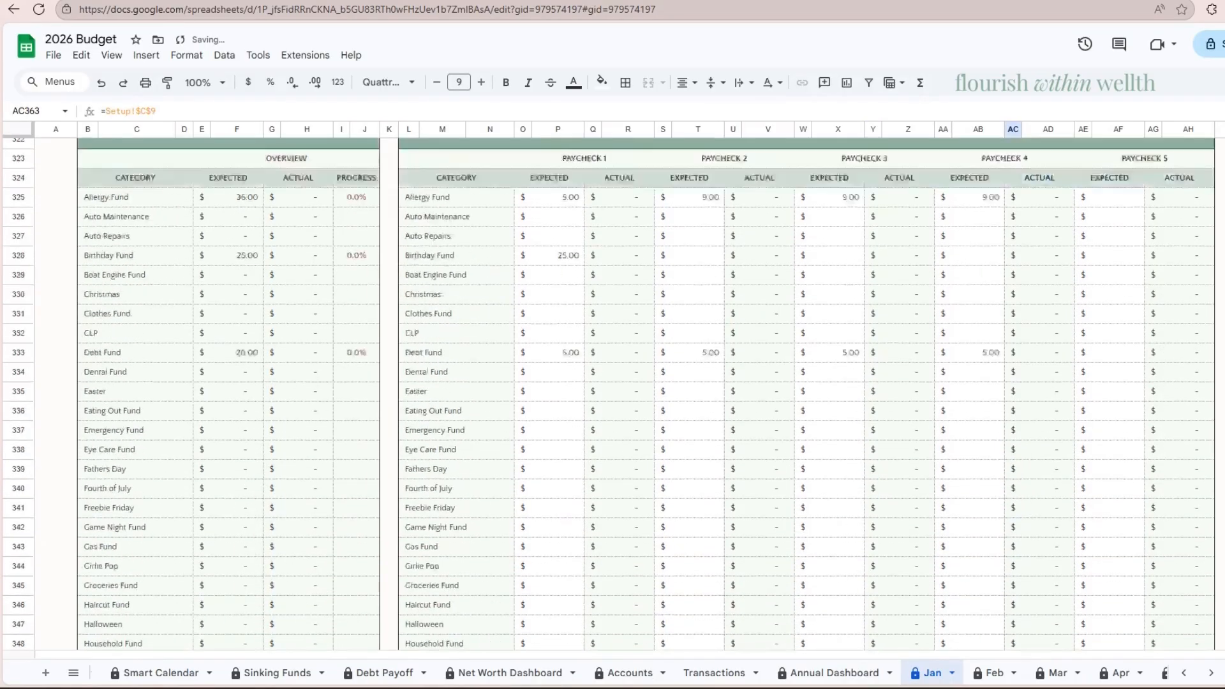
scroll(1220, 332, up, 20)
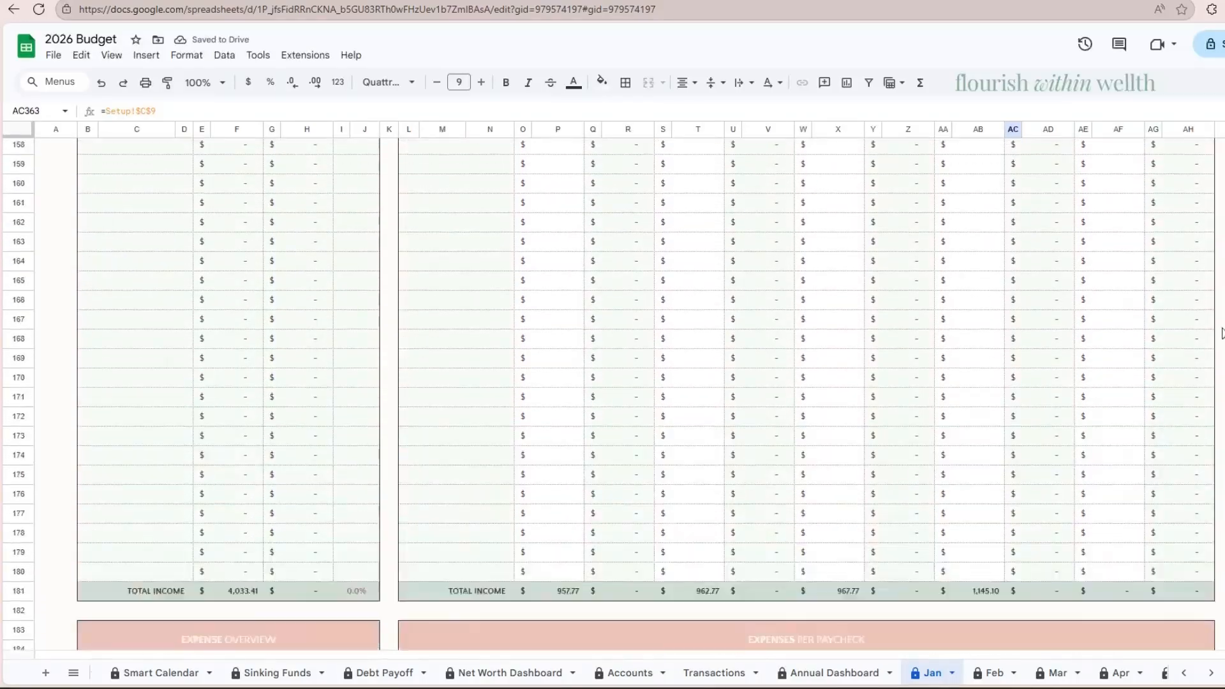
scroll(1220, 332, down, 7)
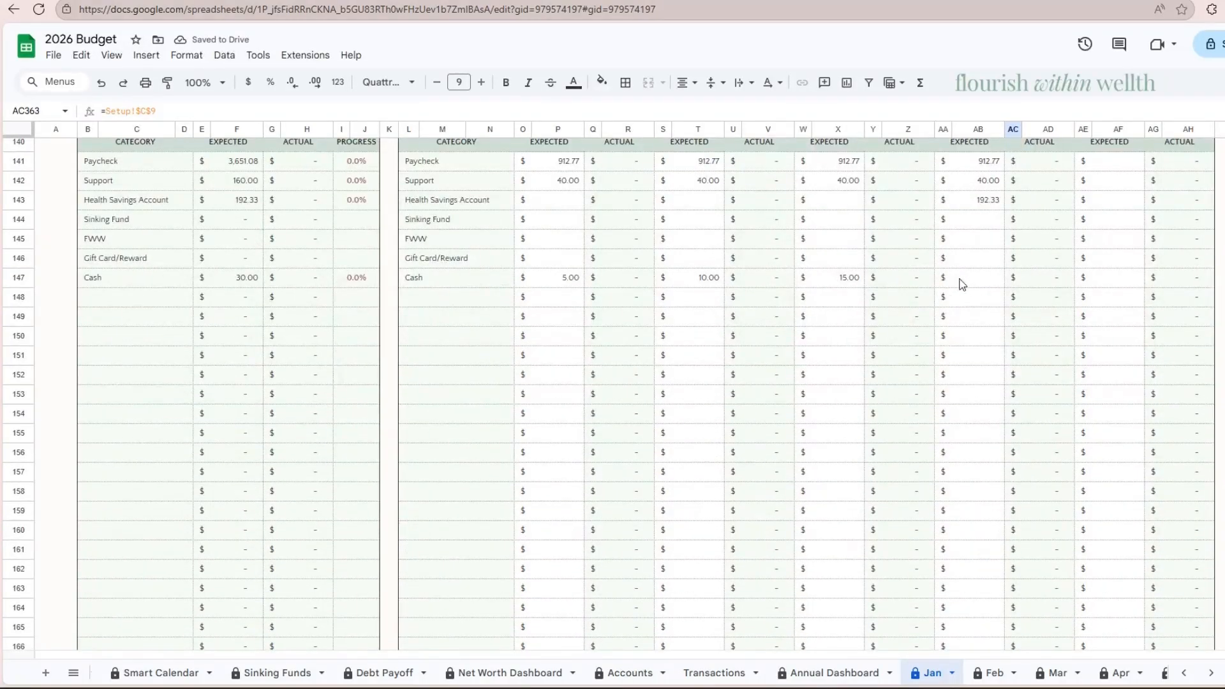
click(962, 281)
text(10)
key(Tab)
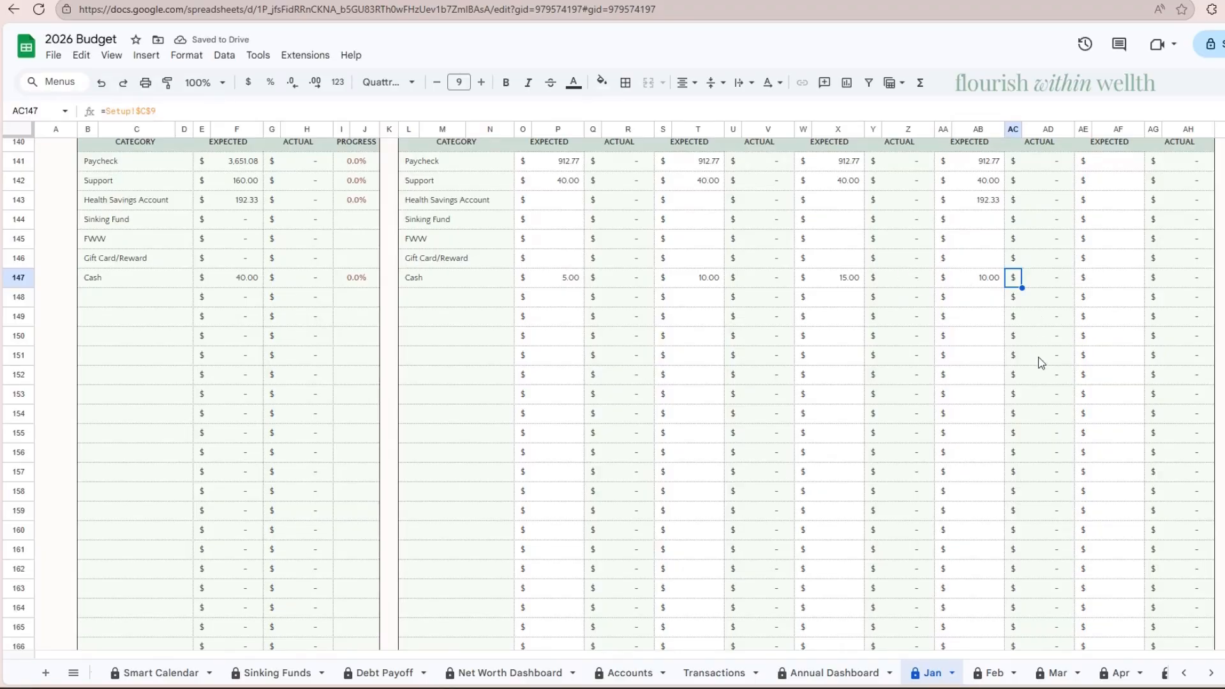
- Review the expected amounts per paycheck in the savings, debt, bill, expense and income tables, heading back to the monthly summaries
scroll(1041, 363, down, 20)
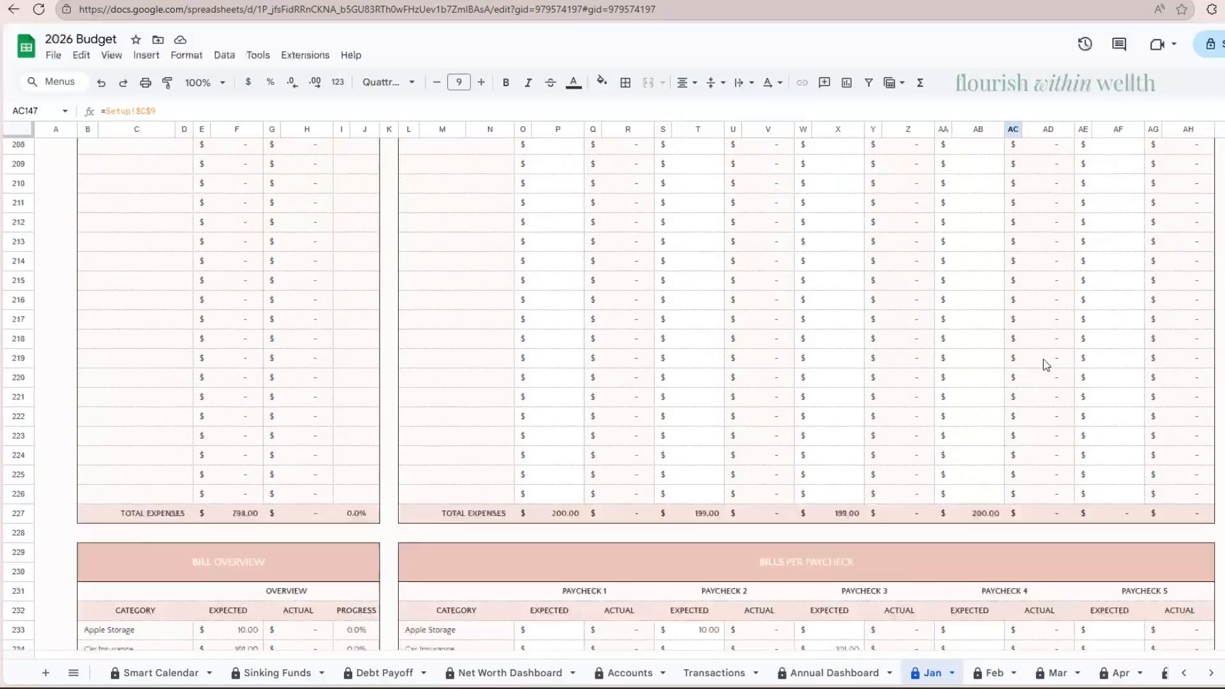
scroll(1056, 377, down, 20)
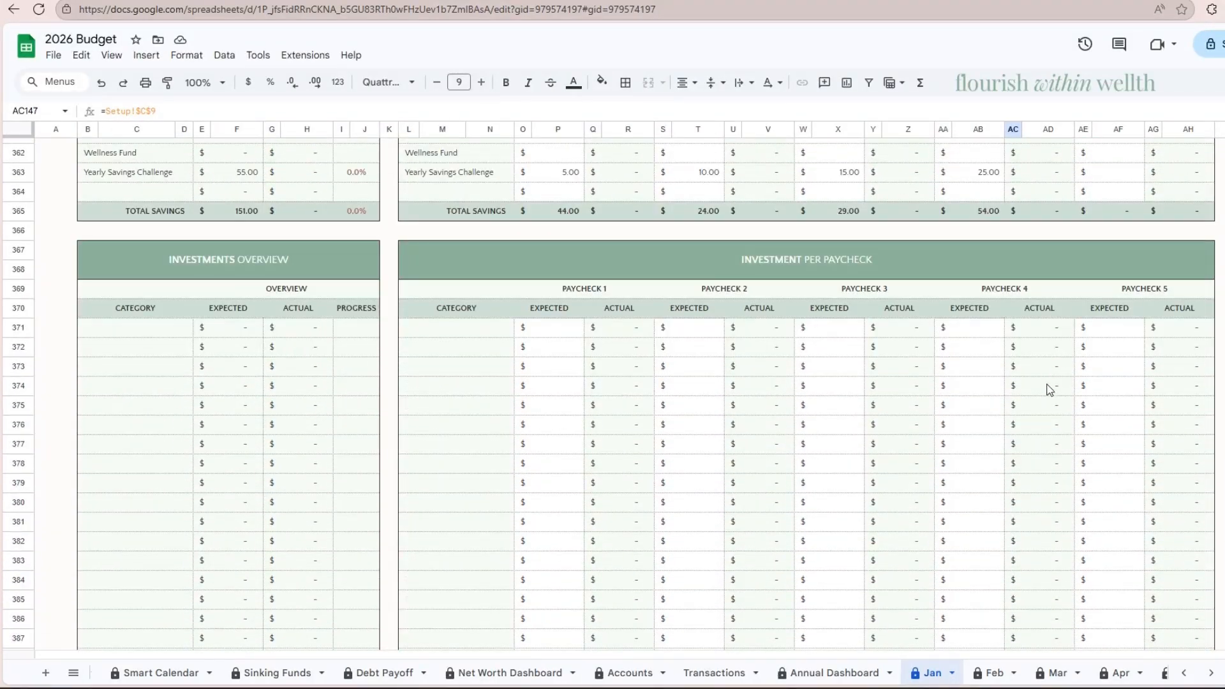
scroll(1049, 384, up, 3)
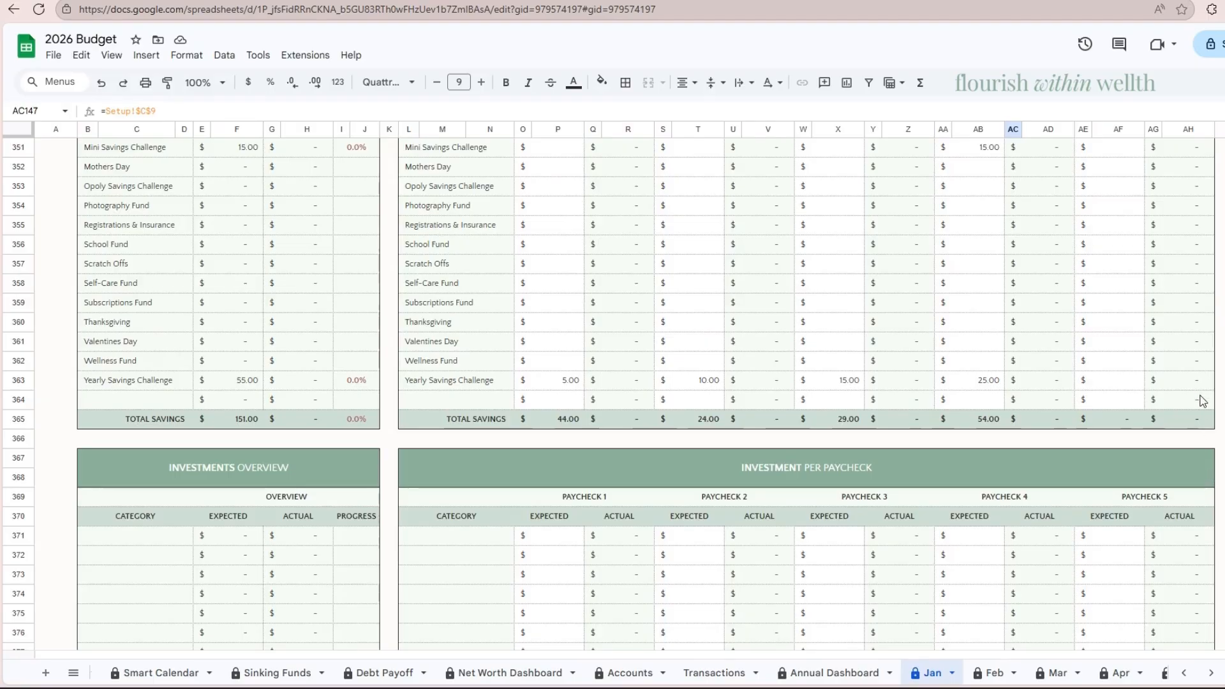
scroll(1201, 401, up, 20)
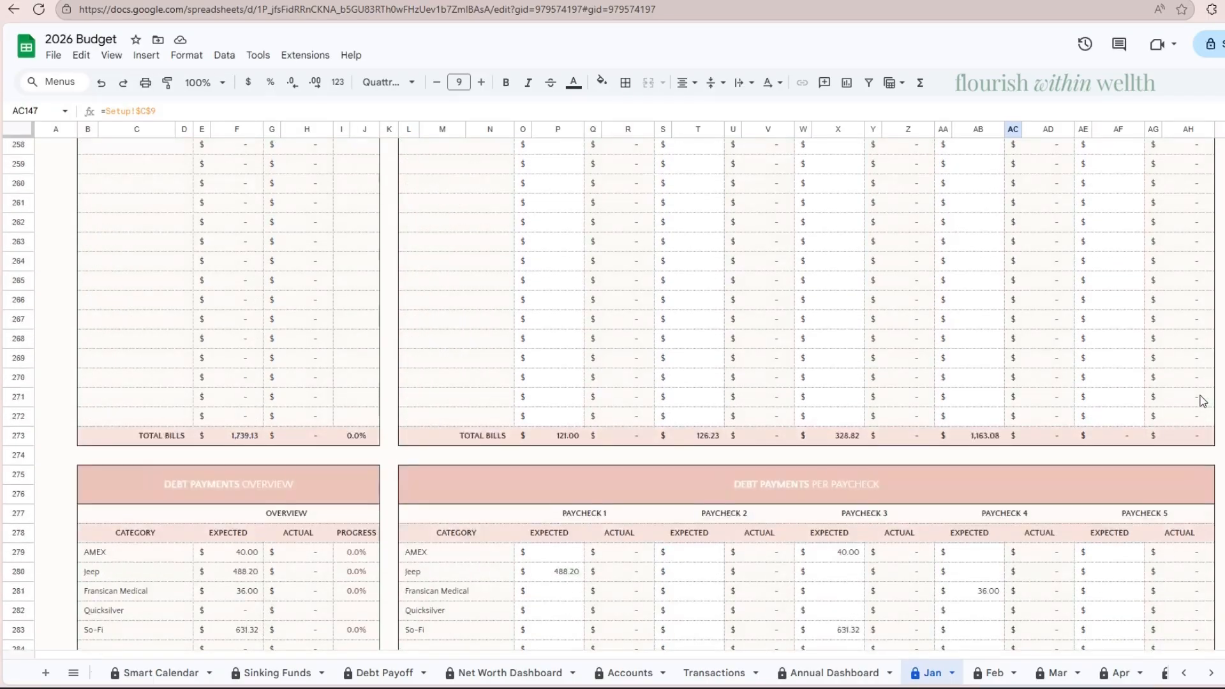
scroll(1202, 400, up, 9)
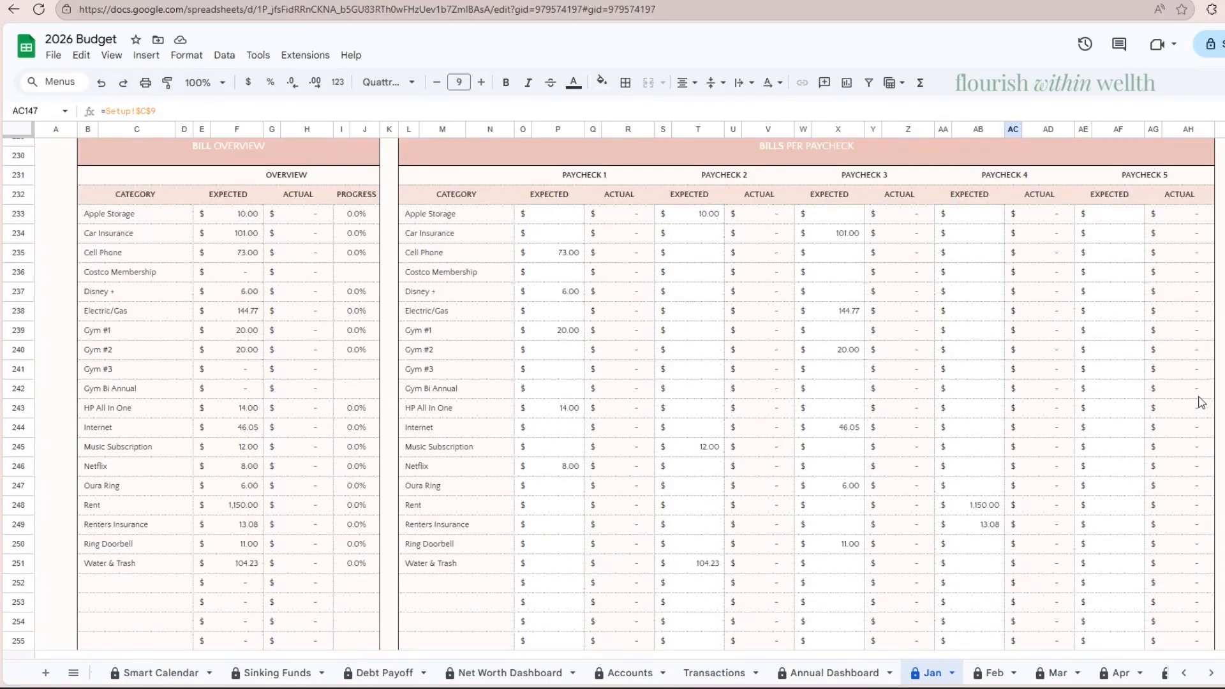
scroll(1202, 401, up, 13)
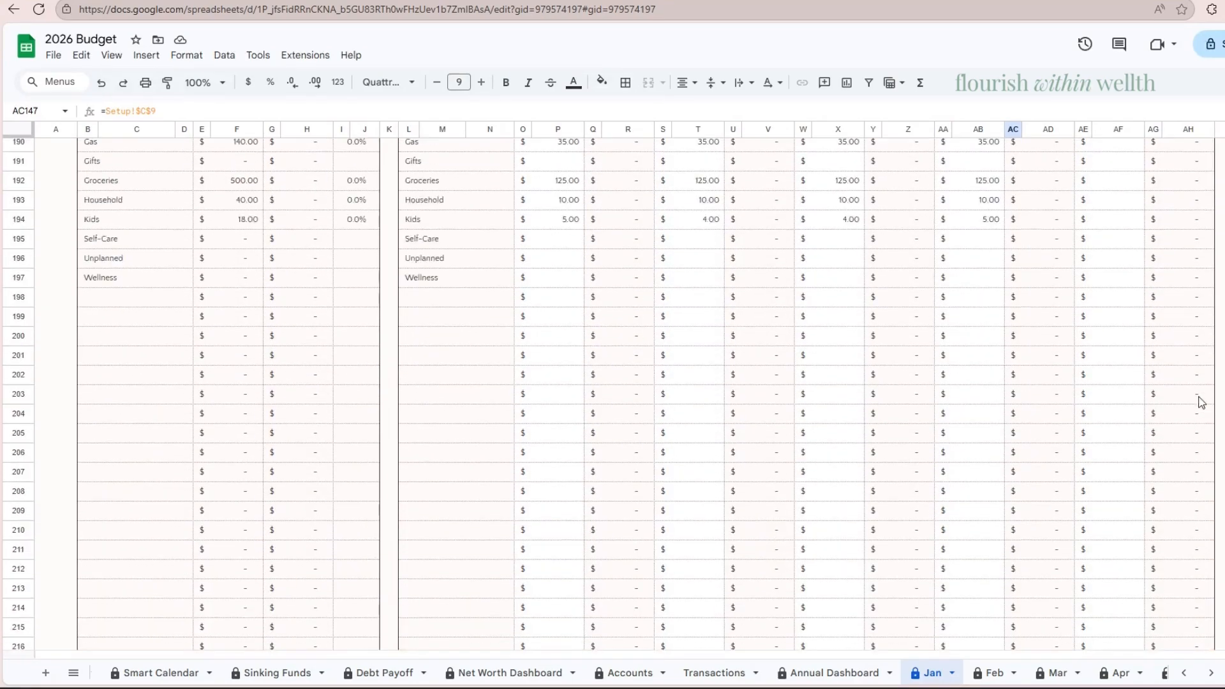
scroll(1202, 400, up, 5)
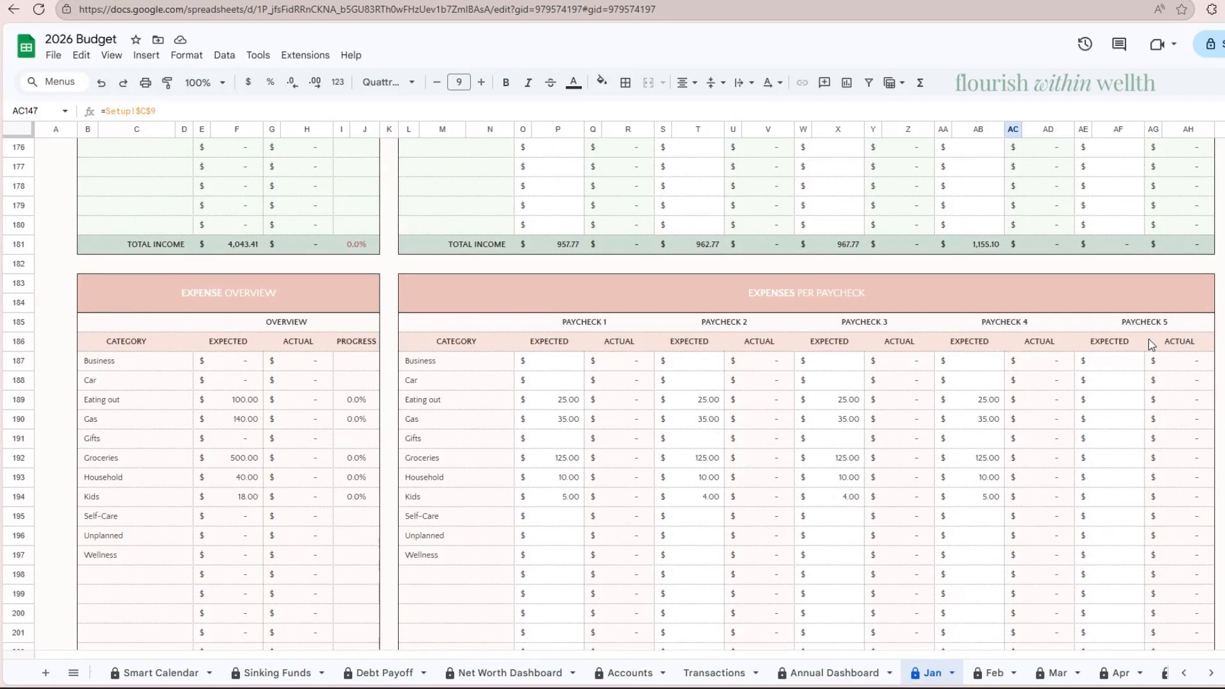
scroll(1215, 323, up, 1)
scroll(1215, 324, up, 12)
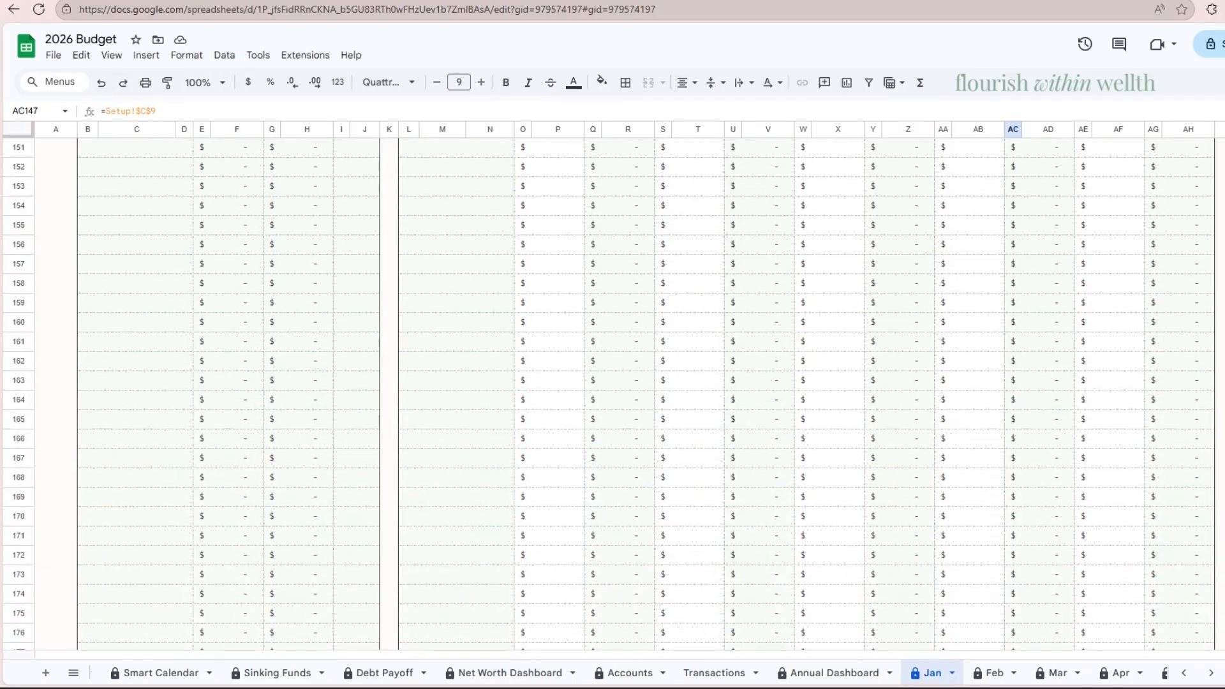
click(1219, 350)
scroll(1219, 350, up, 20)
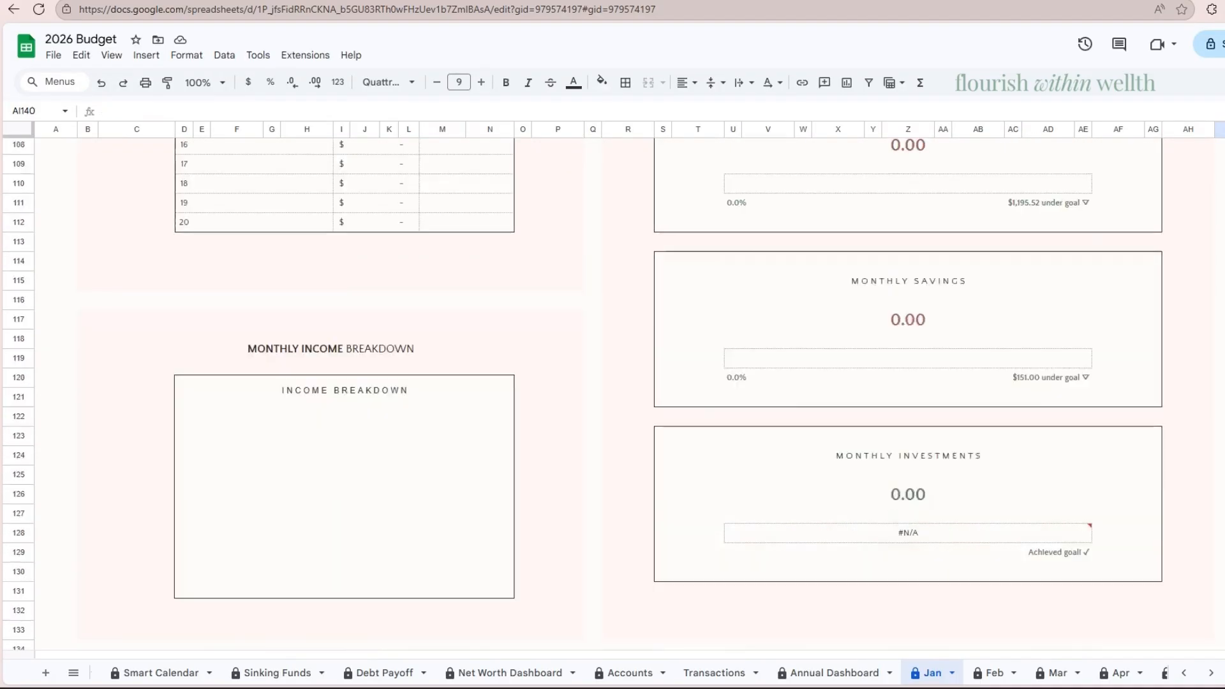